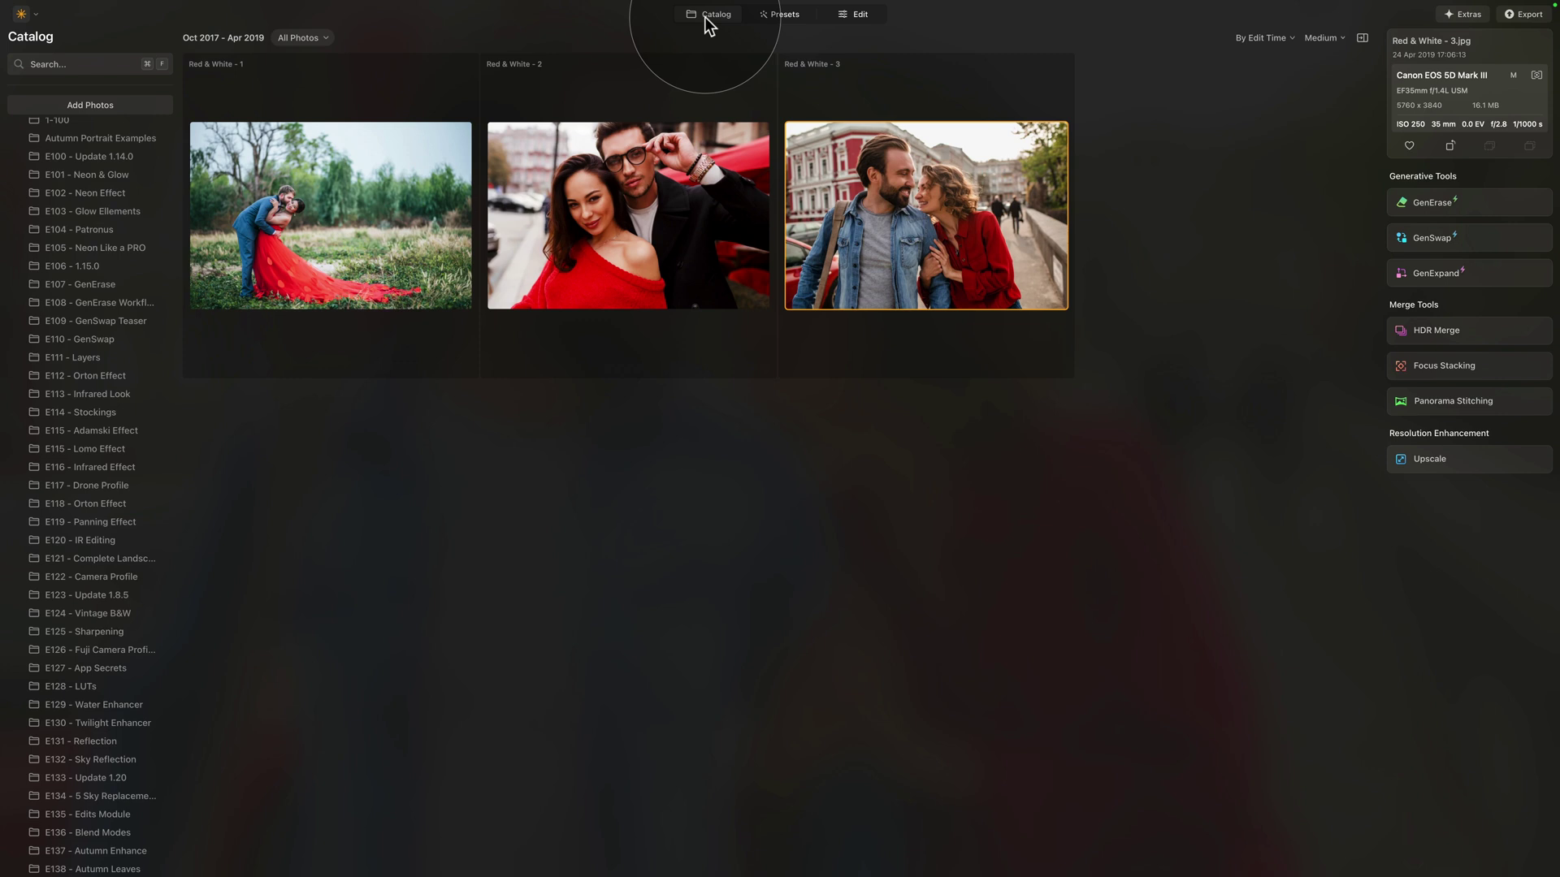
# - Select the photo Red & White - 3.jpg in the catalog and open it for editing
pyautogui.click(639, 216)
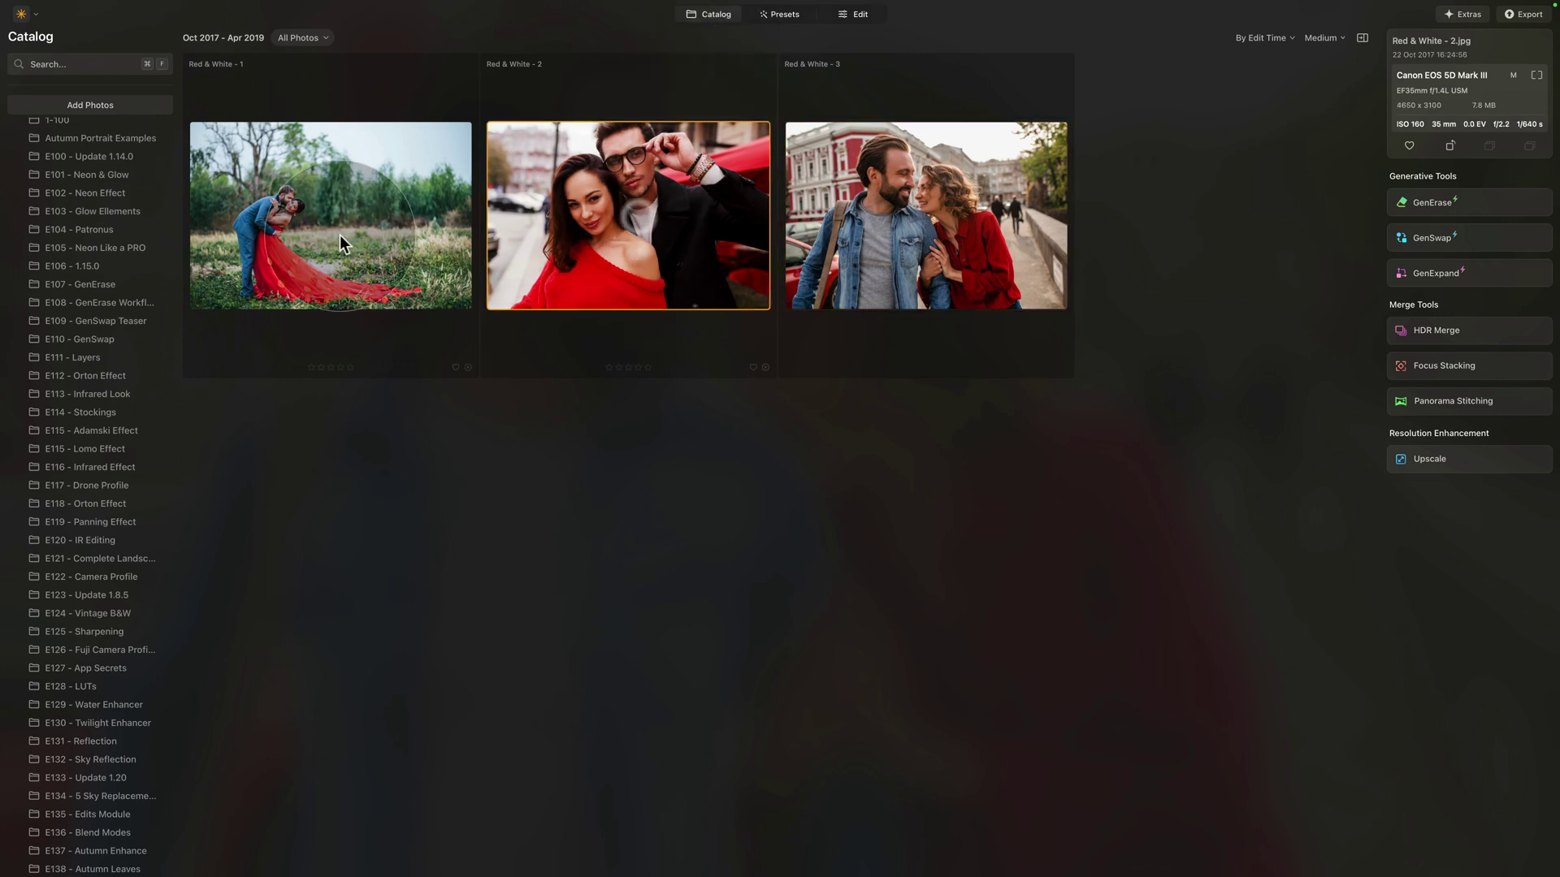
pyautogui.click(358, 221)
pyautogui.click(607, 205)
pyautogui.click(890, 202)
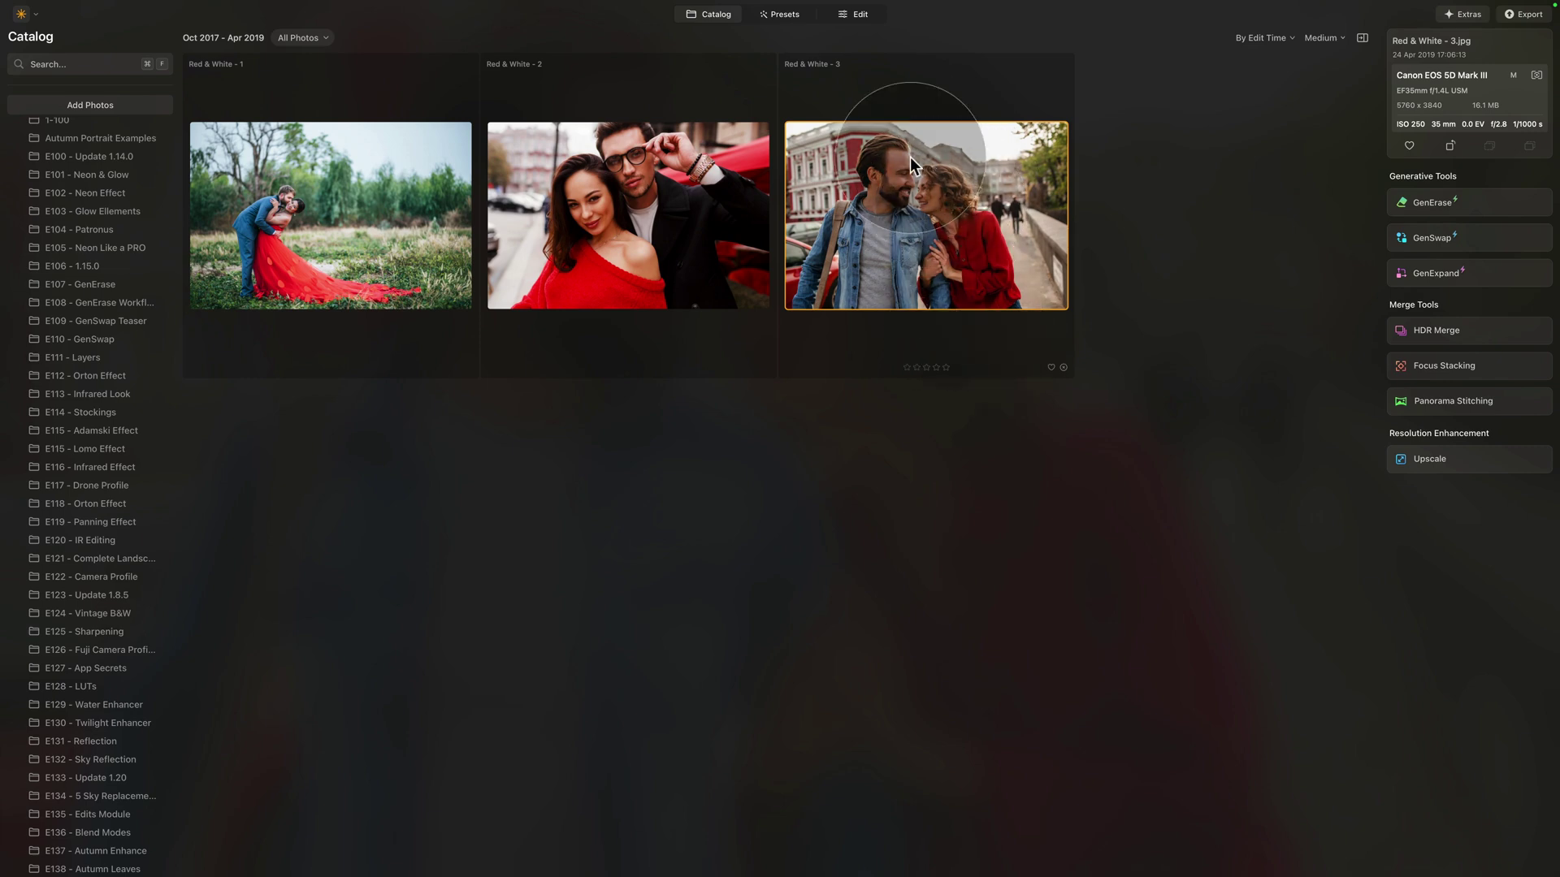
pyautogui.click(857, 17)
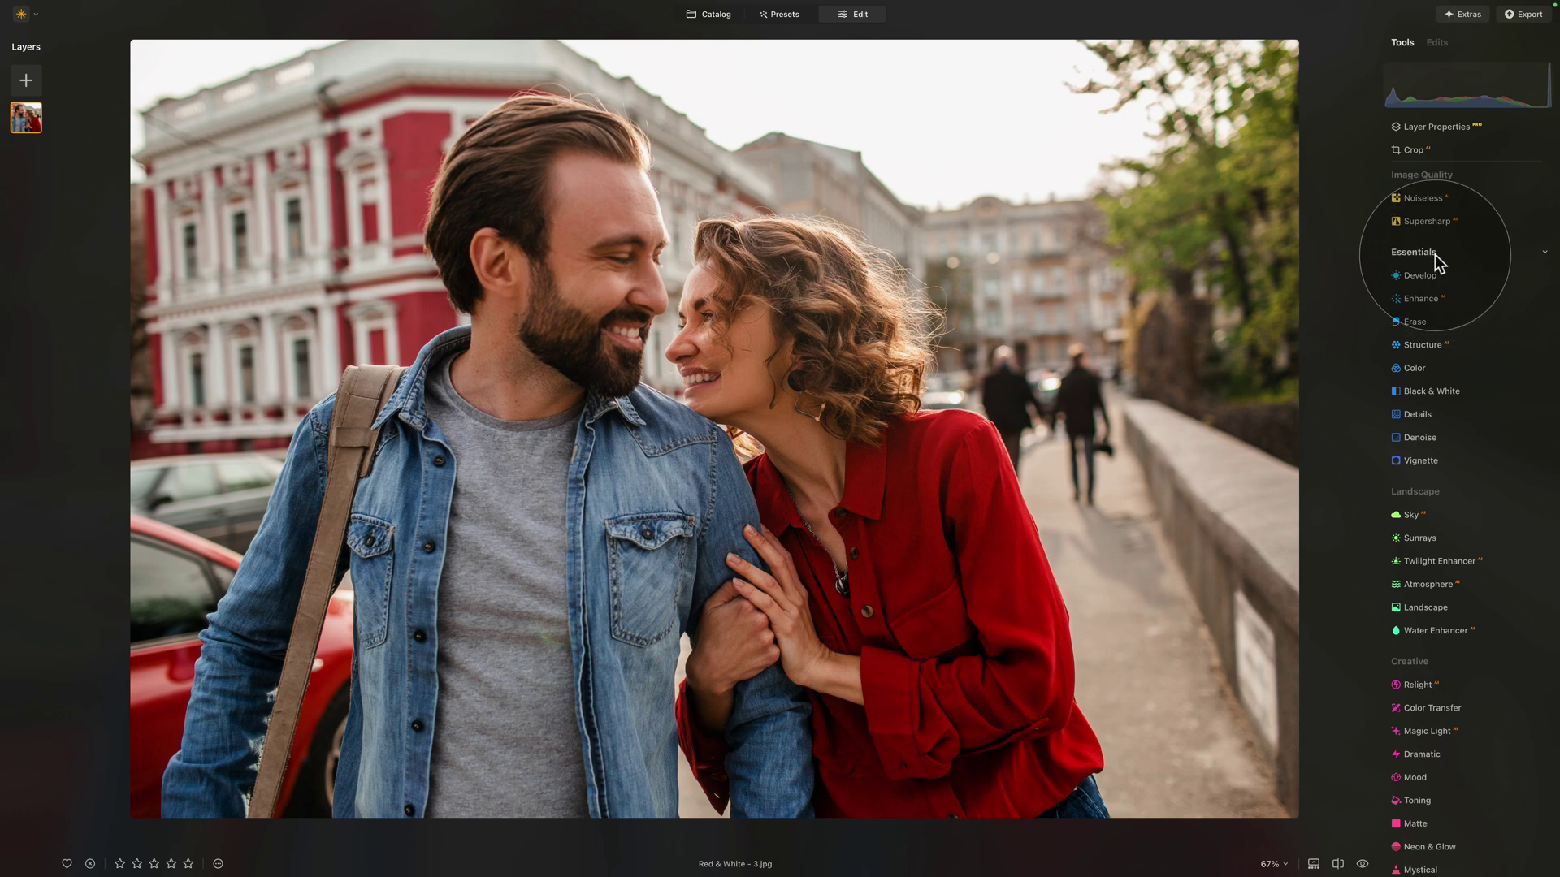
# - Enable Auto Defringe in the Optics settings of the Develop tool
pyautogui.click(1358, 51)
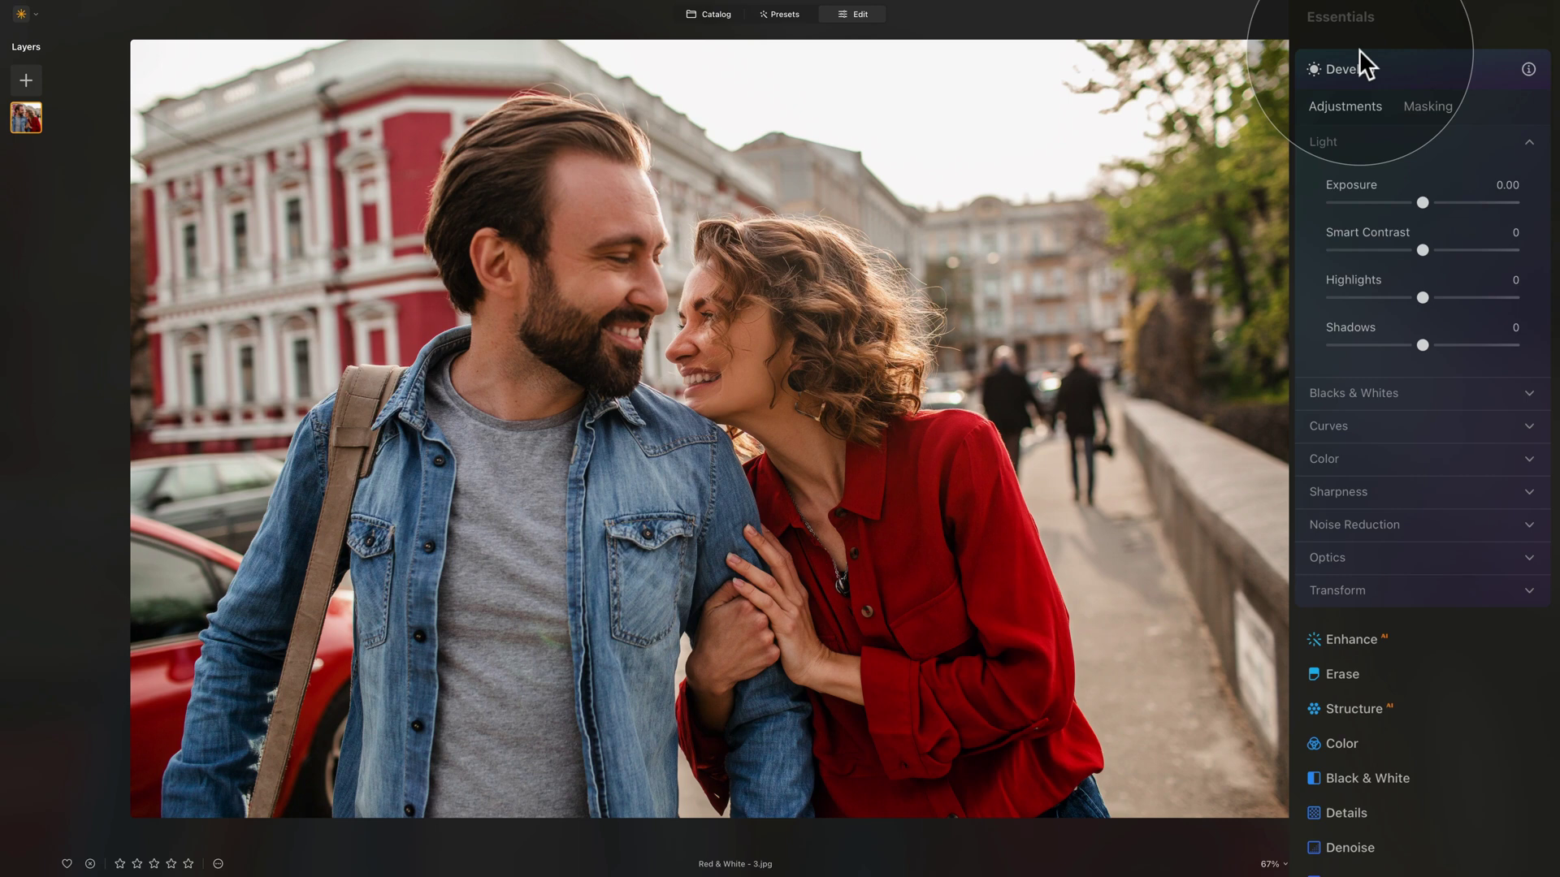
pyautogui.click(1340, 136)
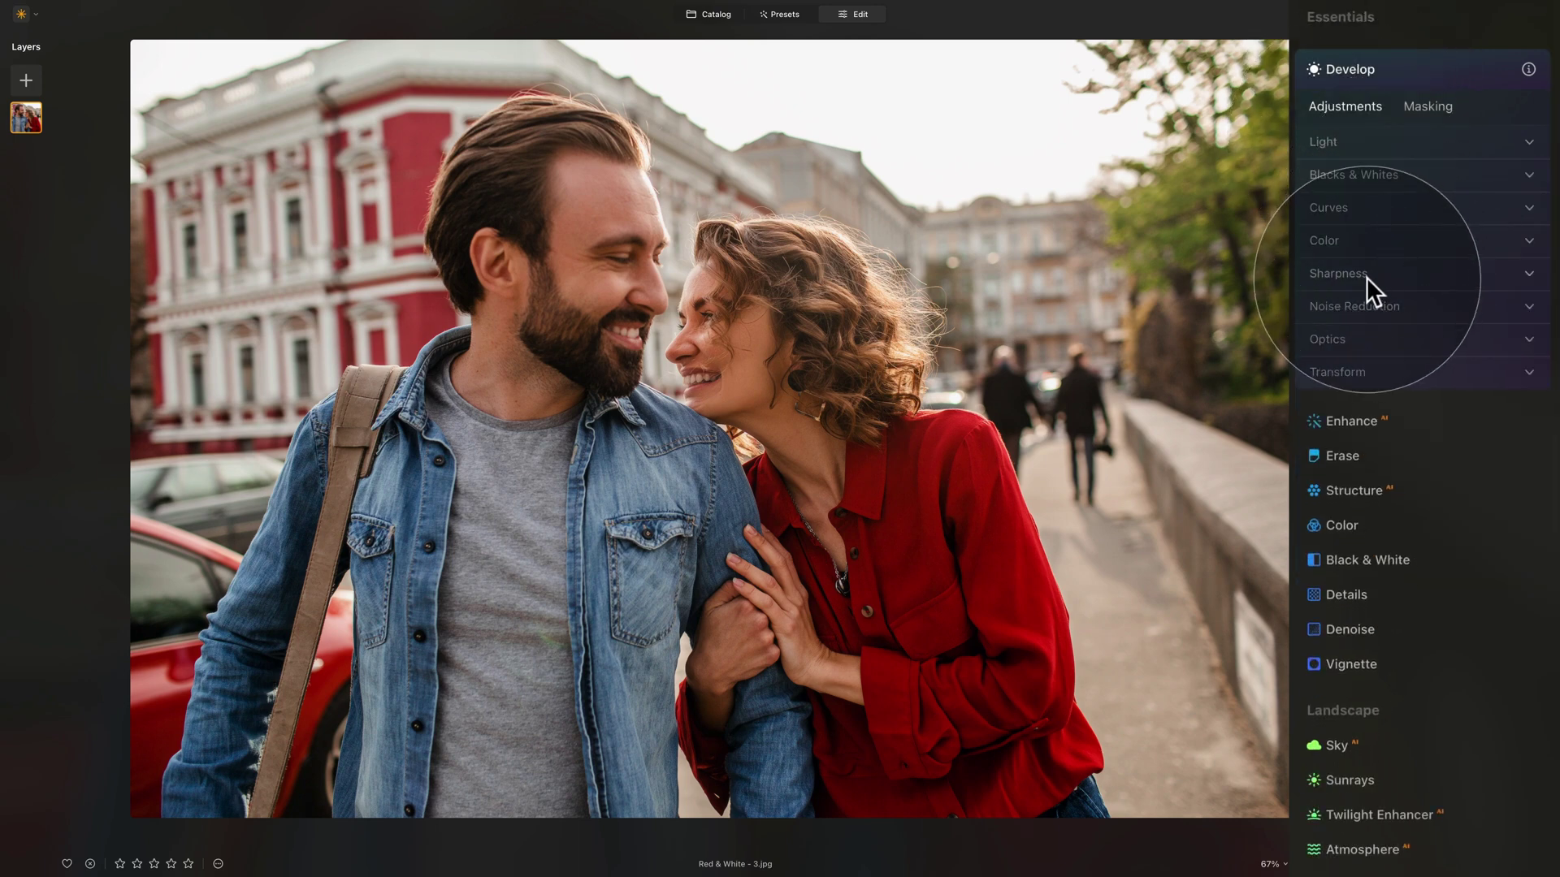
pyautogui.click(1340, 333)
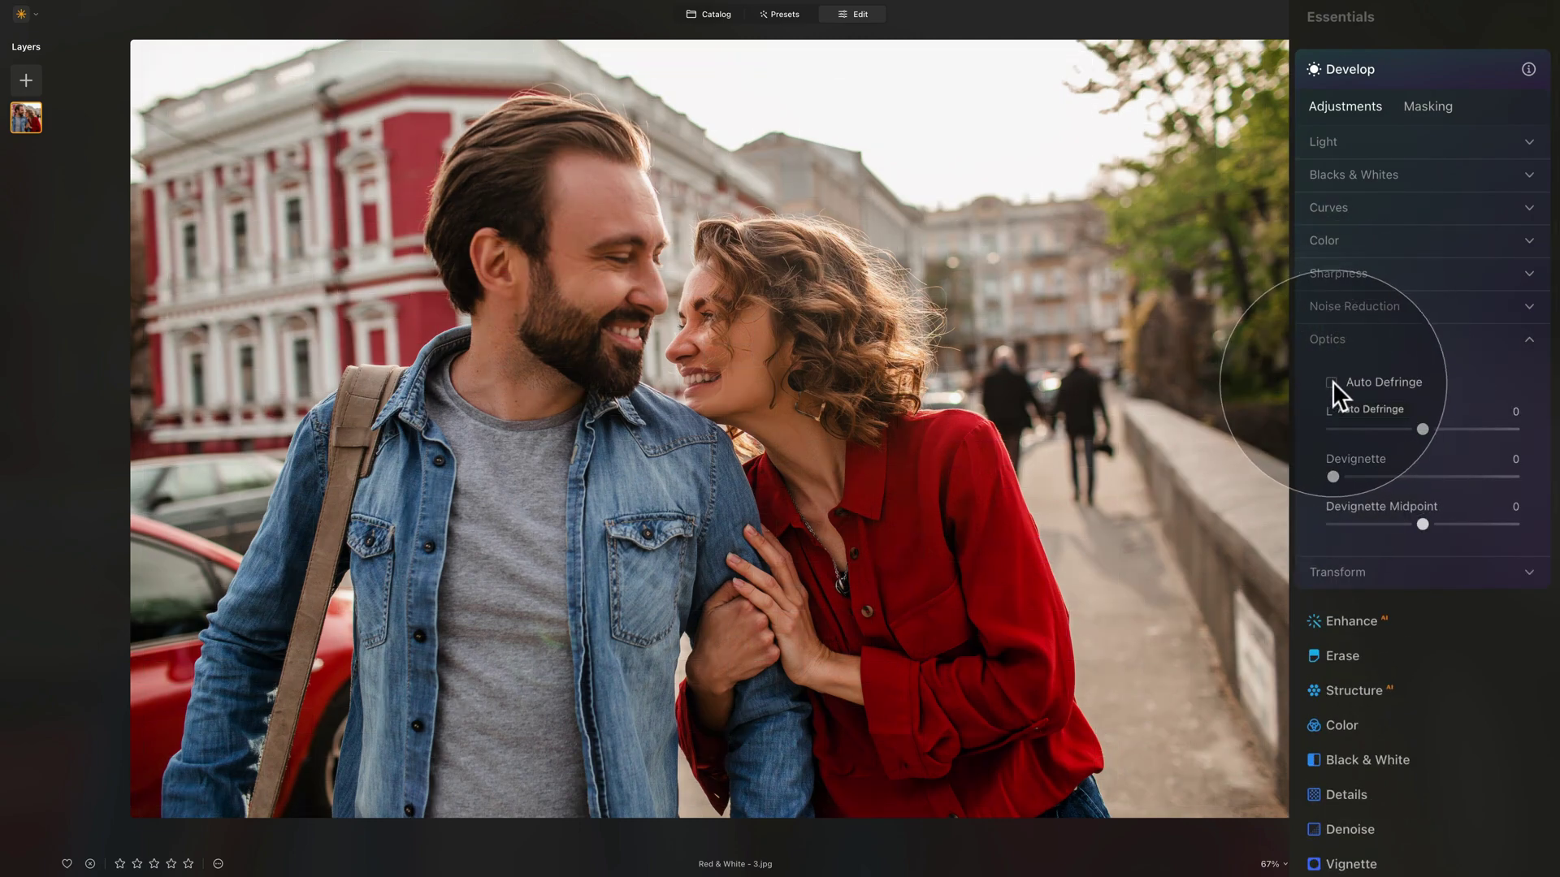
pyautogui.click(1332, 382)
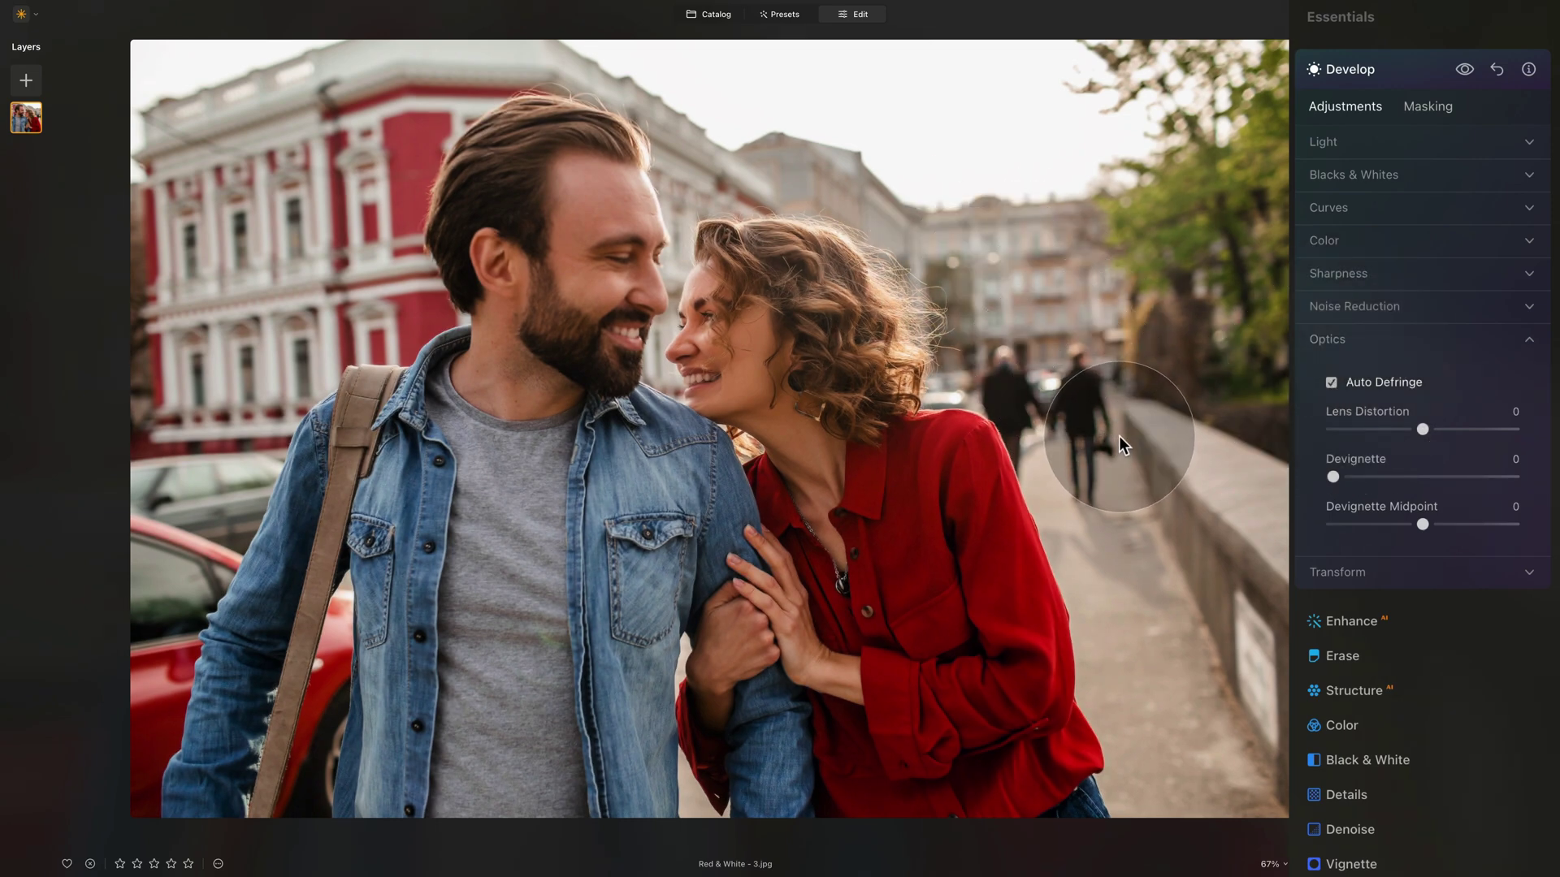
pyautogui.click(1373, 340)
# - Sharpen the photo with Sharpen 40 and Masking 70, and set the Luminosity noise reduction to 15
pyautogui.click(1387, 281)
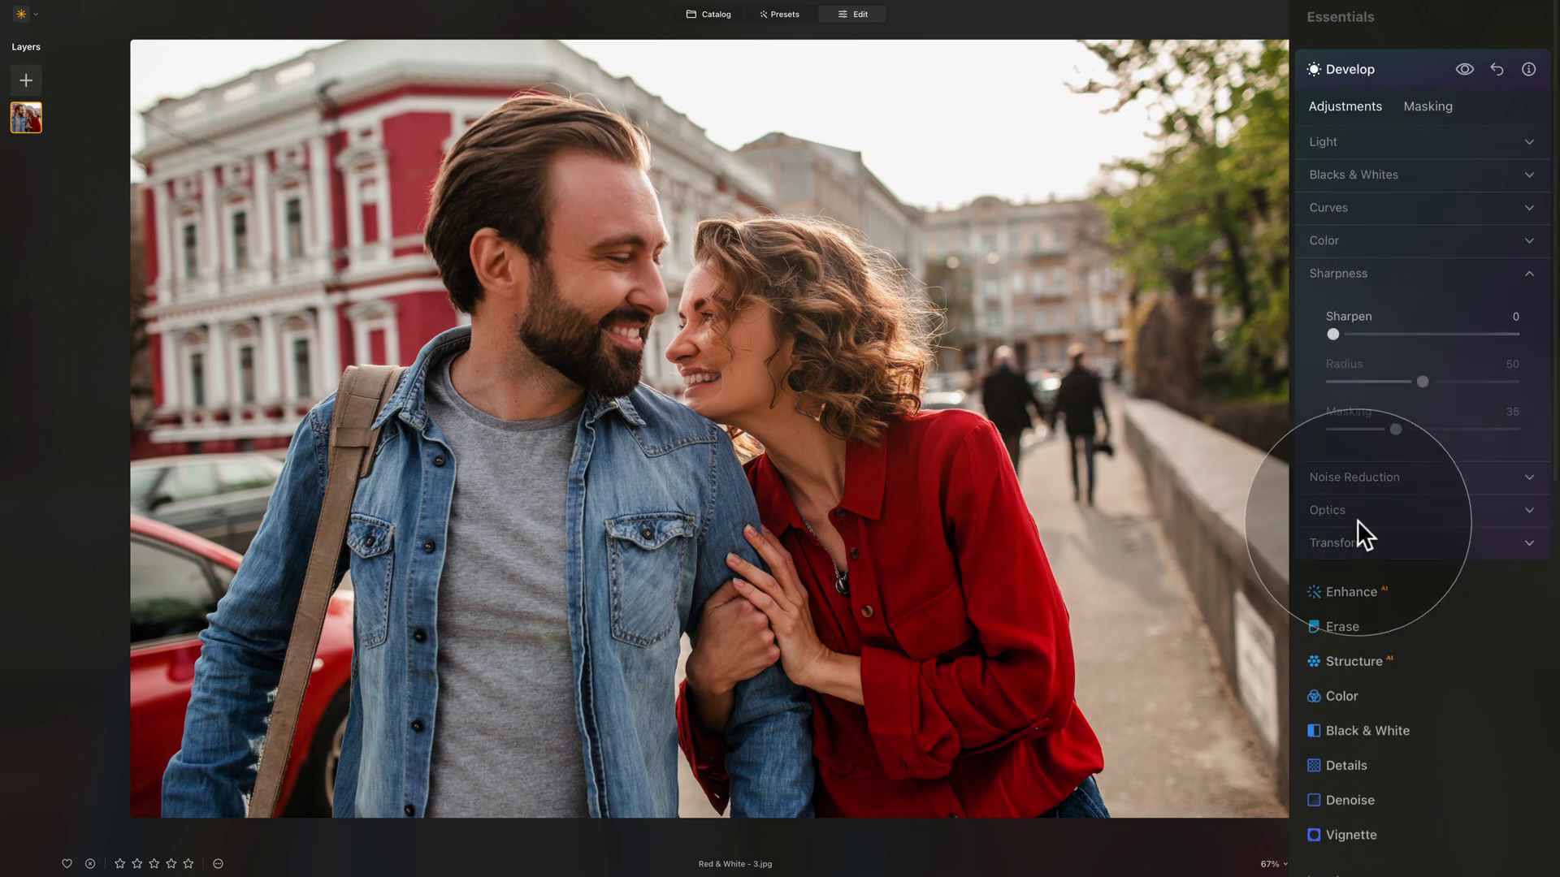
pyautogui.click(1363, 481)
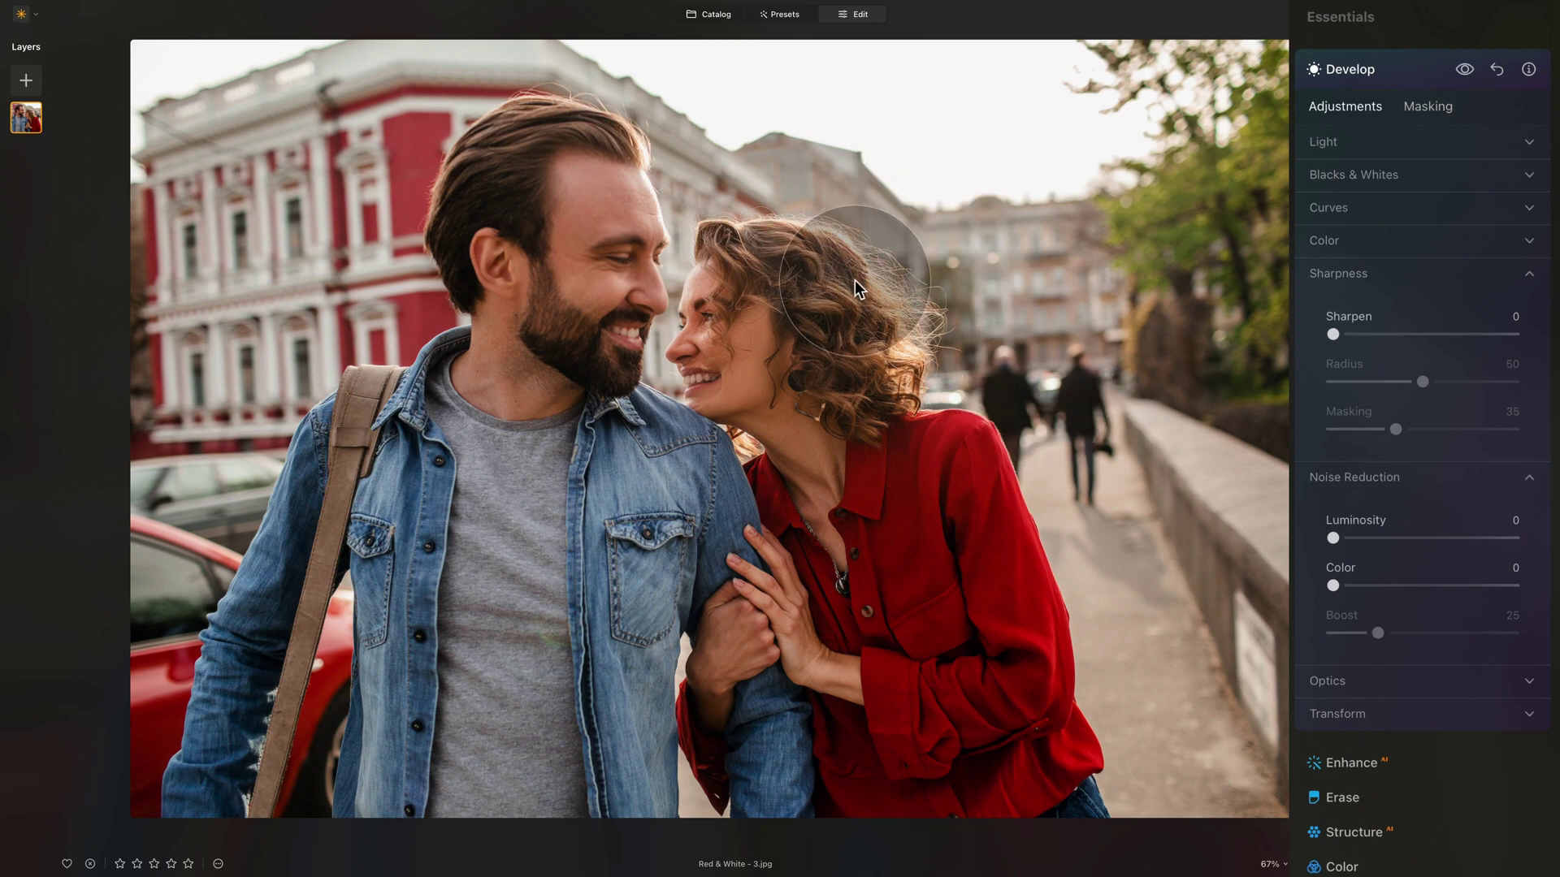
pyautogui.moveTo(1335, 333); pyautogui.dragTo(1412, 335)
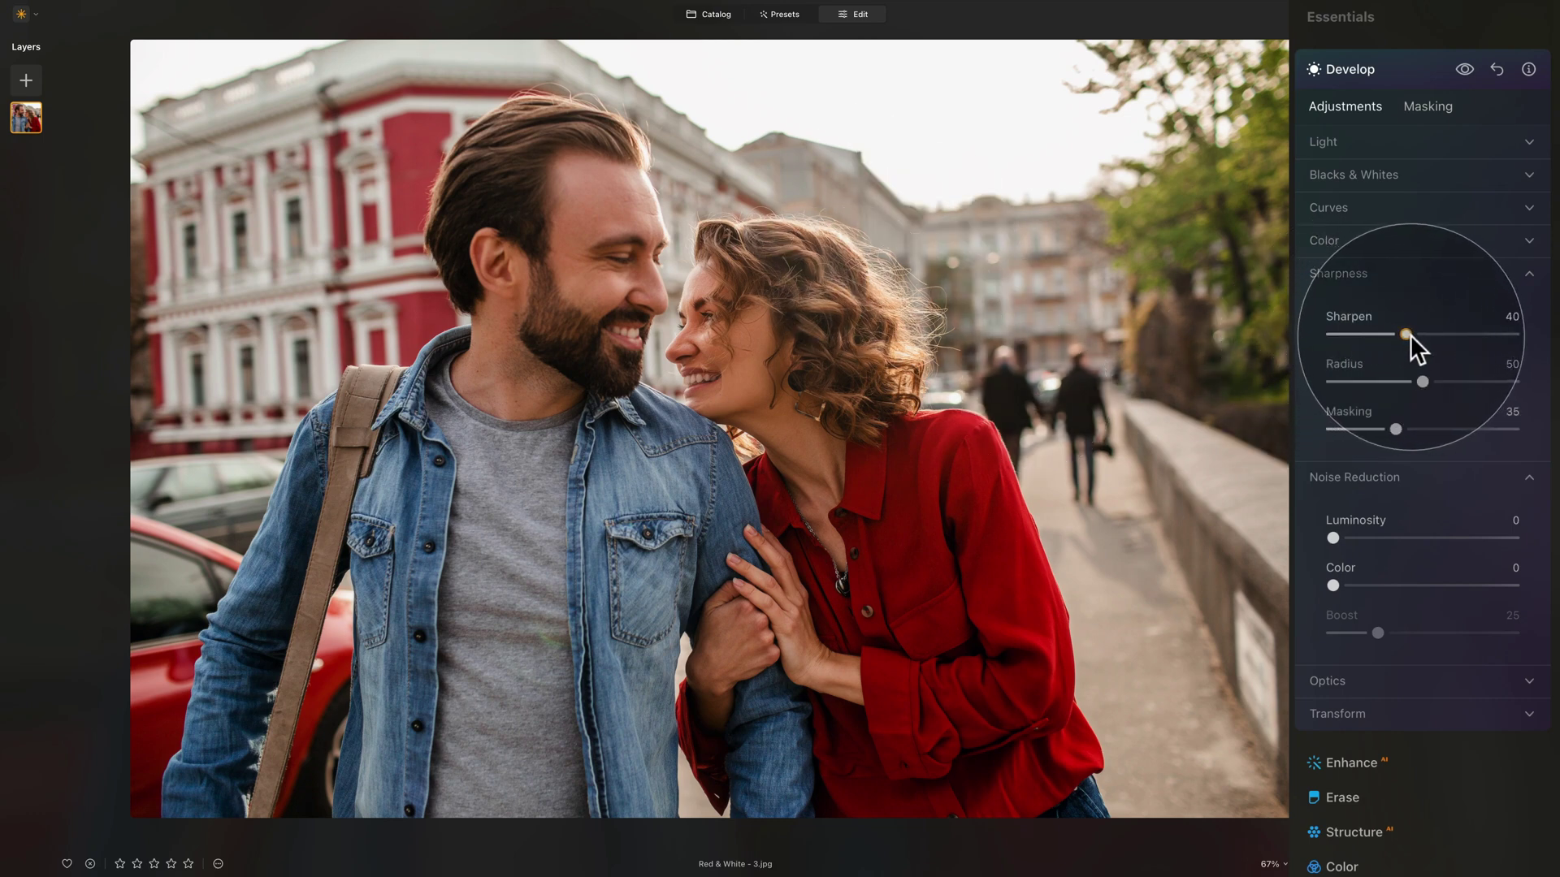
pyautogui.moveTo(1457, 426); pyautogui.dragTo(1459, 429)
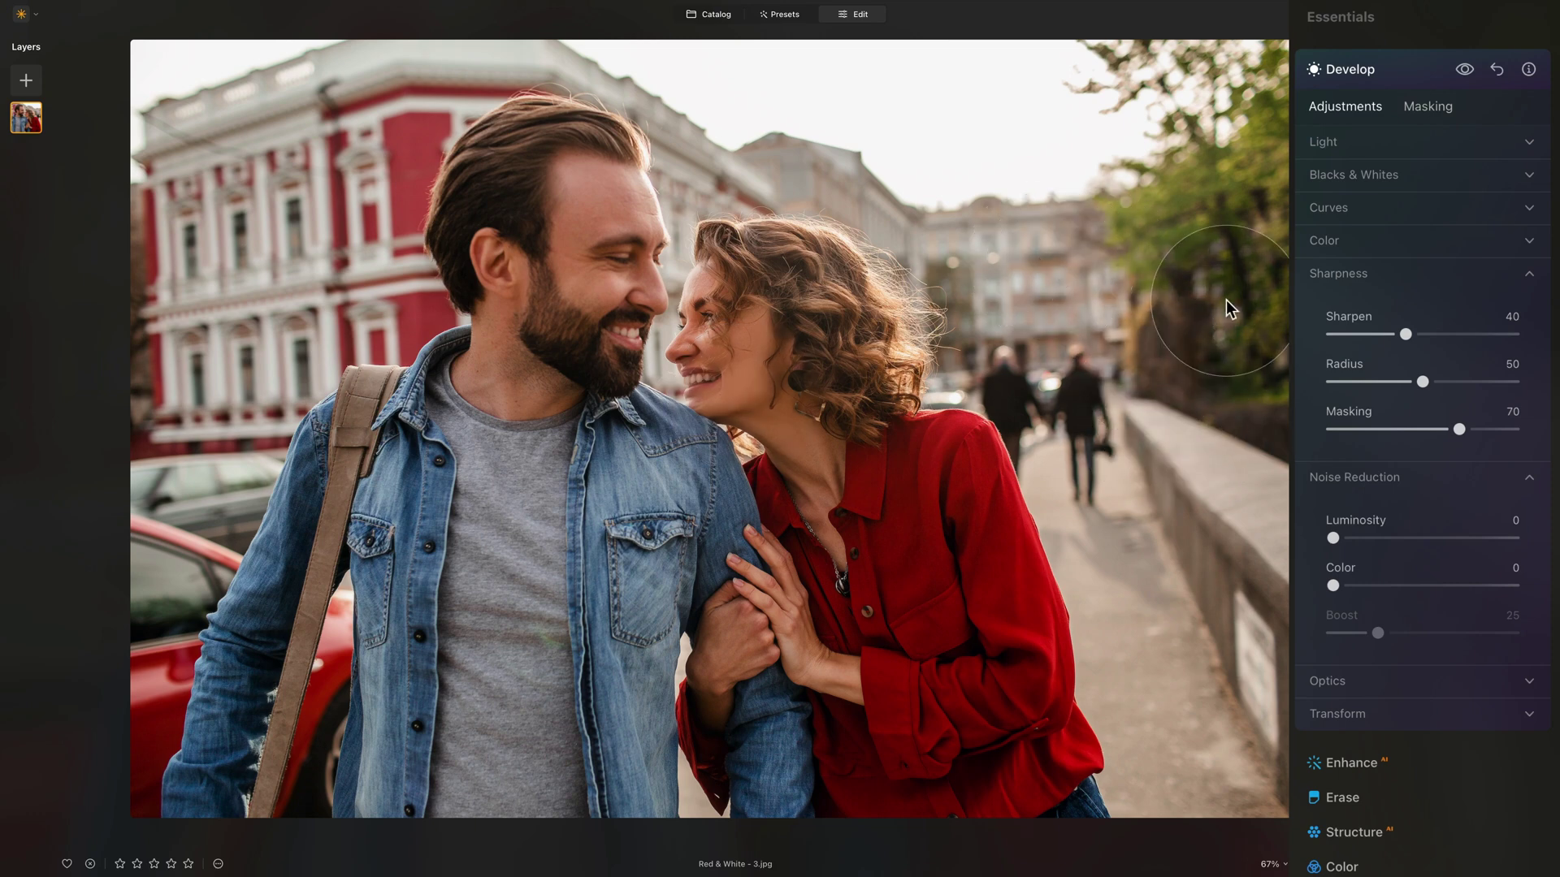
pyautogui.click(1383, 272)
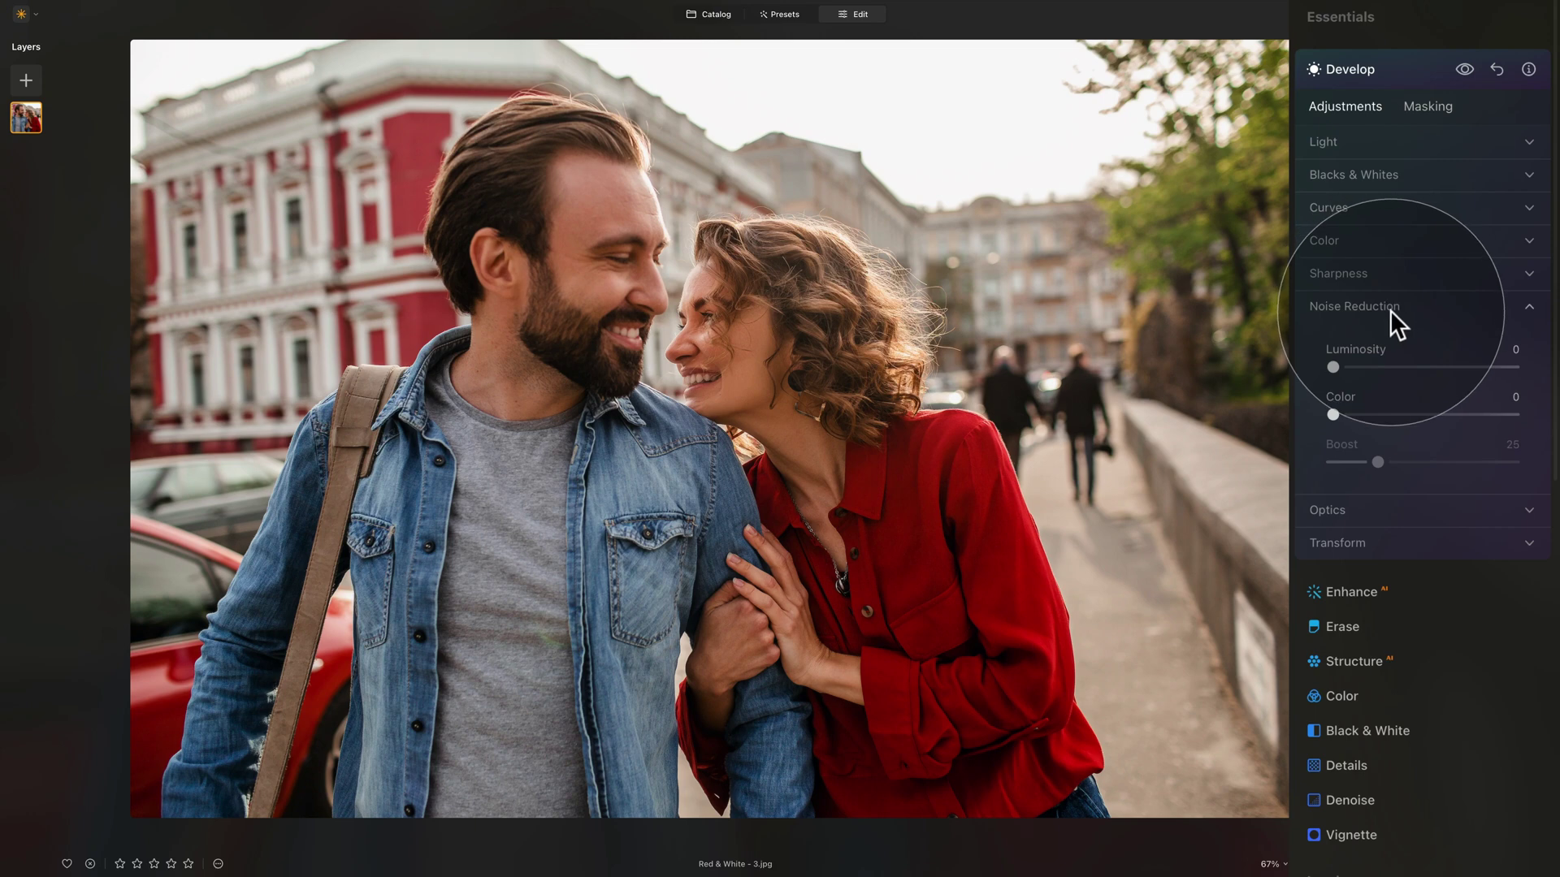
pyautogui.moveTo(1338, 364); pyautogui.dragTo(1362, 364)
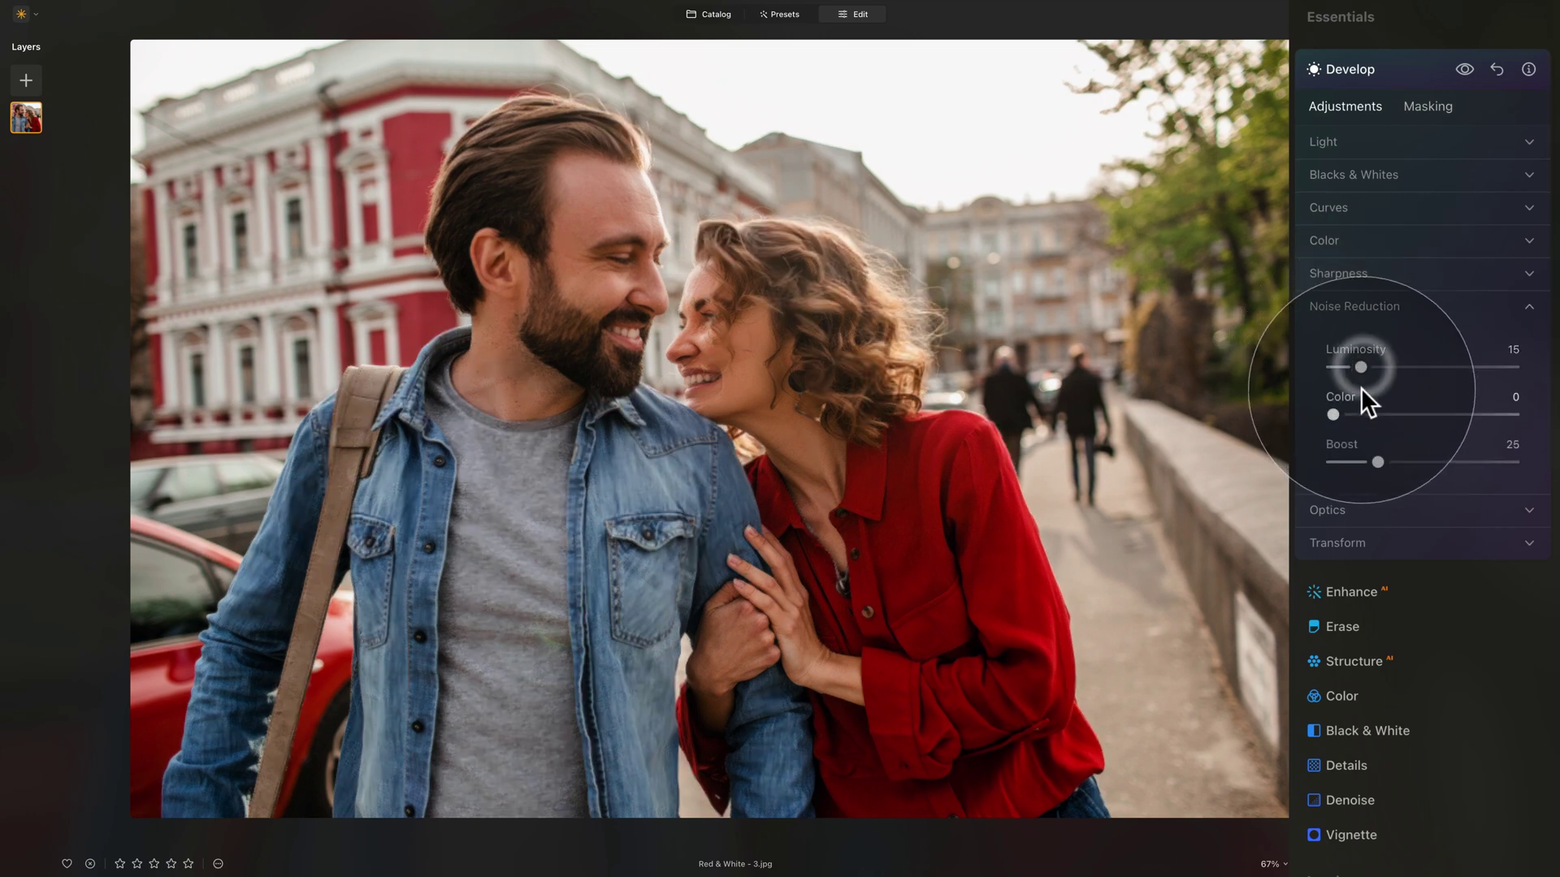
pyautogui.click(1383, 304)
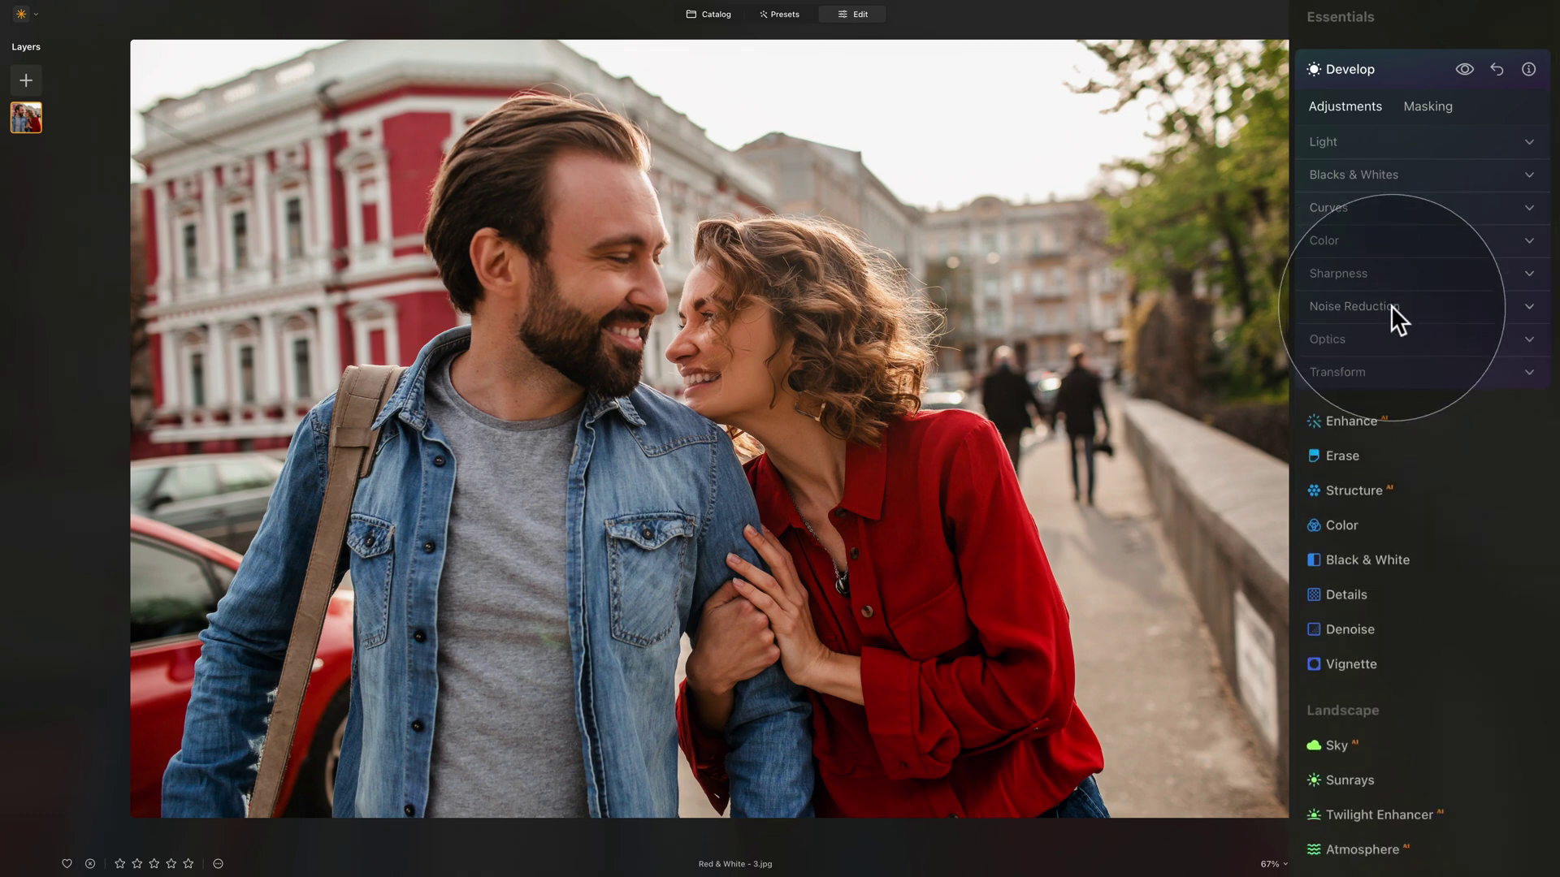
# - Adjust the photo's light to Exposure 0.20, Smart Contrast 20, Highlights -20 and Shadows 40
pyautogui.click(1334, 139)
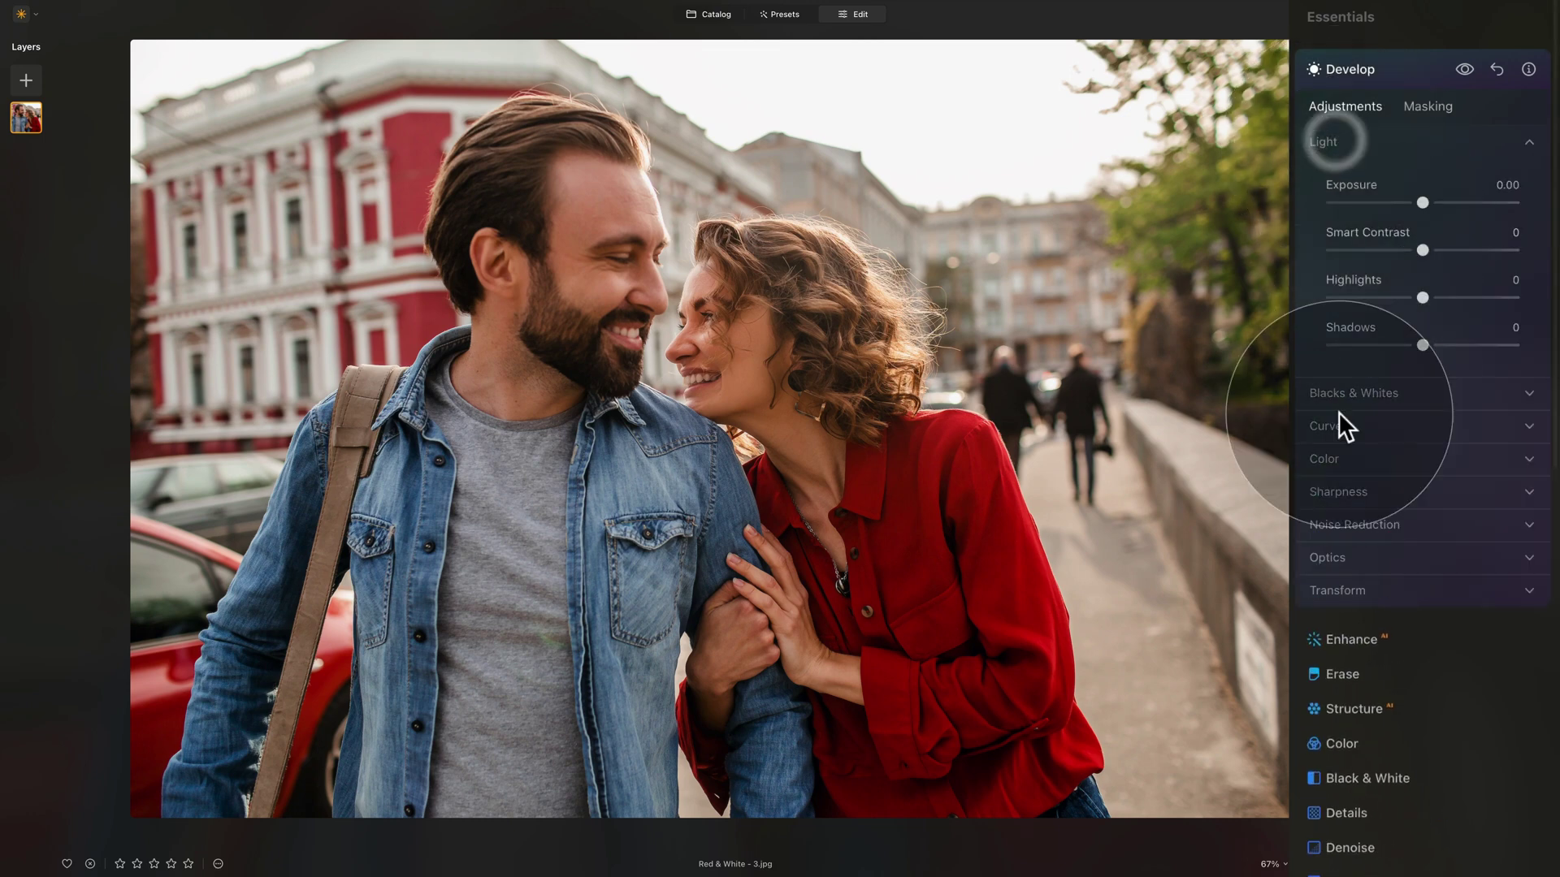
pyautogui.click(1347, 397)
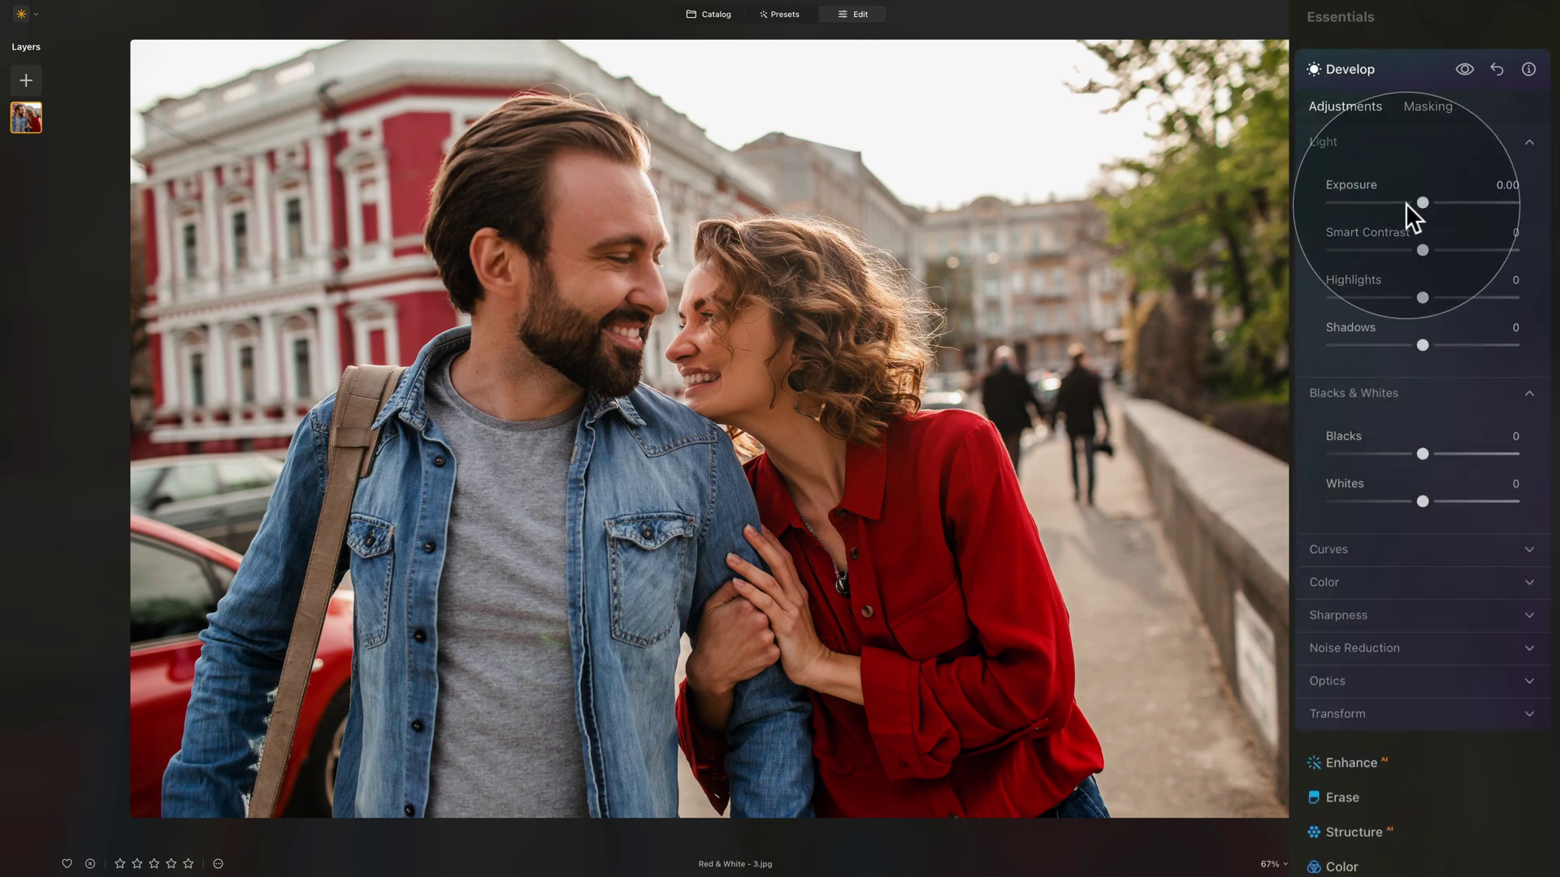
pyautogui.moveTo(1423, 200); pyautogui.dragTo(1418, 199)
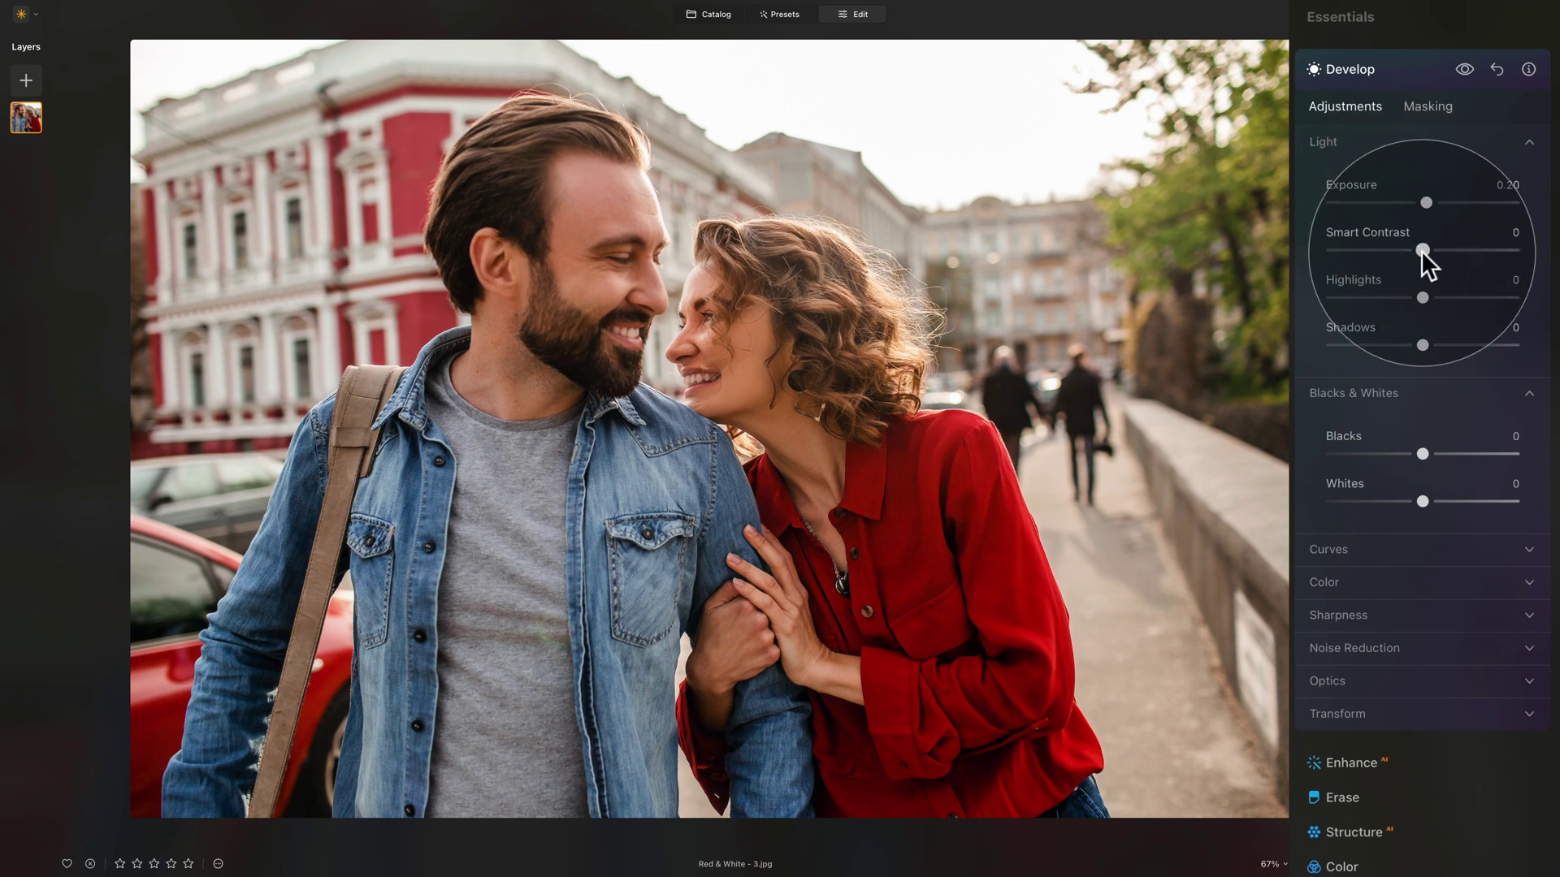
pyautogui.moveTo(1422, 250); pyautogui.dragTo(1435, 252)
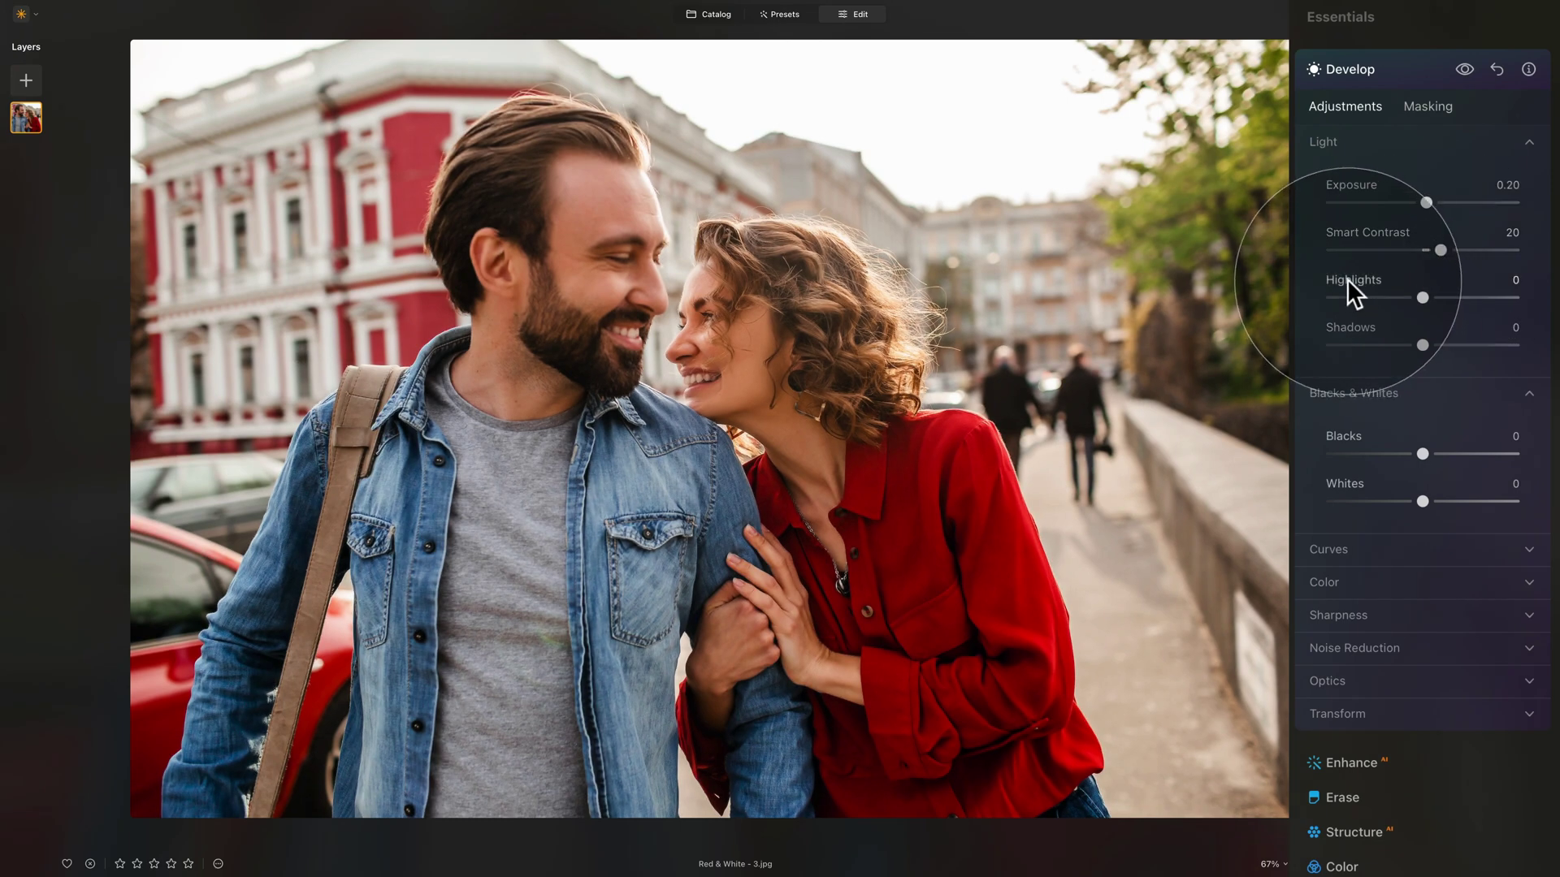
pyautogui.moveTo(1430, 294); pyautogui.dragTo(1454, 345)
pyautogui.moveTo(1388, 294); pyautogui.dragTo(1402, 287)
pyautogui.moveTo(1436, 339); pyautogui.dragTo(1460, 343)
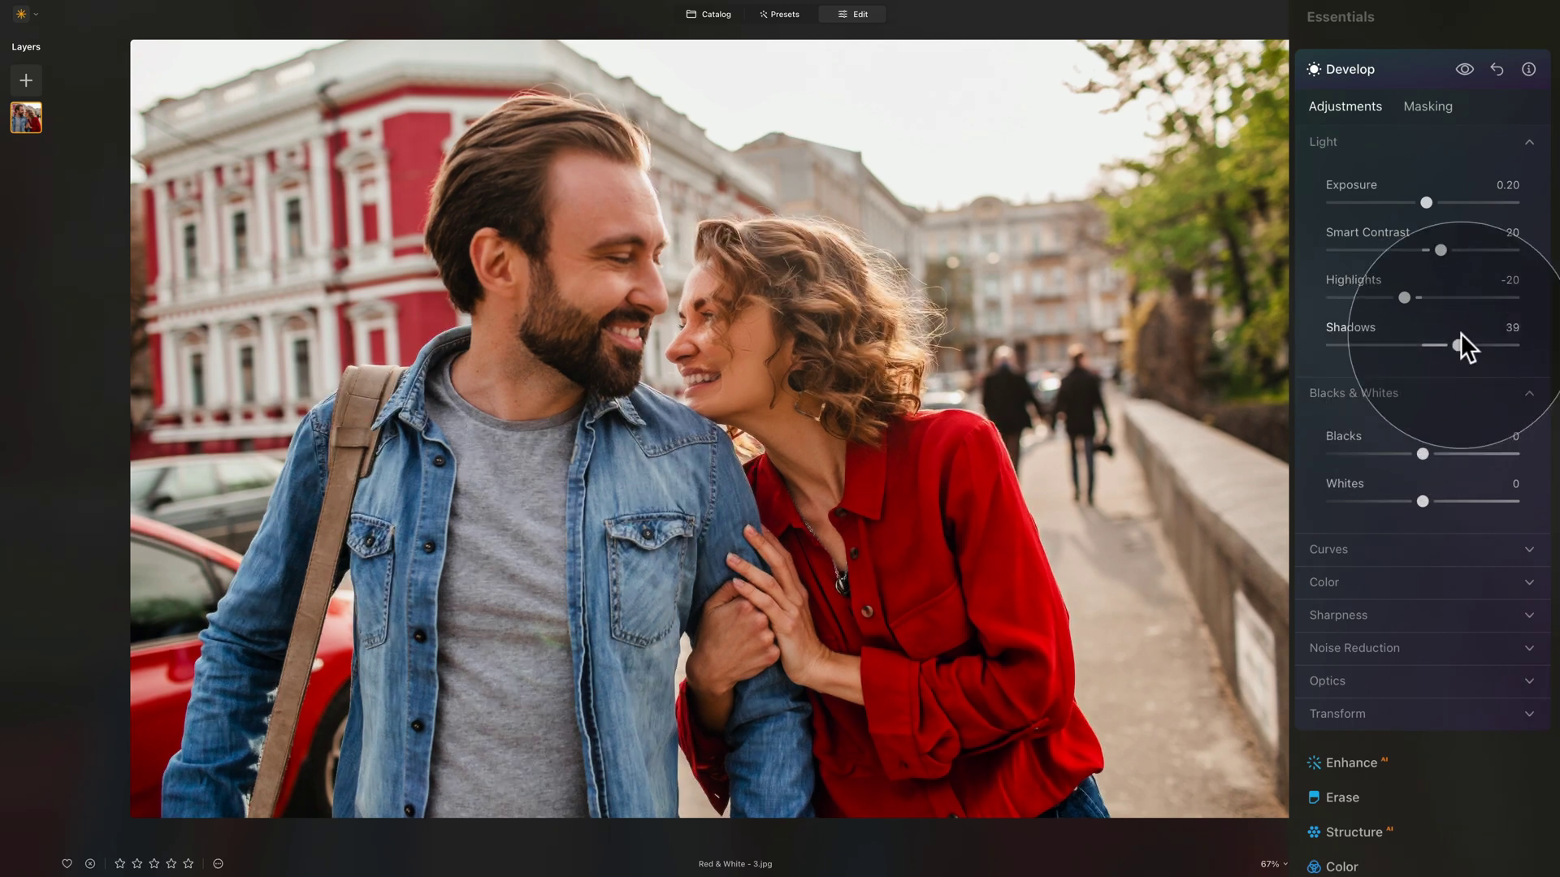
pyautogui.click(1458, 344)
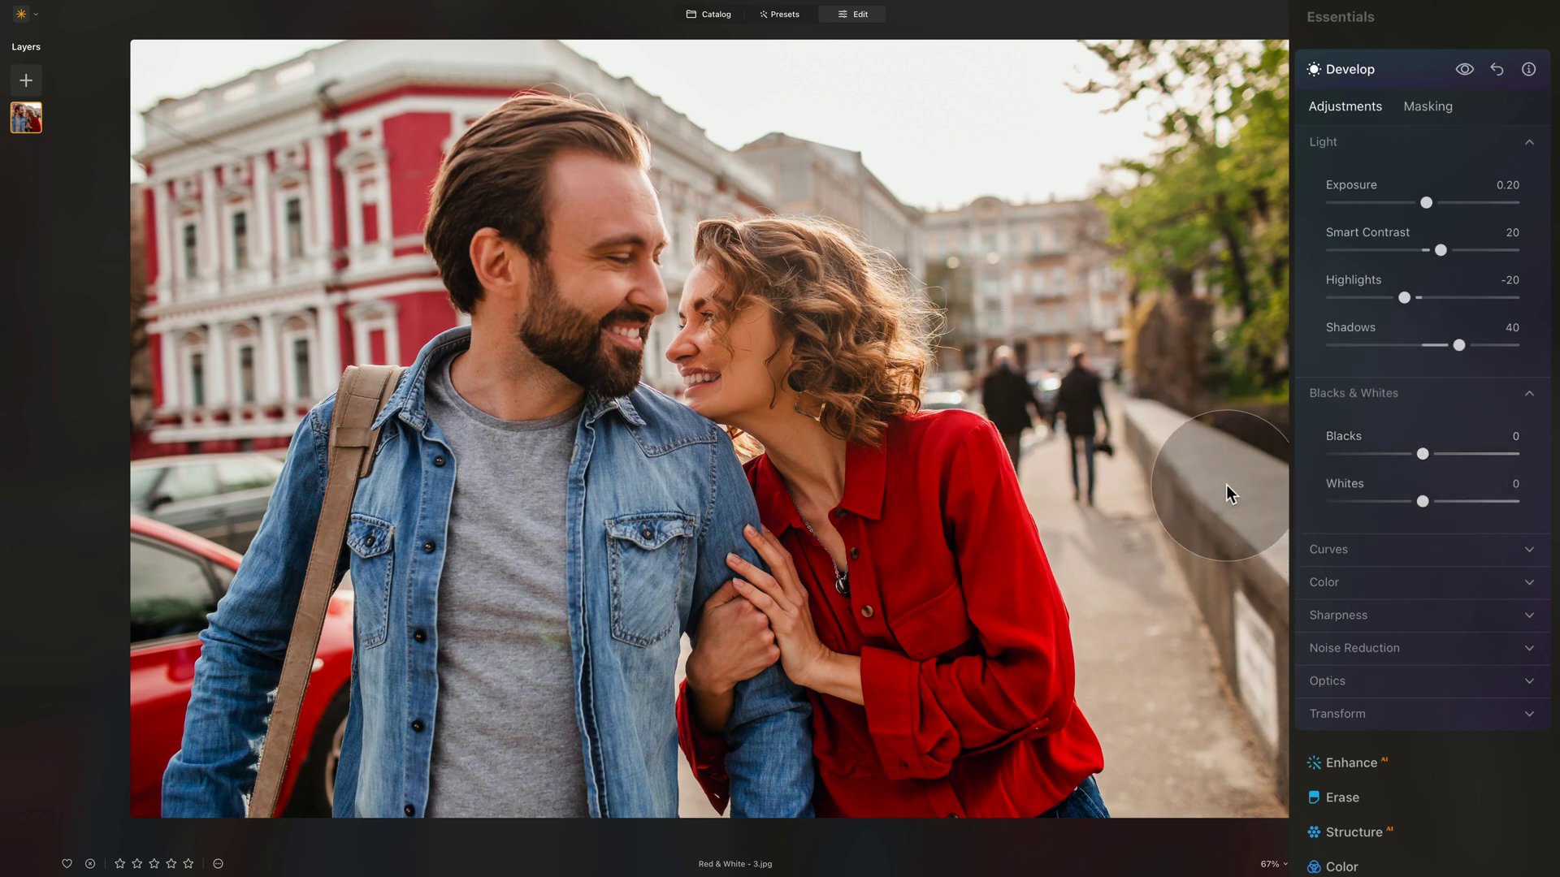
# - Set Blacks to -20 and Whites to 50 in the Develop tool
pyautogui.moveTo(1428, 454)
pyautogui.mouseDown()
pyautogui.moveTo(1392, 453)
pyautogui.moveTo(1406, 450)
pyautogui.mouseUp()
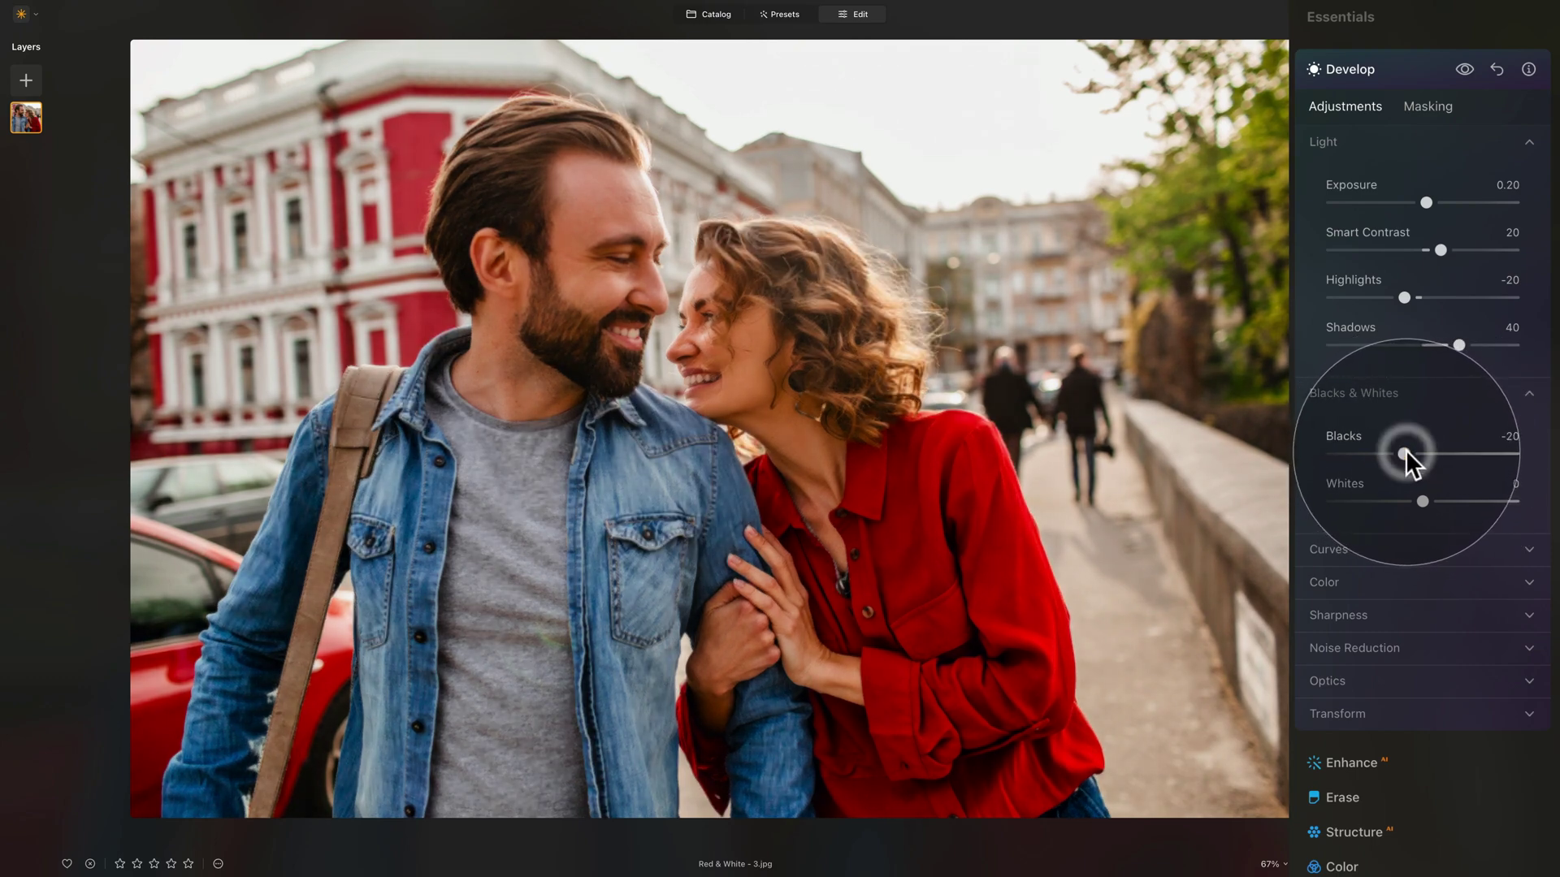
pyautogui.moveTo(1423, 501); pyautogui.dragTo(1443, 501)
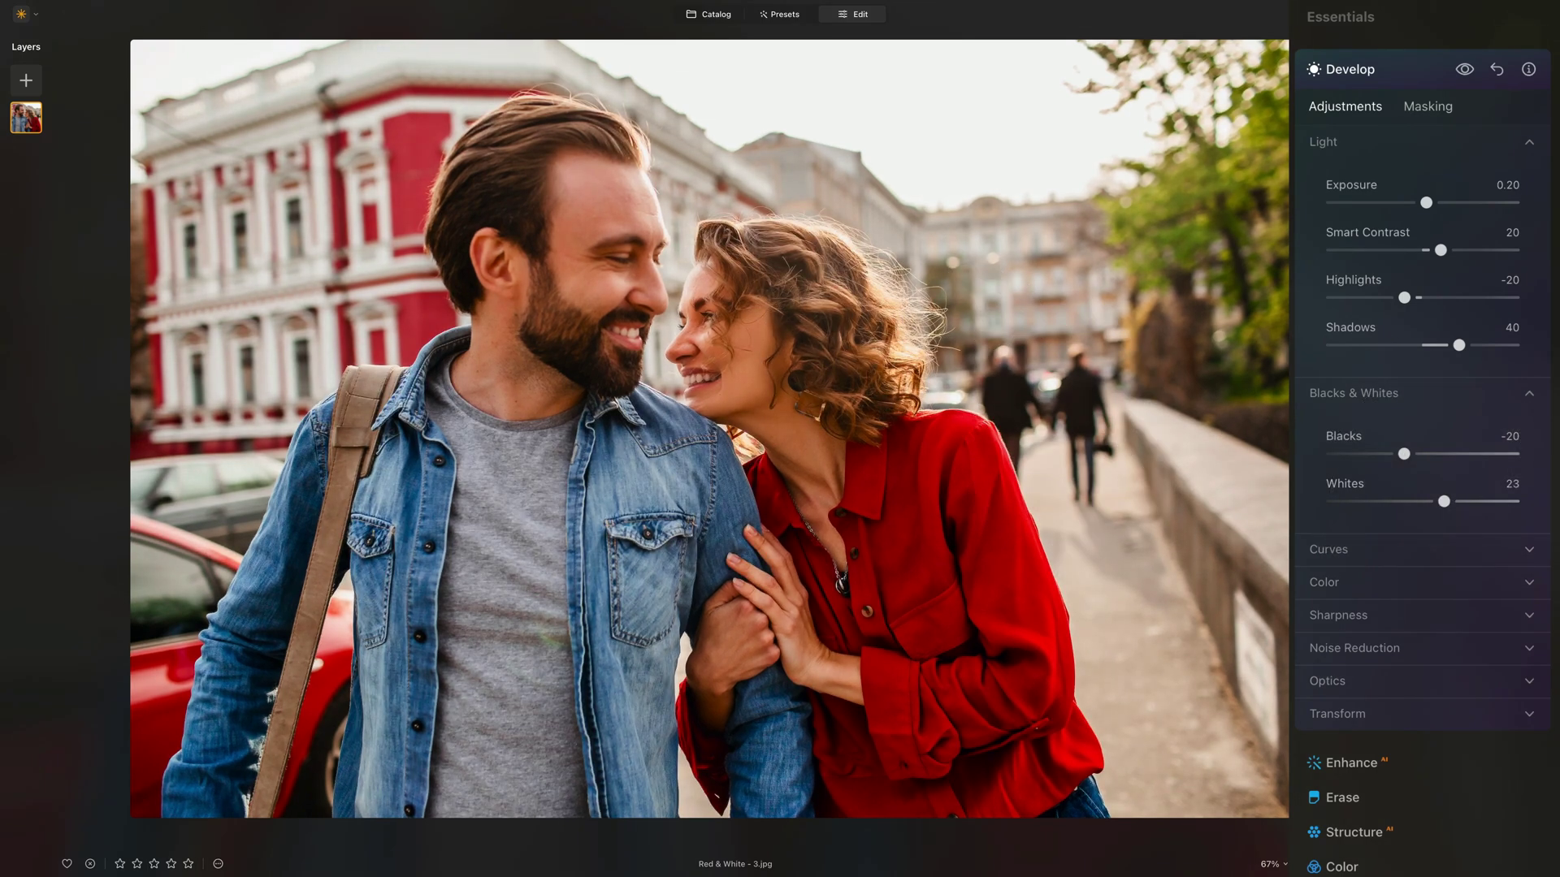
pyautogui.moveTo(1443, 501); pyautogui.dragTo(1467, 501)
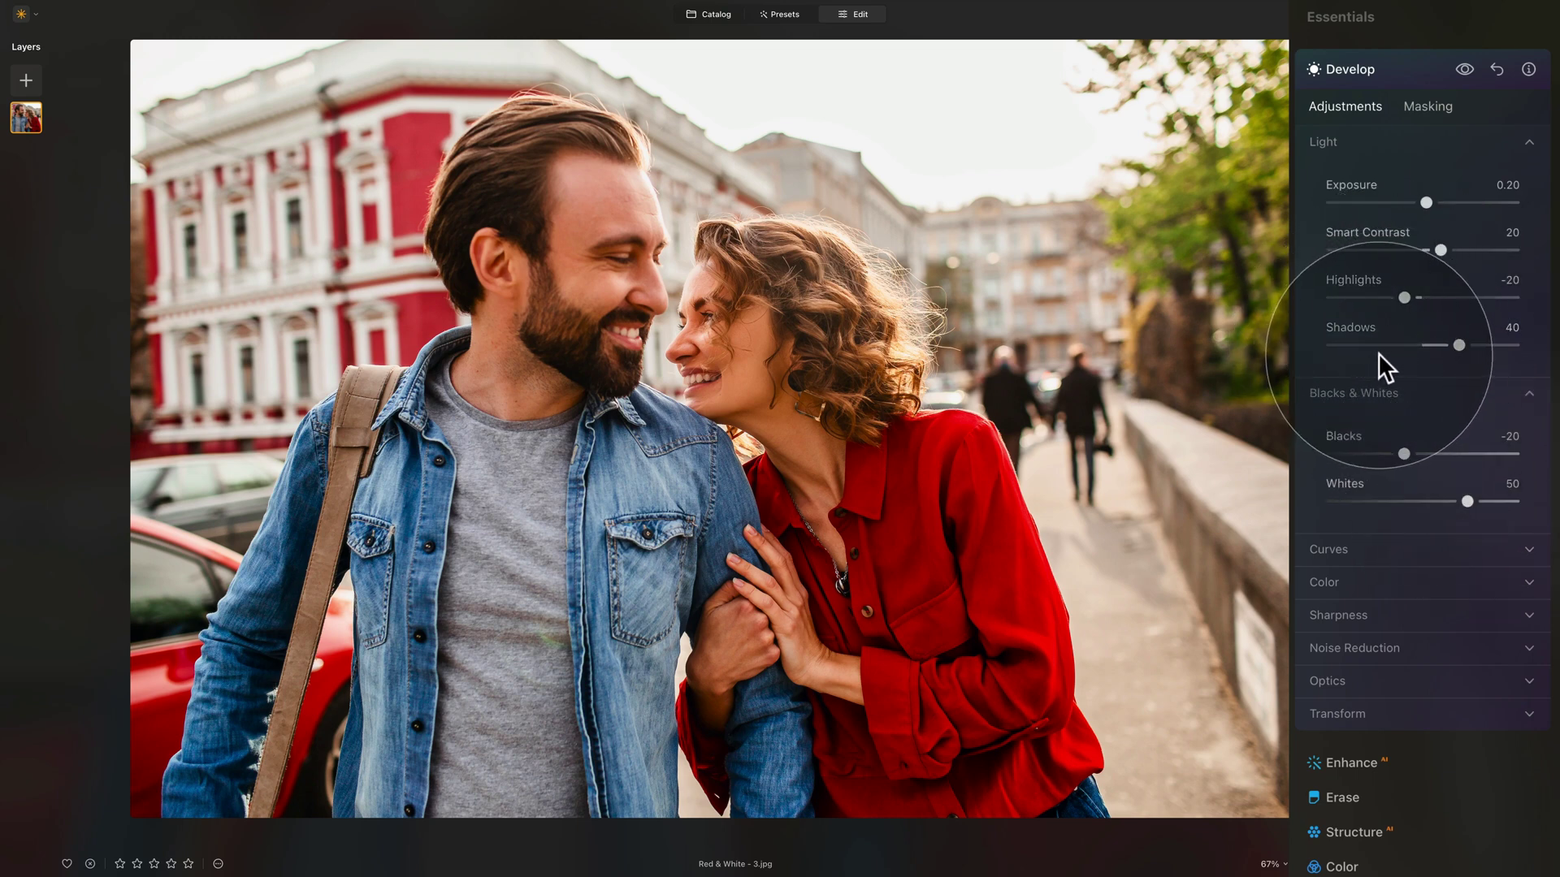
pyautogui.click(1379, 393)
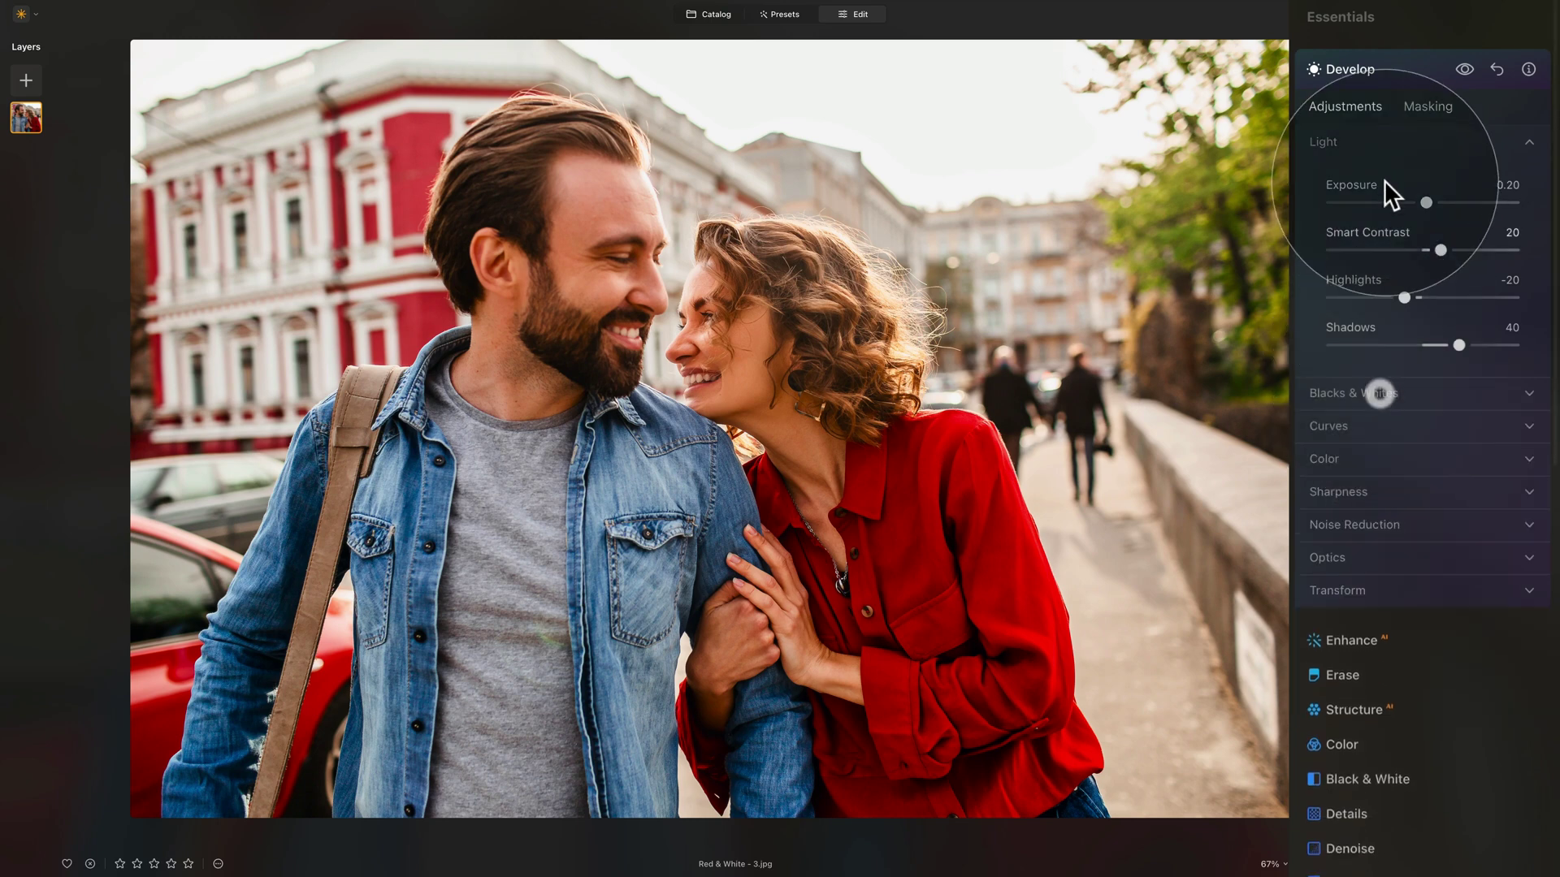
pyautogui.click(1348, 145)
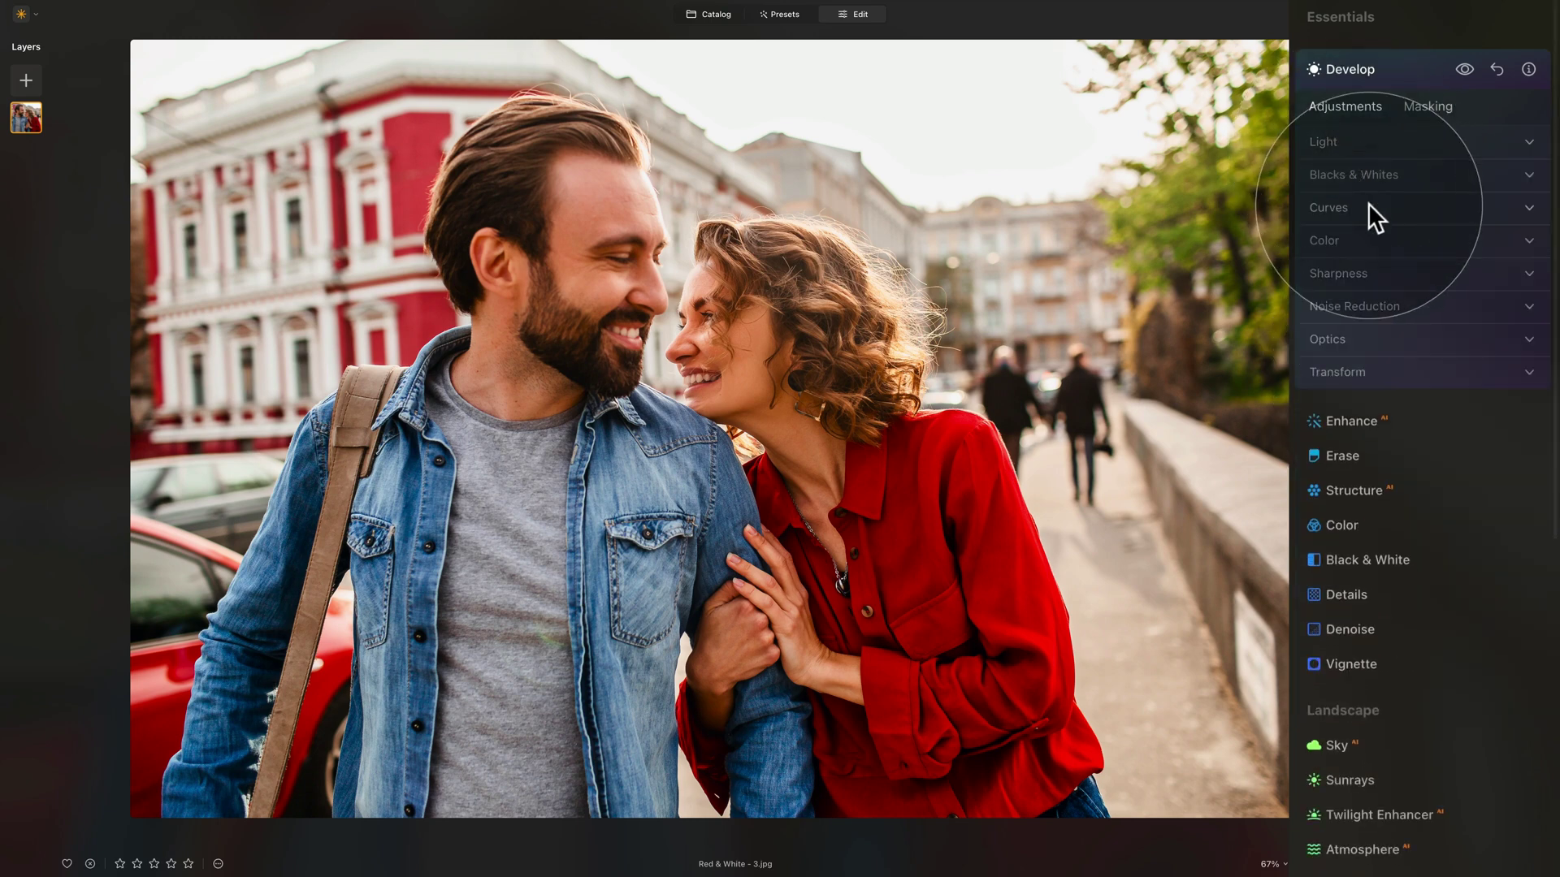
# - Set the color Temperature to -3 and Saturation to -10 in the Develop tool
pyautogui.click(1348, 238)
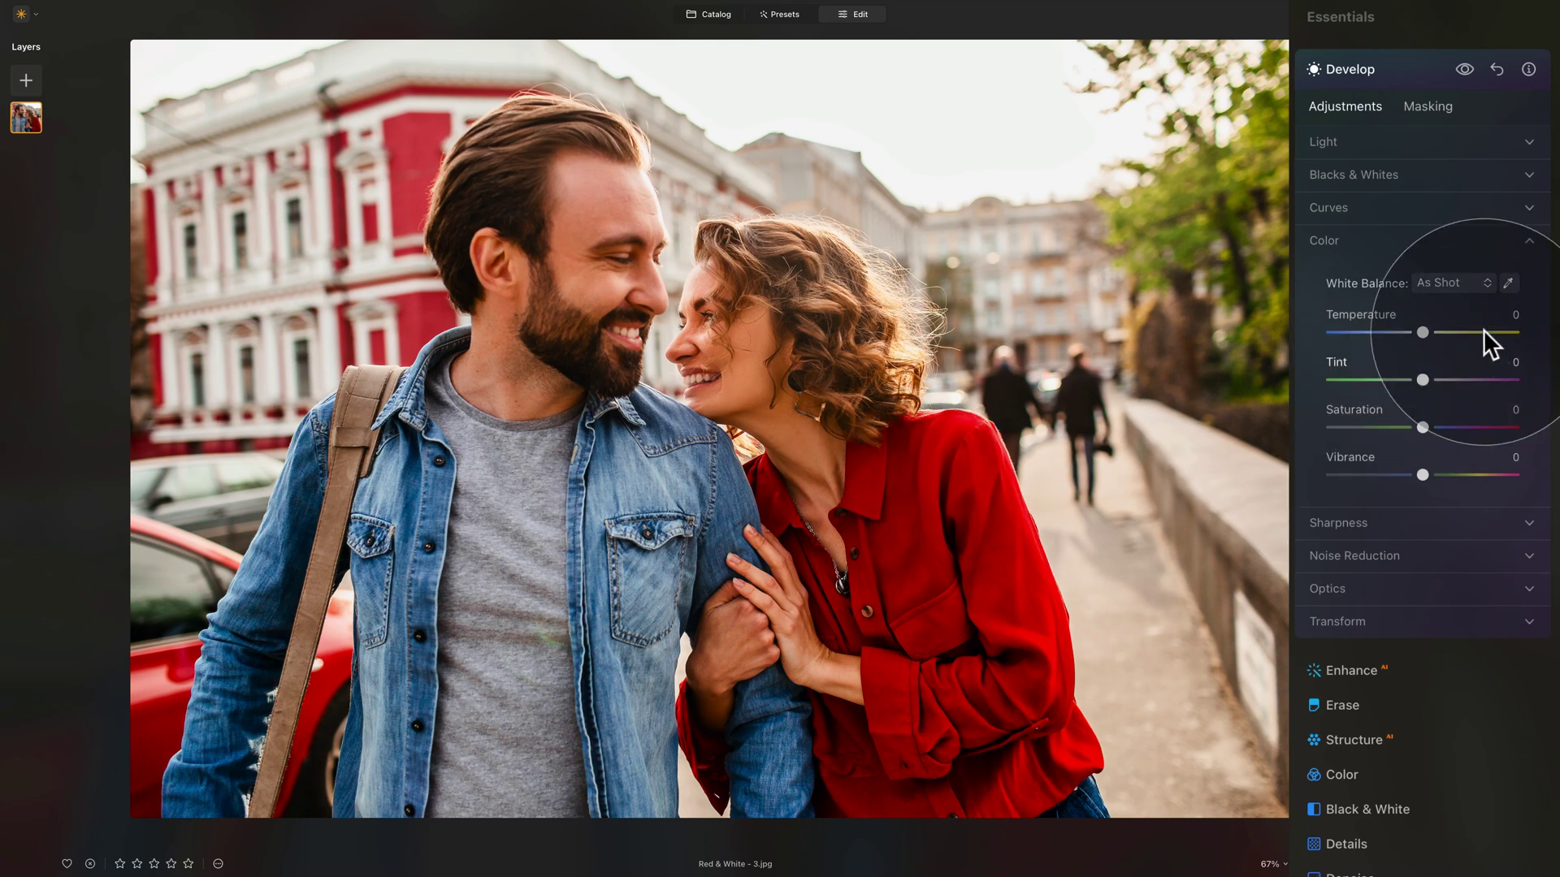
pyautogui.moveTo(1425, 330); pyautogui.dragTo(1421, 325)
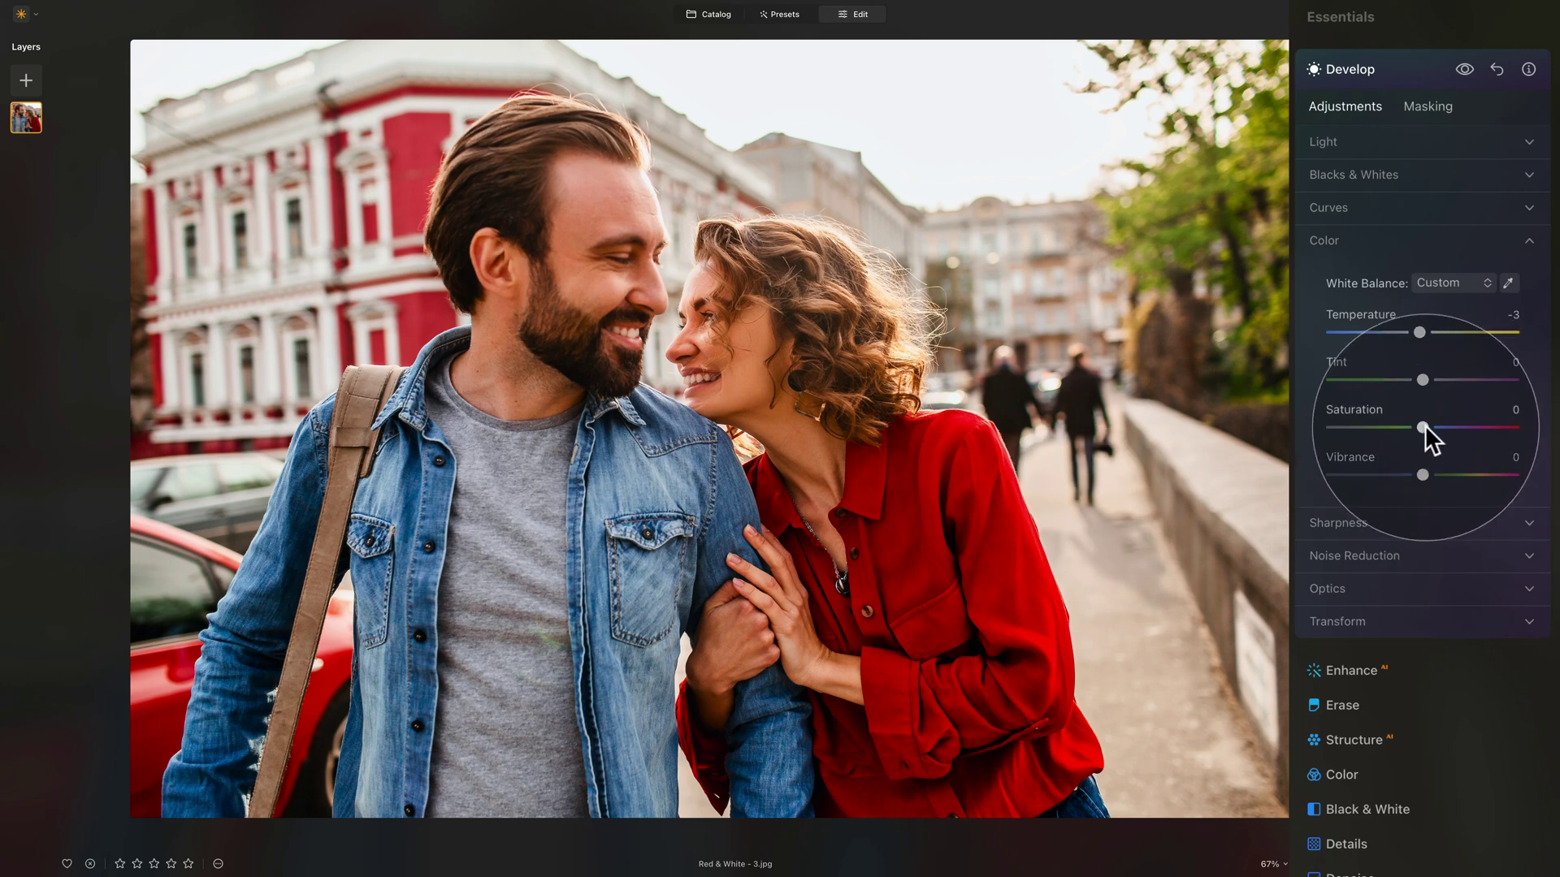
pyautogui.moveTo(1422, 427); pyautogui.dragTo(1412, 426)
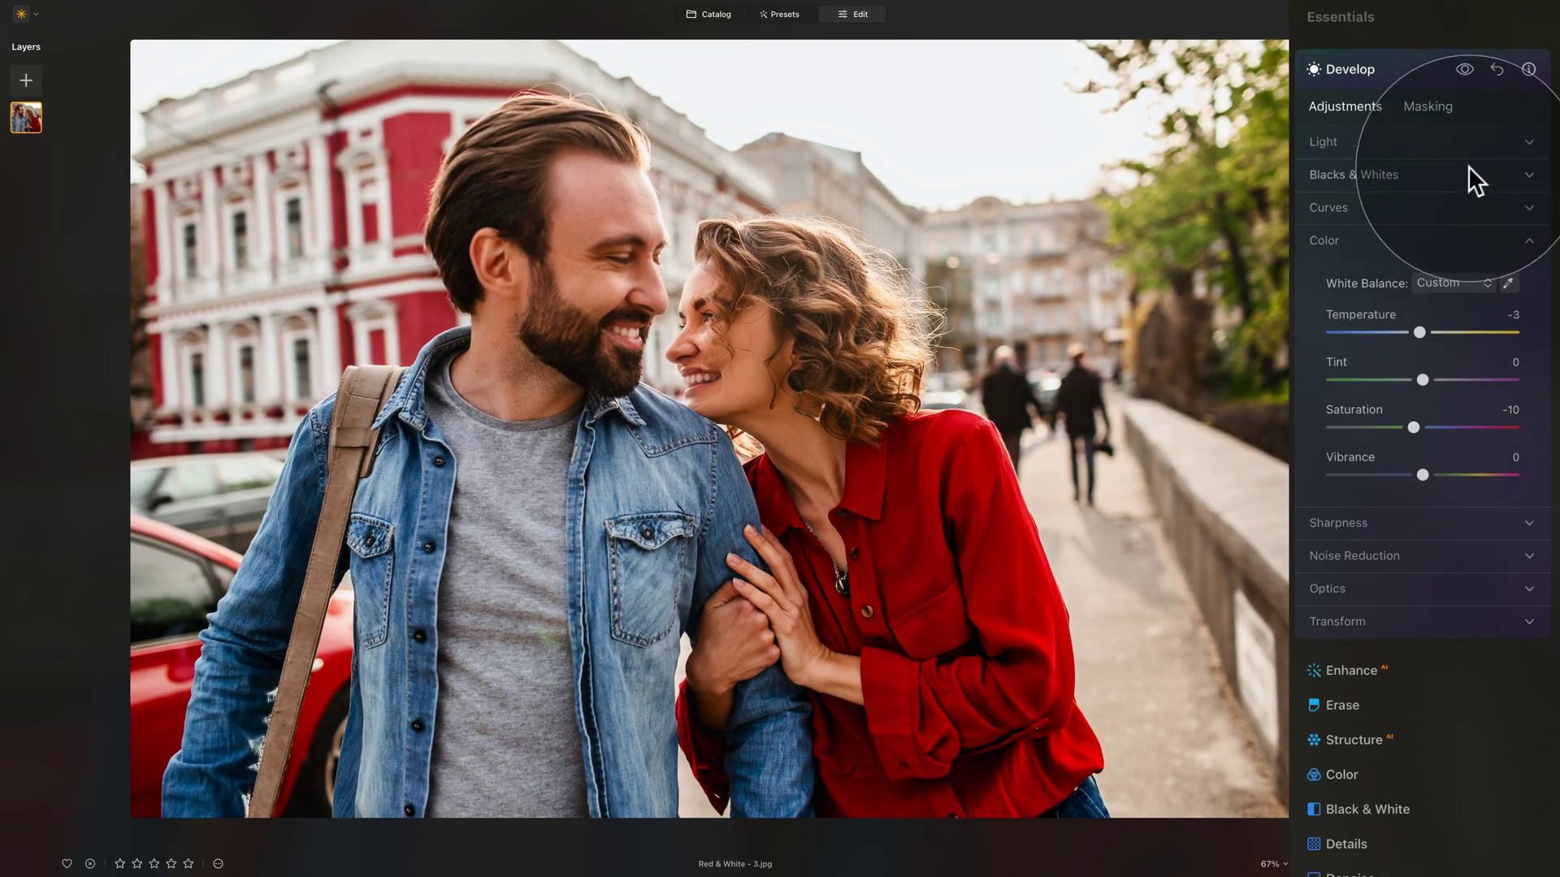
pyautogui.click(1358, 239)
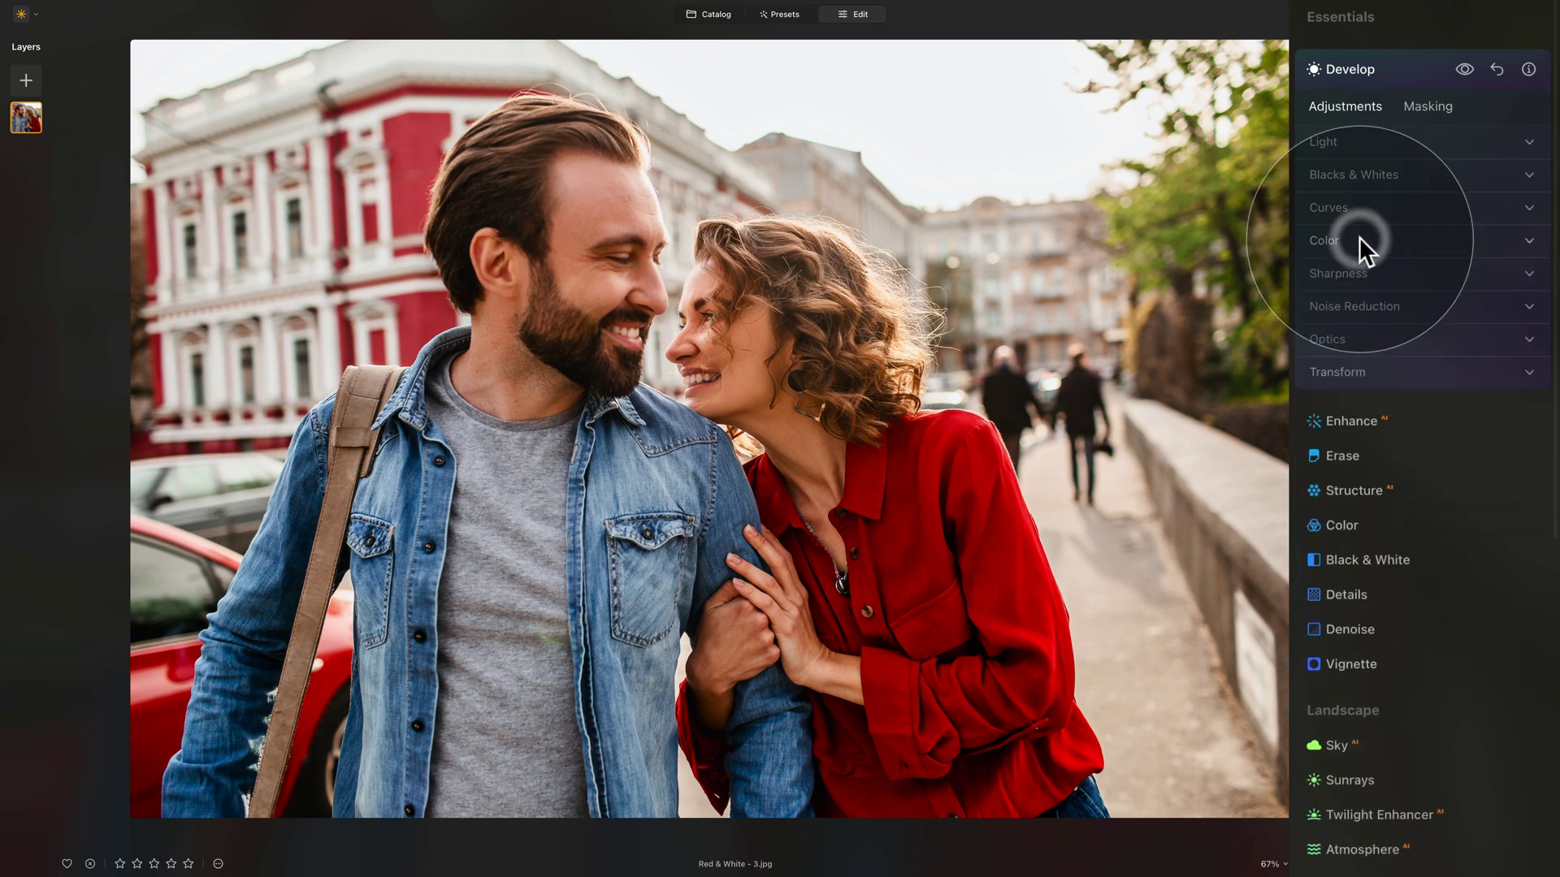
# - Shape the red channel curve into a gentle S with three points, raising the highlights and lowering the shadows
pyautogui.click(1359, 207)
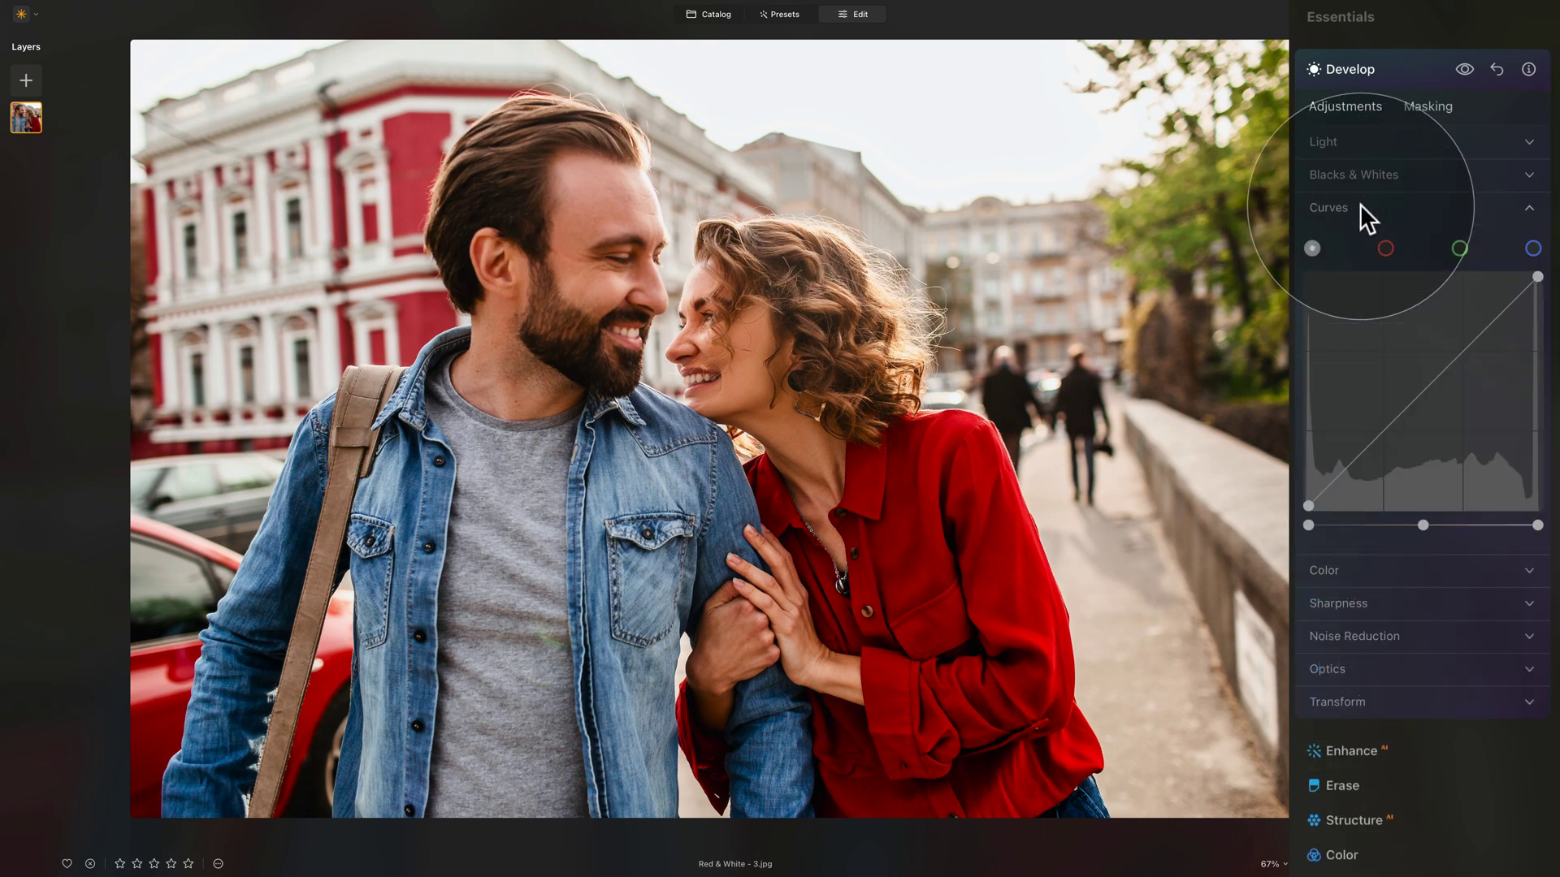
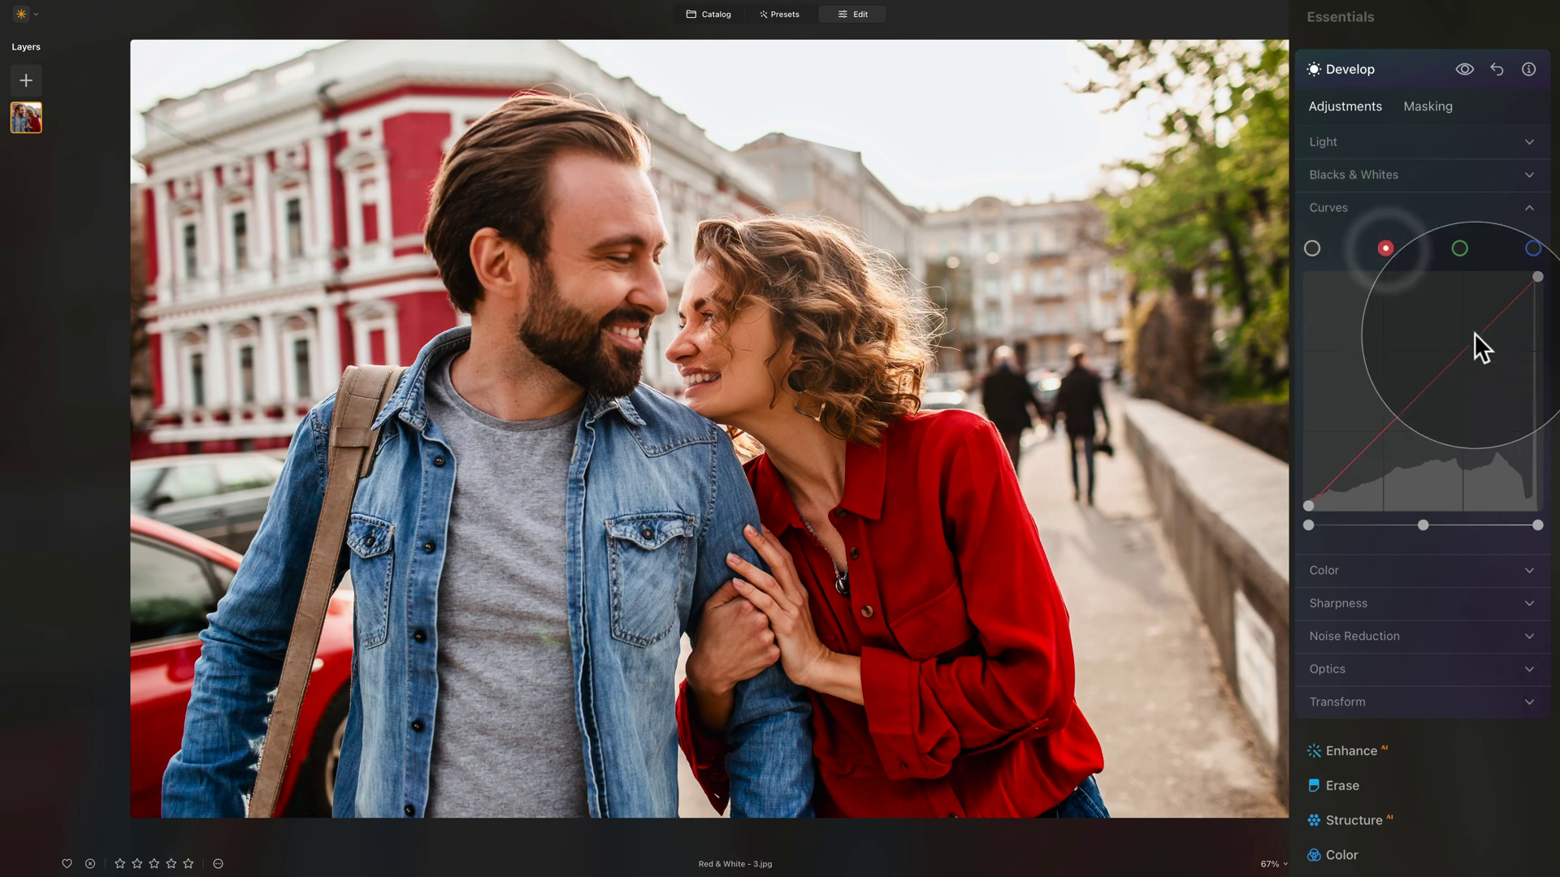
pyautogui.click(1474, 334)
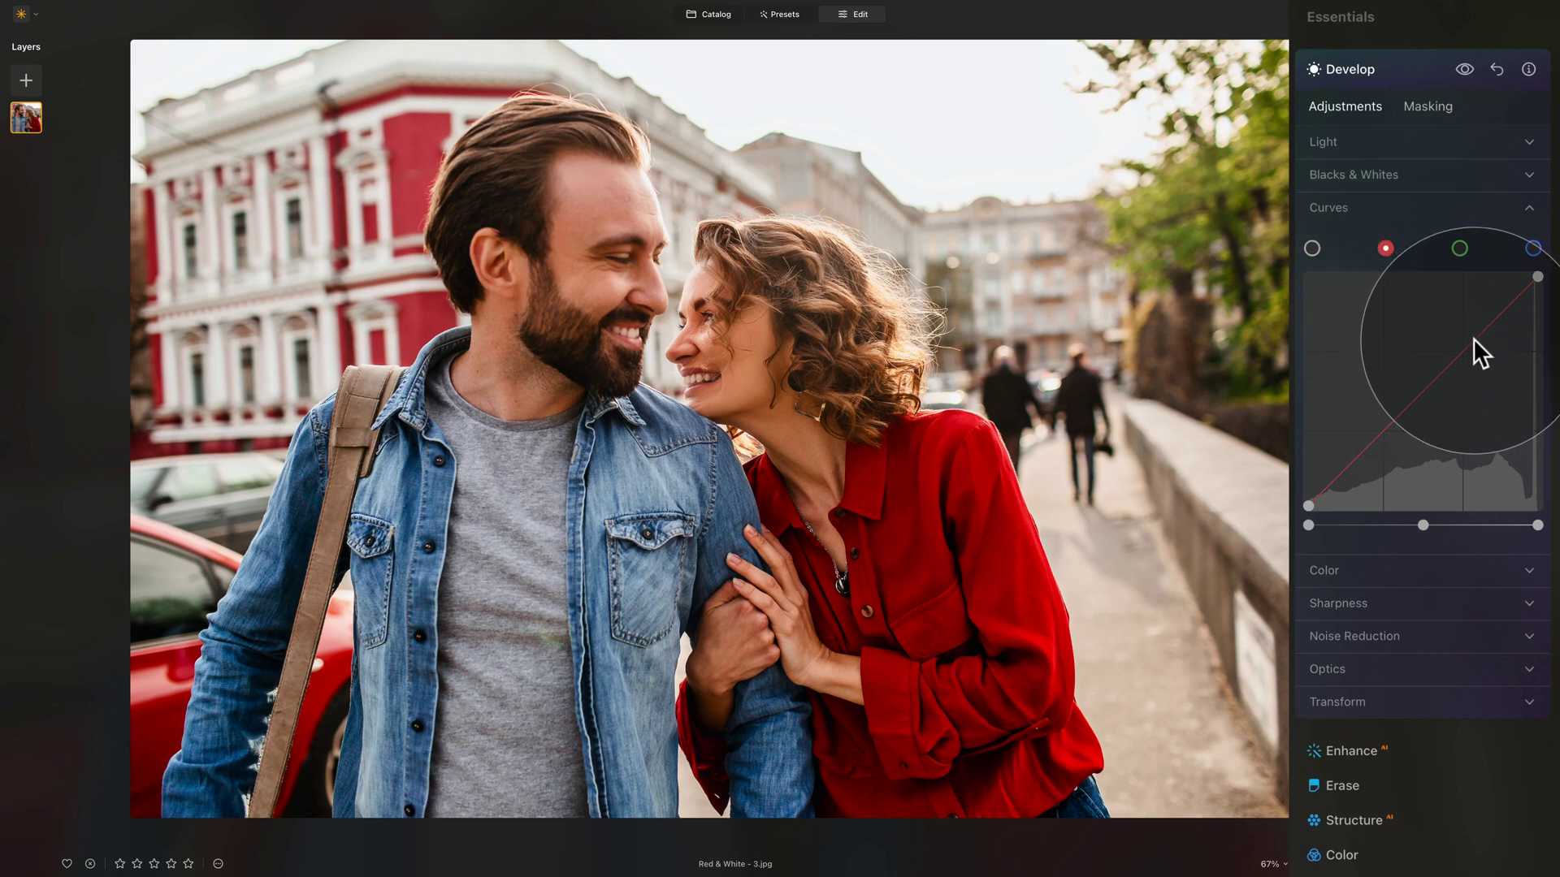
pyautogui.click(1424, 391)
pyautogui.click(1369, 445)
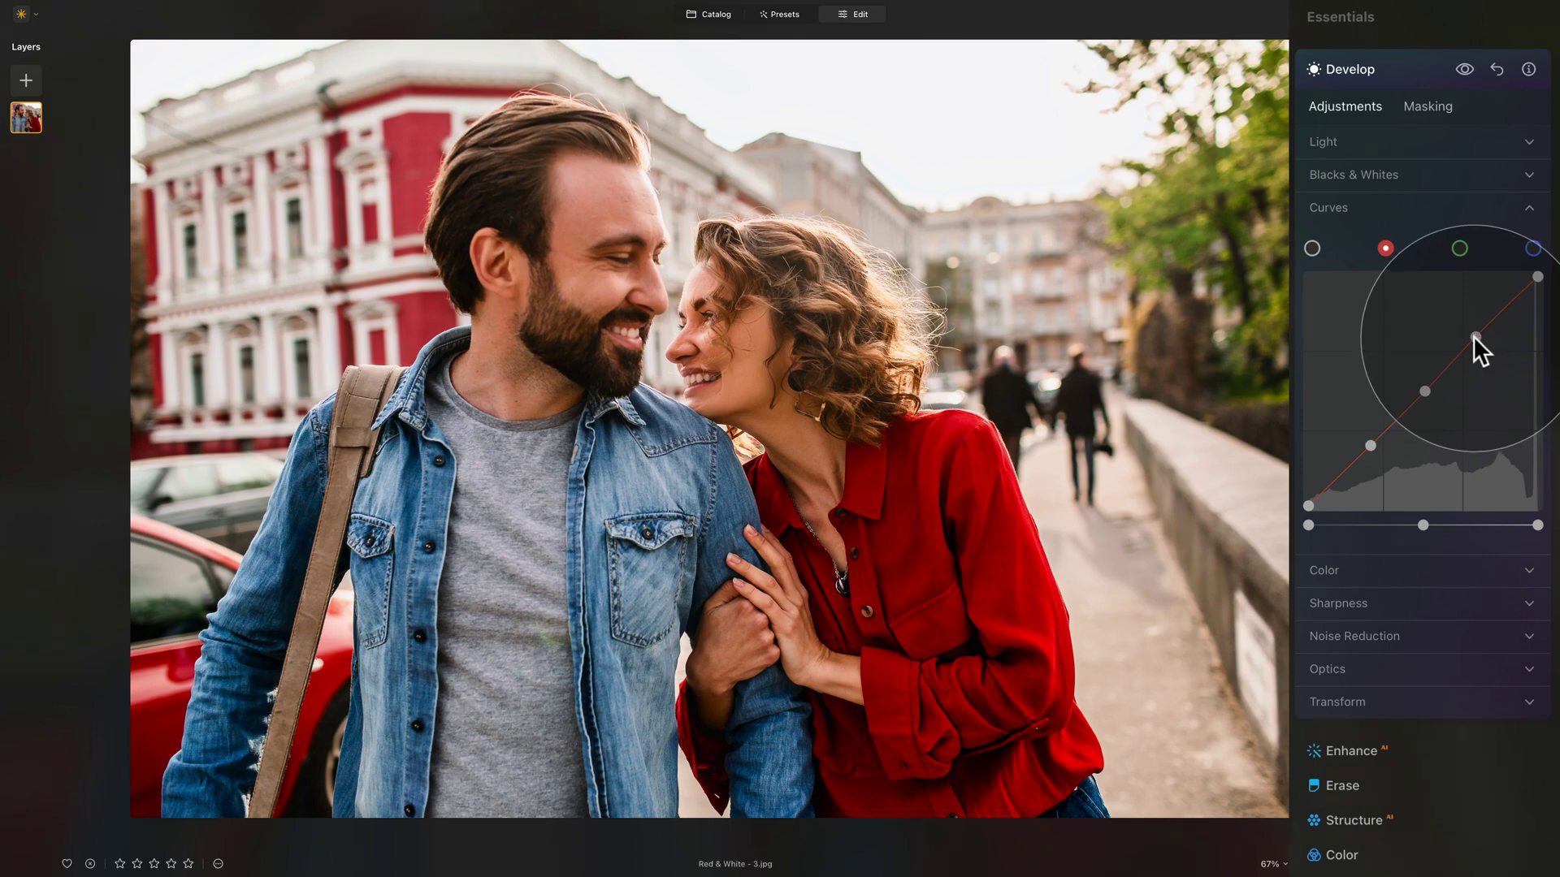
pyautogui.moveTo(1472, 337)
pyautogui.mouseDown()
pyautogui.moveTo(1491, 385)
pyautogui.moveTo(1467, 333)
pyautogui.mouseUp()
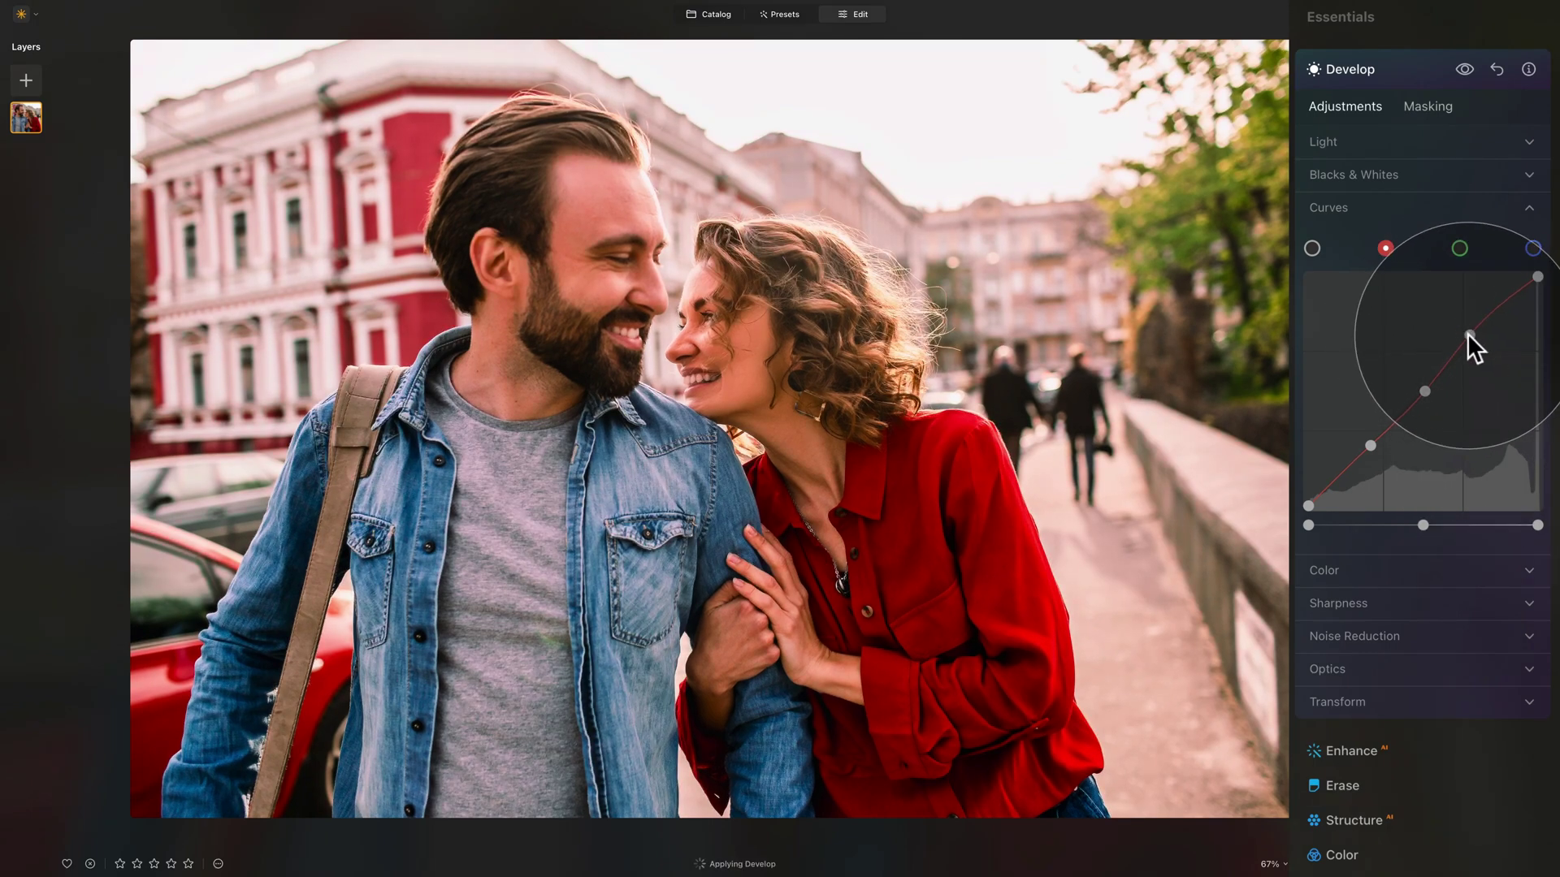
pyautogui.click(1421, 395)
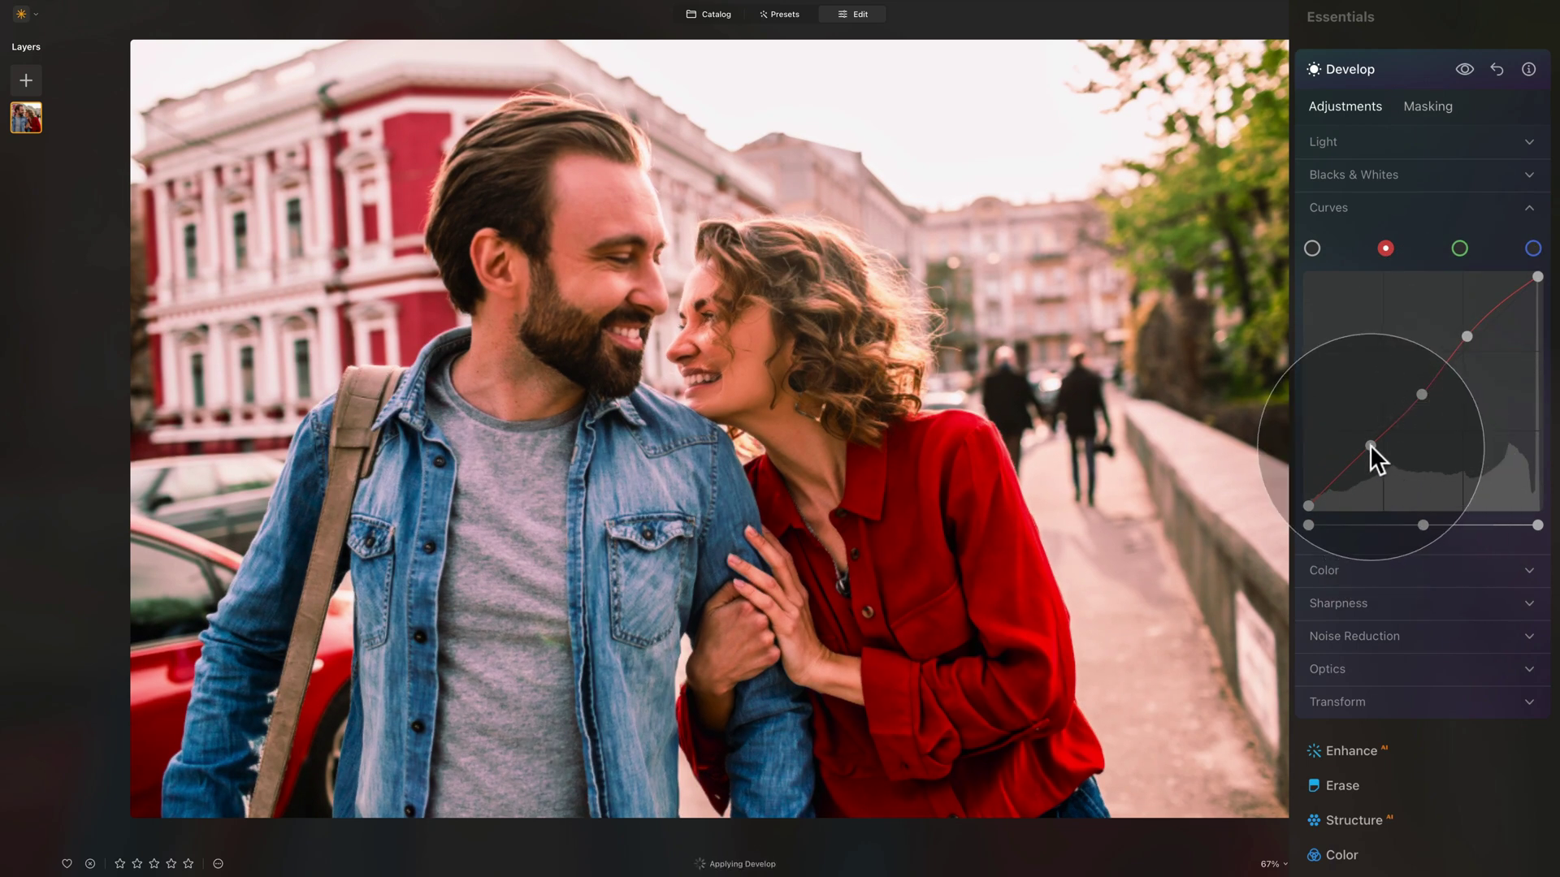
pyautogui.moveTo(1370, 445); pyautogui.dragTo(1368, 458)
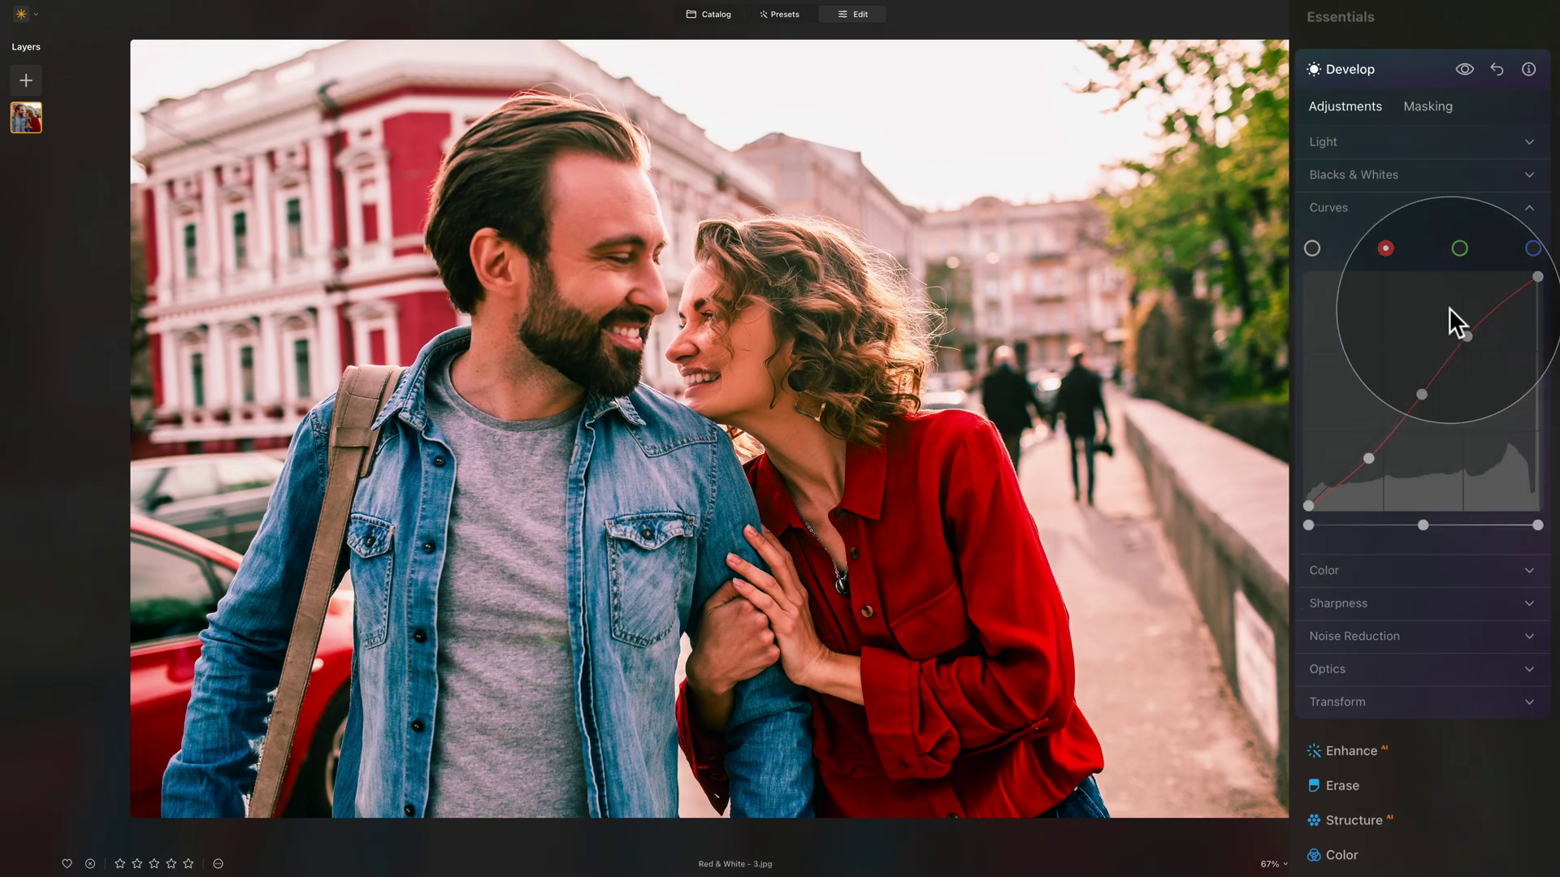
pyautogui.moveTo(1467, 335); pyautogui.dragTo(1466, 334)
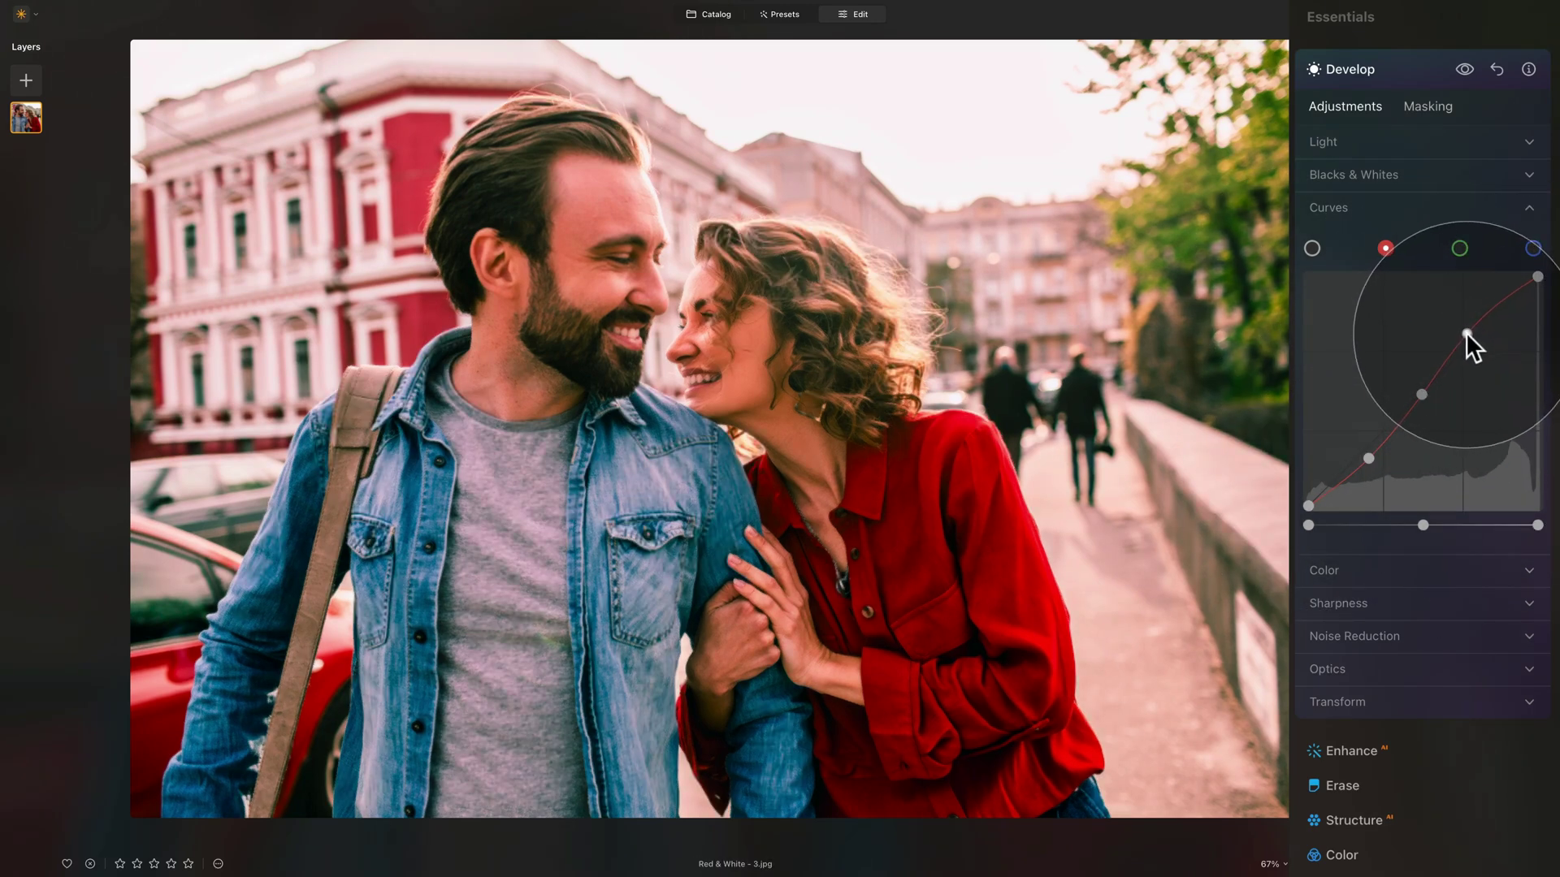
pyautogui.moveTo(1364, 459); pyautogui.dragTo(1369, 462)
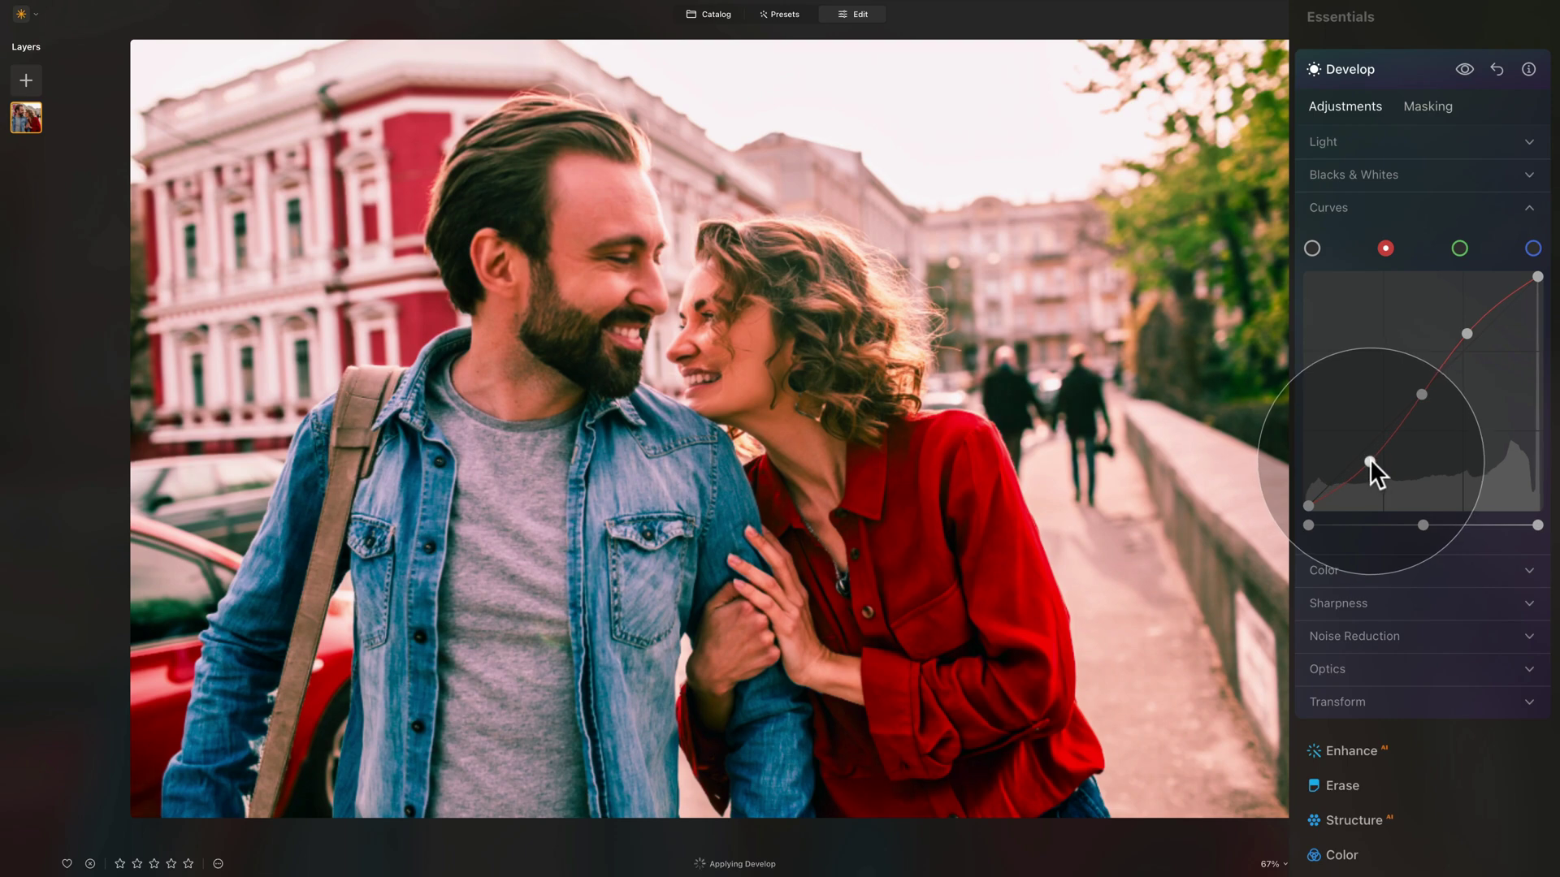
# - Shape the green channel curve into a matching S with three points, raising the highlights and lowering the shadows
pyautogui.click(1460, 248)
pyautogui.click(1475, 340)
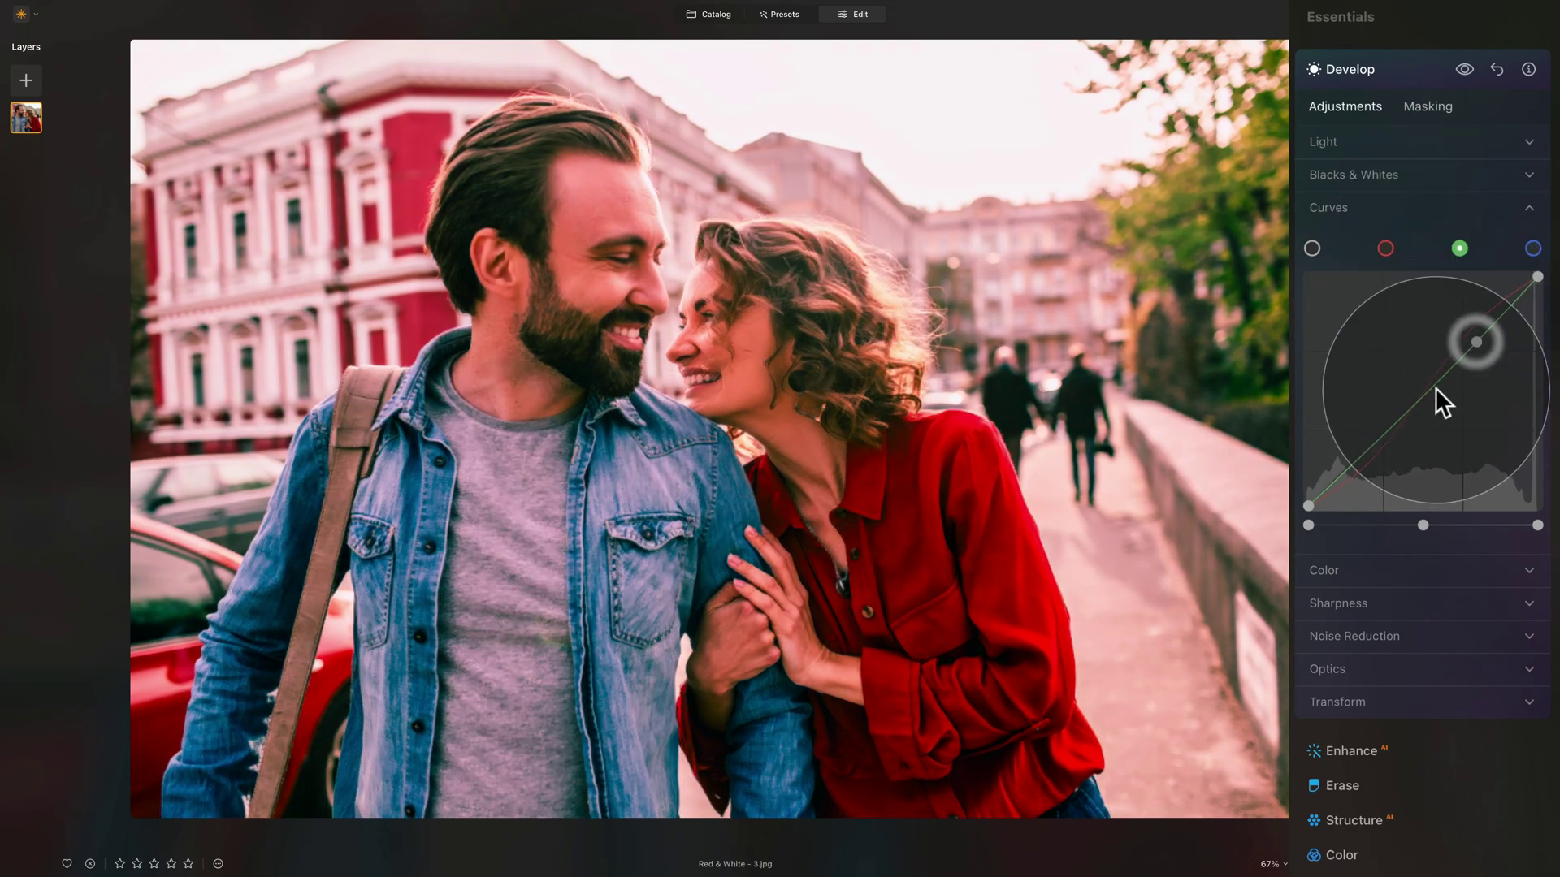
pyautogui.click(1417, 398)
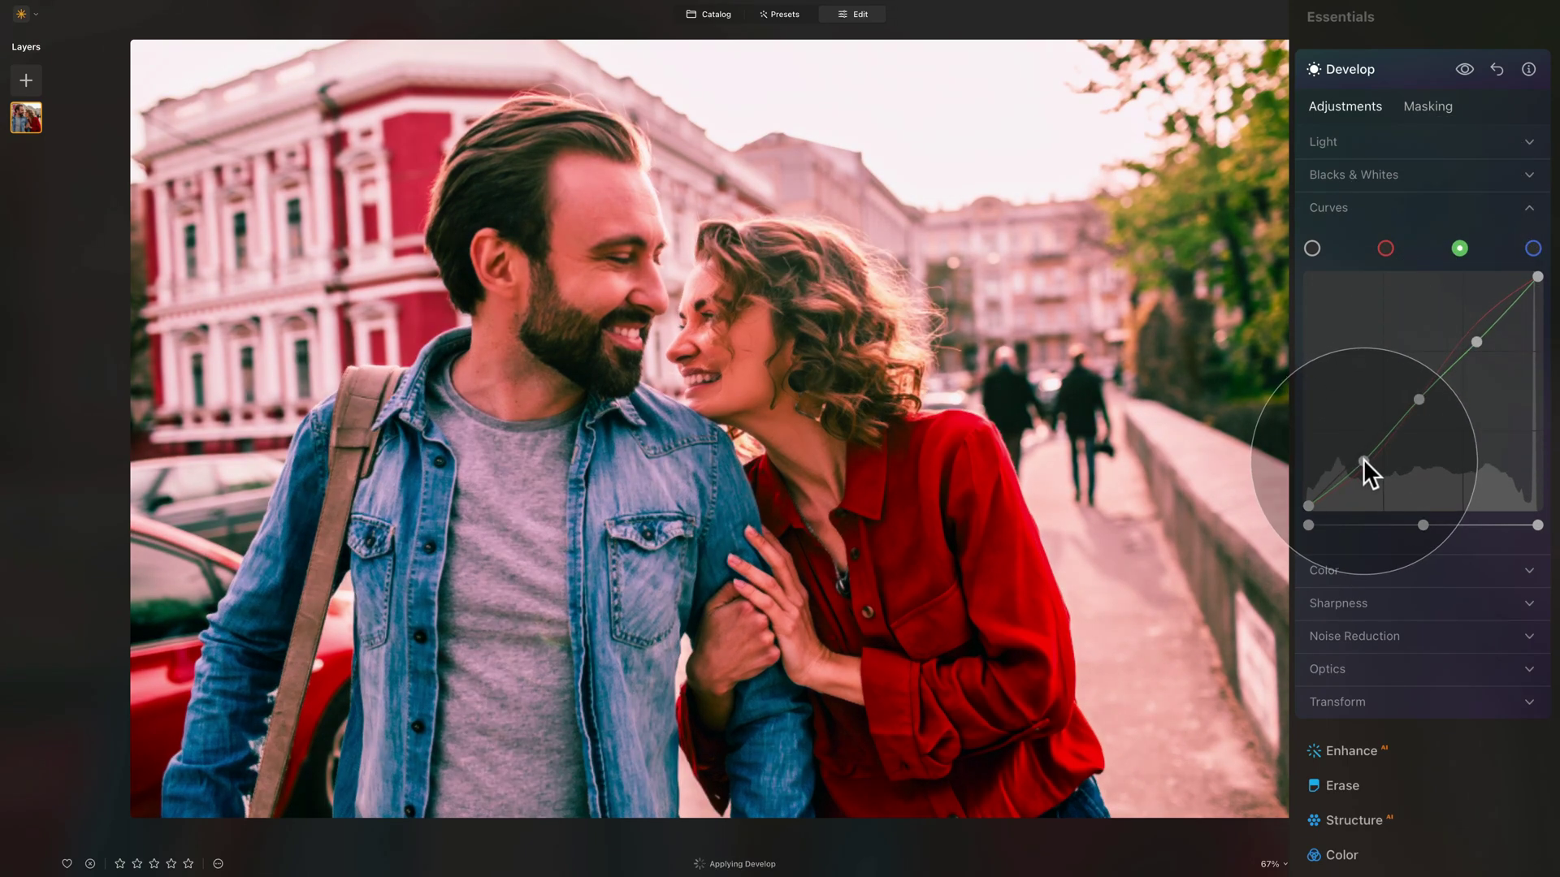
pyautogui.moveTo(1364, 459); pyautogui.dragTo(1368, 463)
pyautogui.moveTo(1472, 340); pyautogui.dragTo(1459, 338)
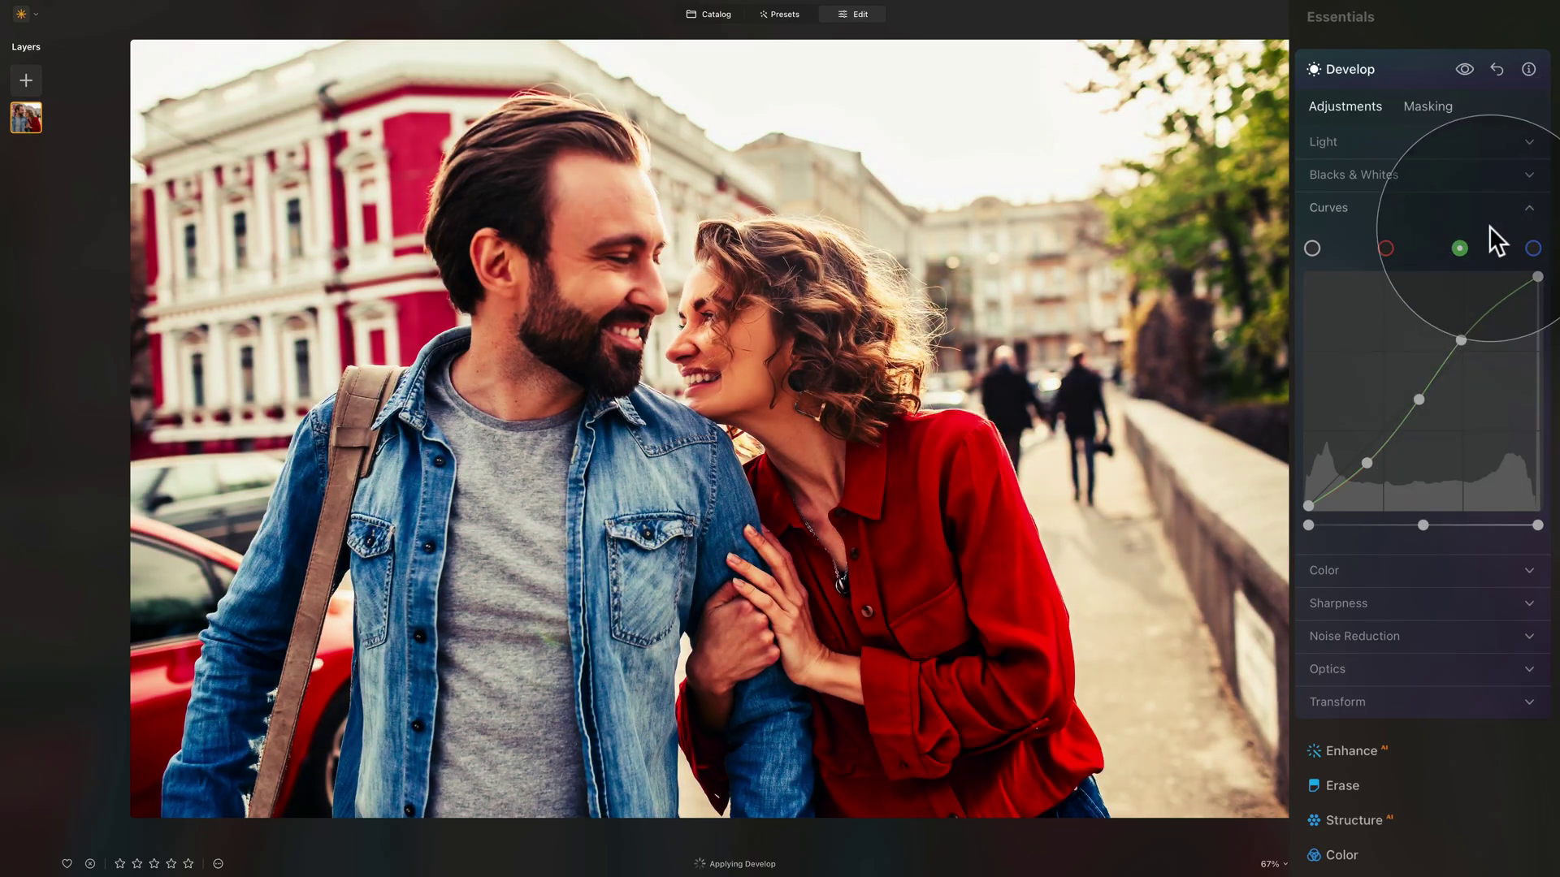
# - Shape the blue channel curve into a matching S with three points, lowering the shadows and lifting the highlights
pyautogui.click(1533, 248)
pyautogui.click(1482, 333)
pyautogui.click(1423, 394)
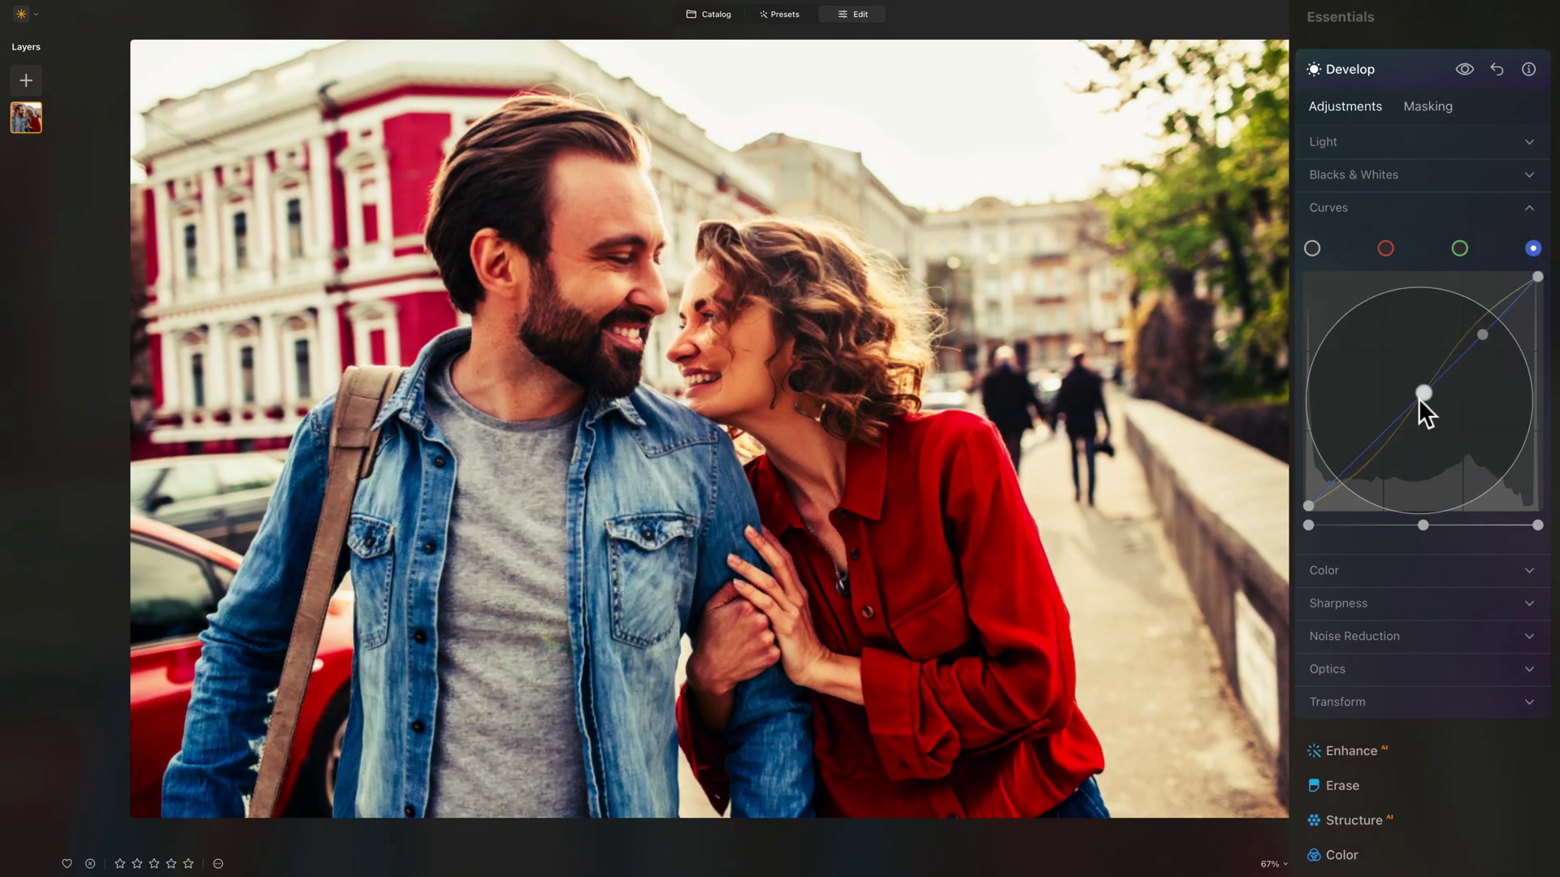
pyautogui.click(1369, 456)
pyautogui.moveTo(1369, 455); pyautogui.dragTo(1374, 455)
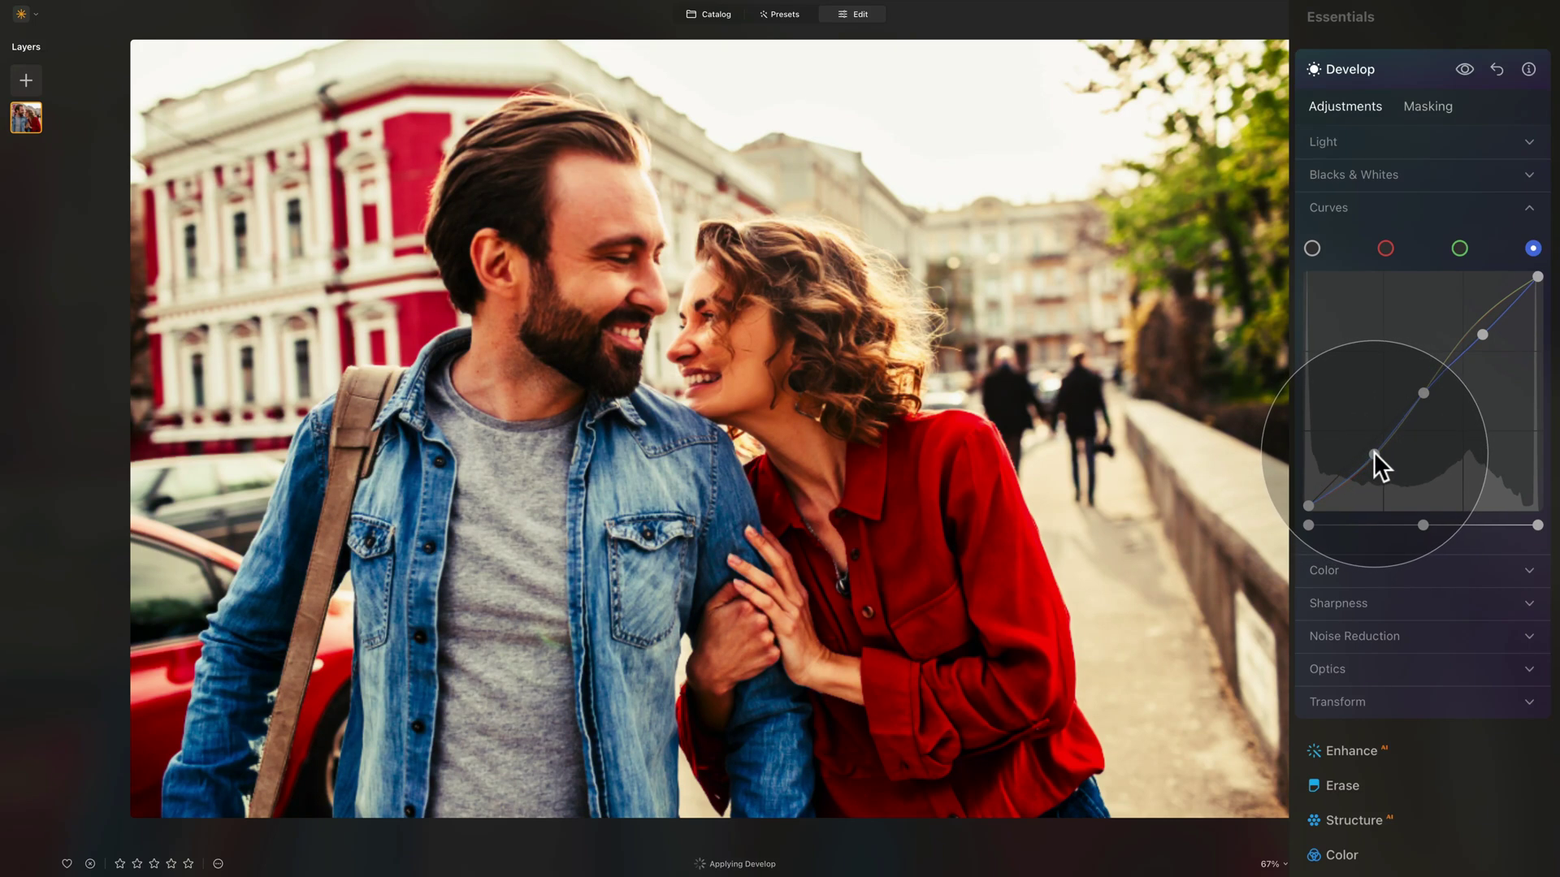
pyautogui.moveTo(1483, 334); pyautogui.dragTo(1463, 330)
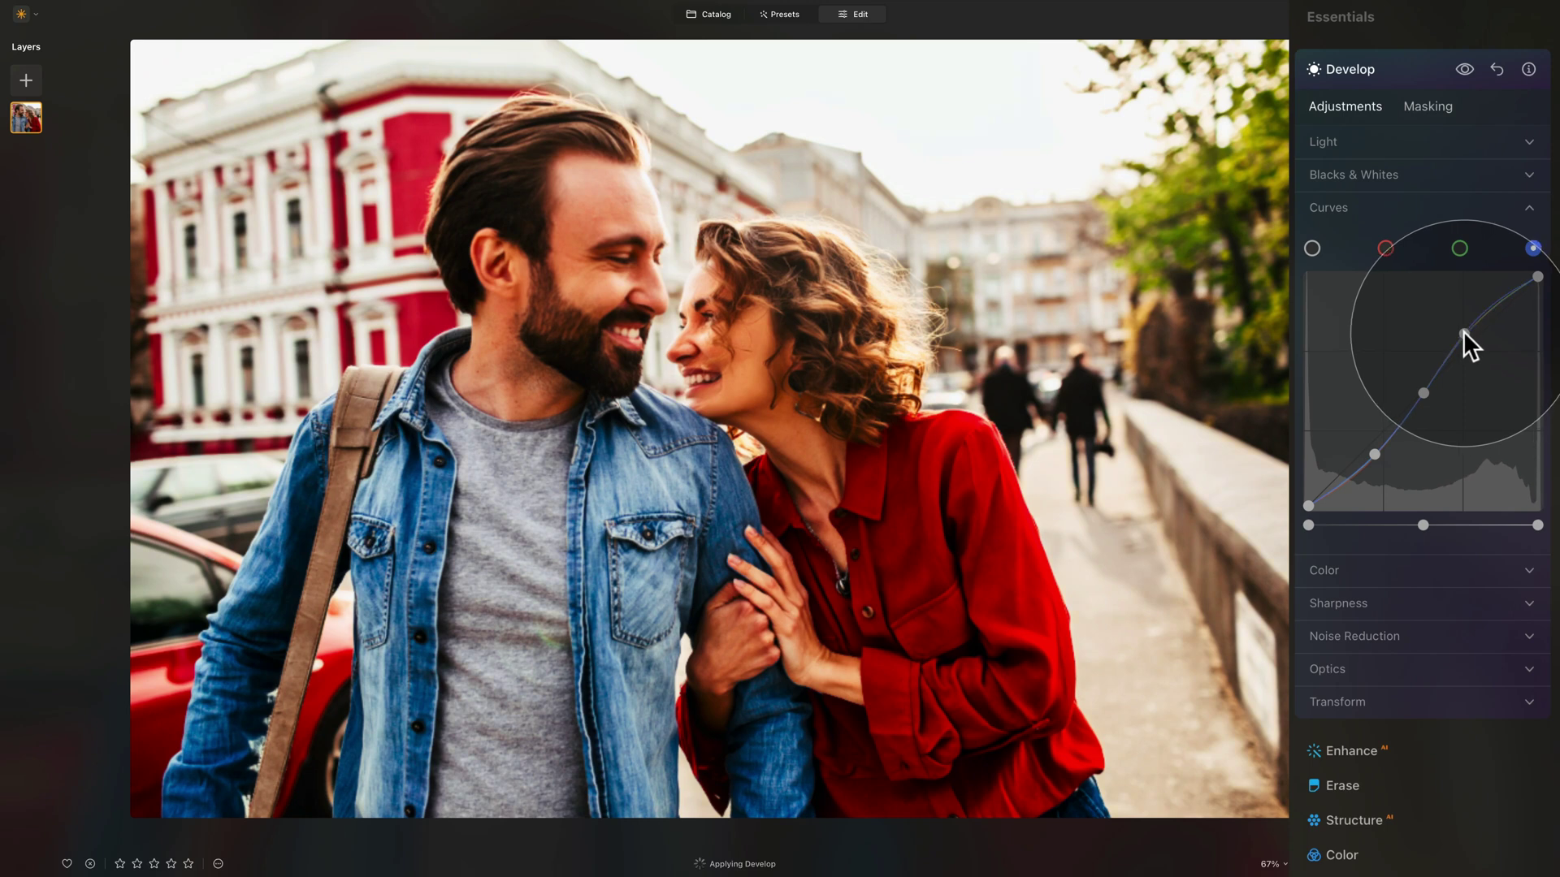
# - Close the Develop tool and expand the HSL adjustments of the Color tool
pyautogui.click(1332, 141)
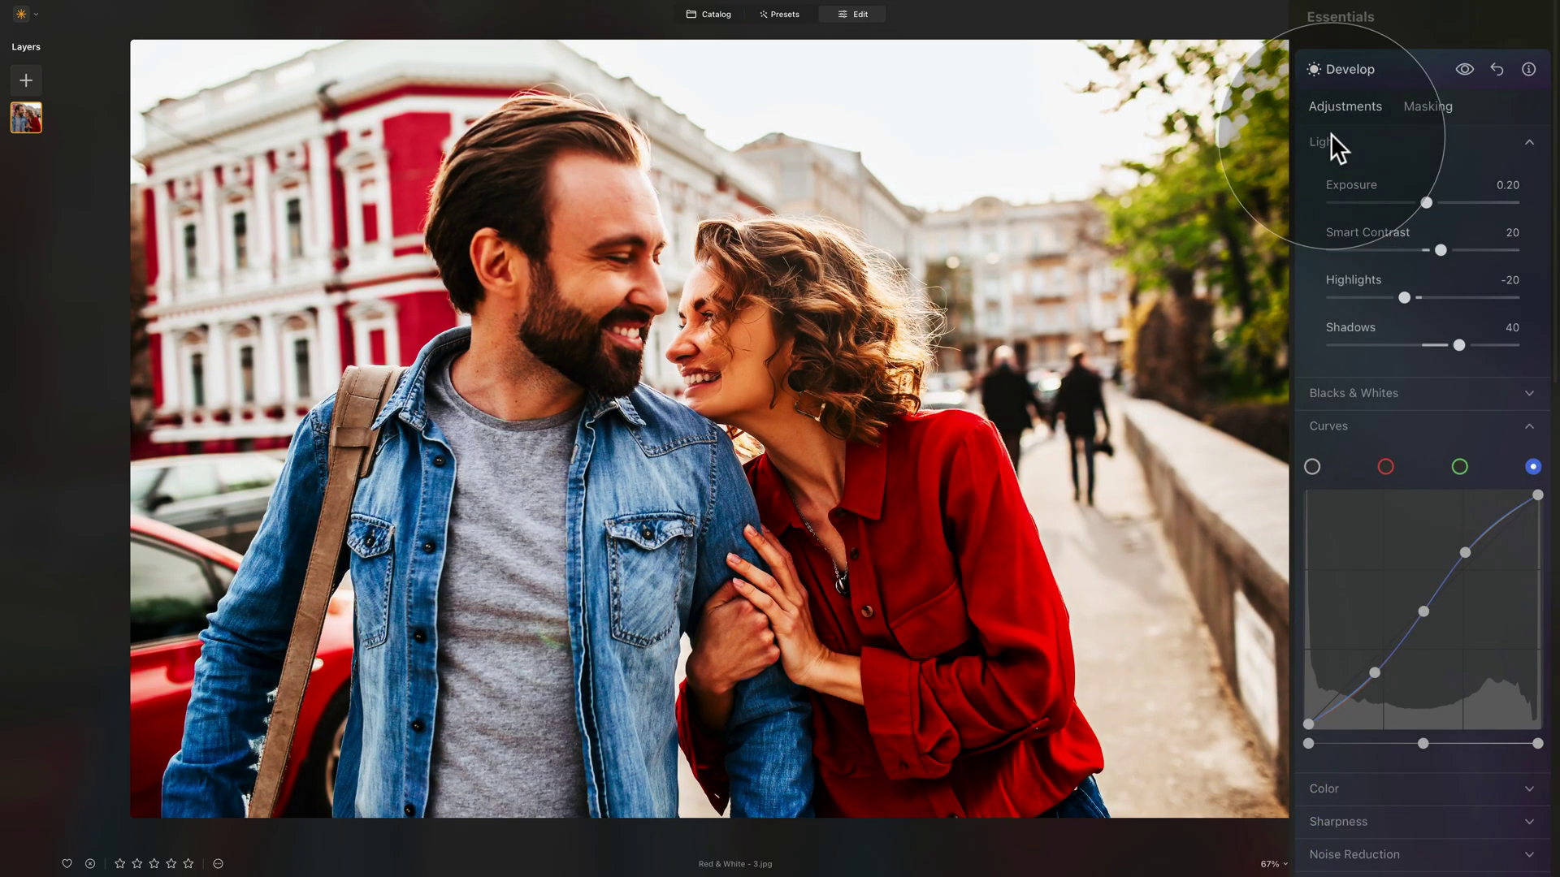
pyautogui.click(1333, 140)
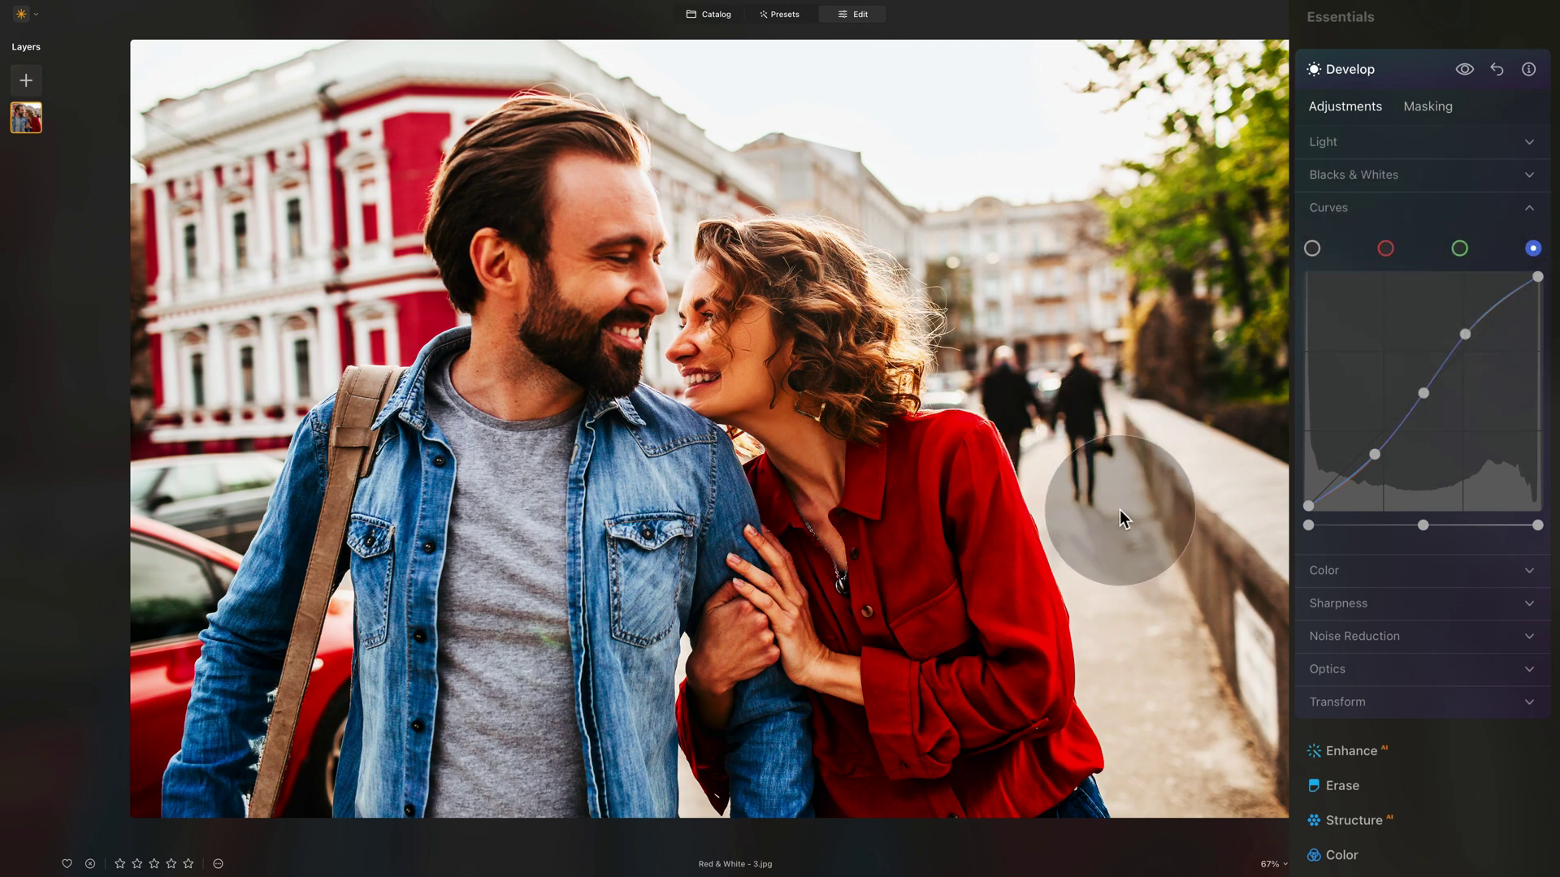
pyautogui.click(1363, 209)
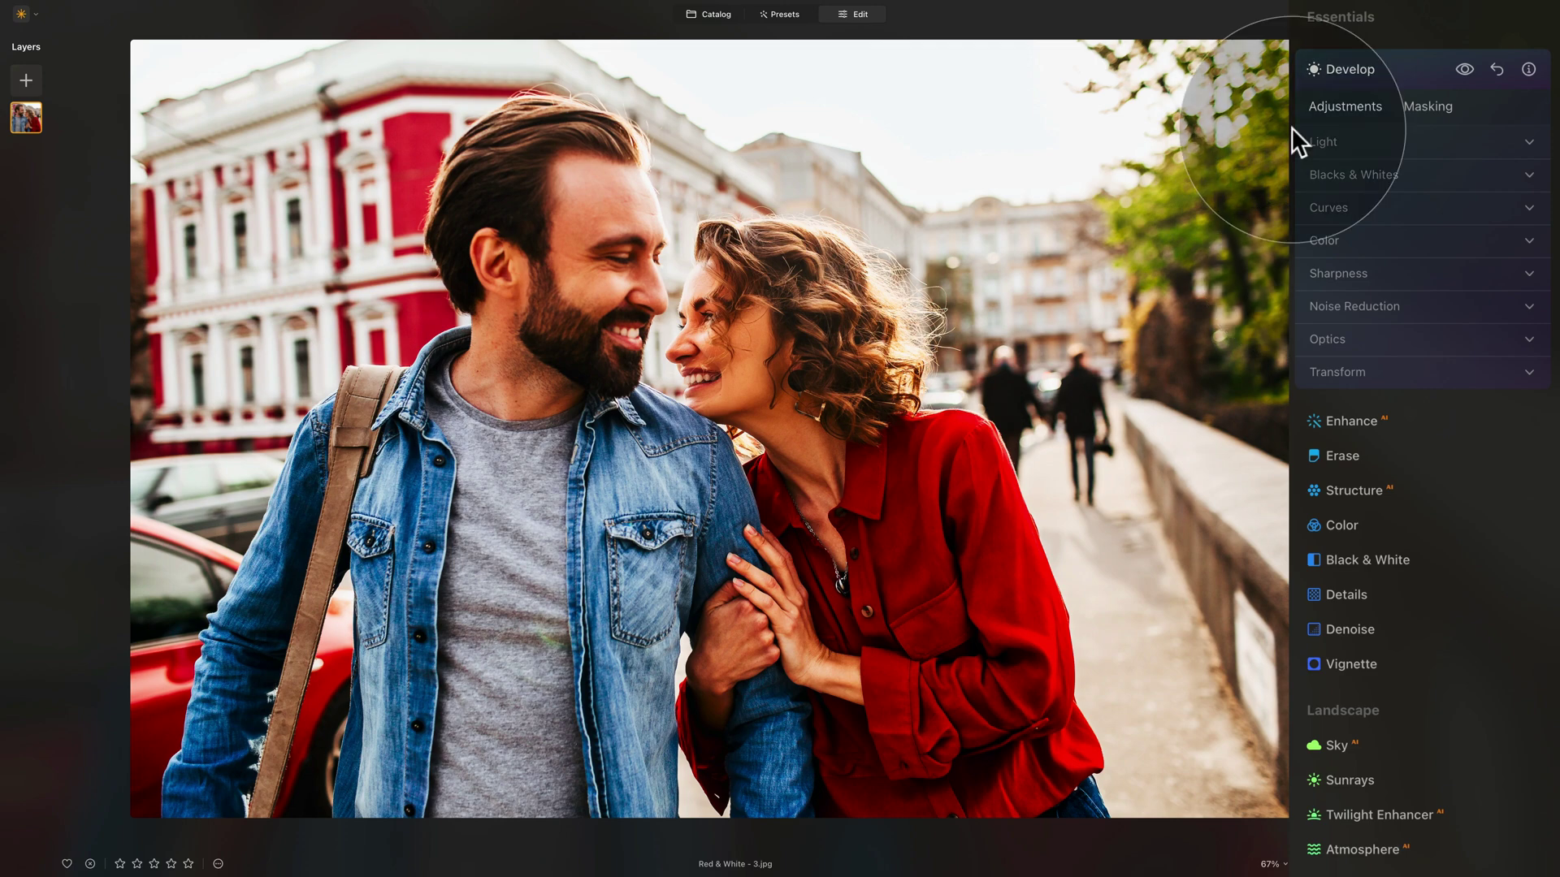
pyautogui.click(1378, 69)
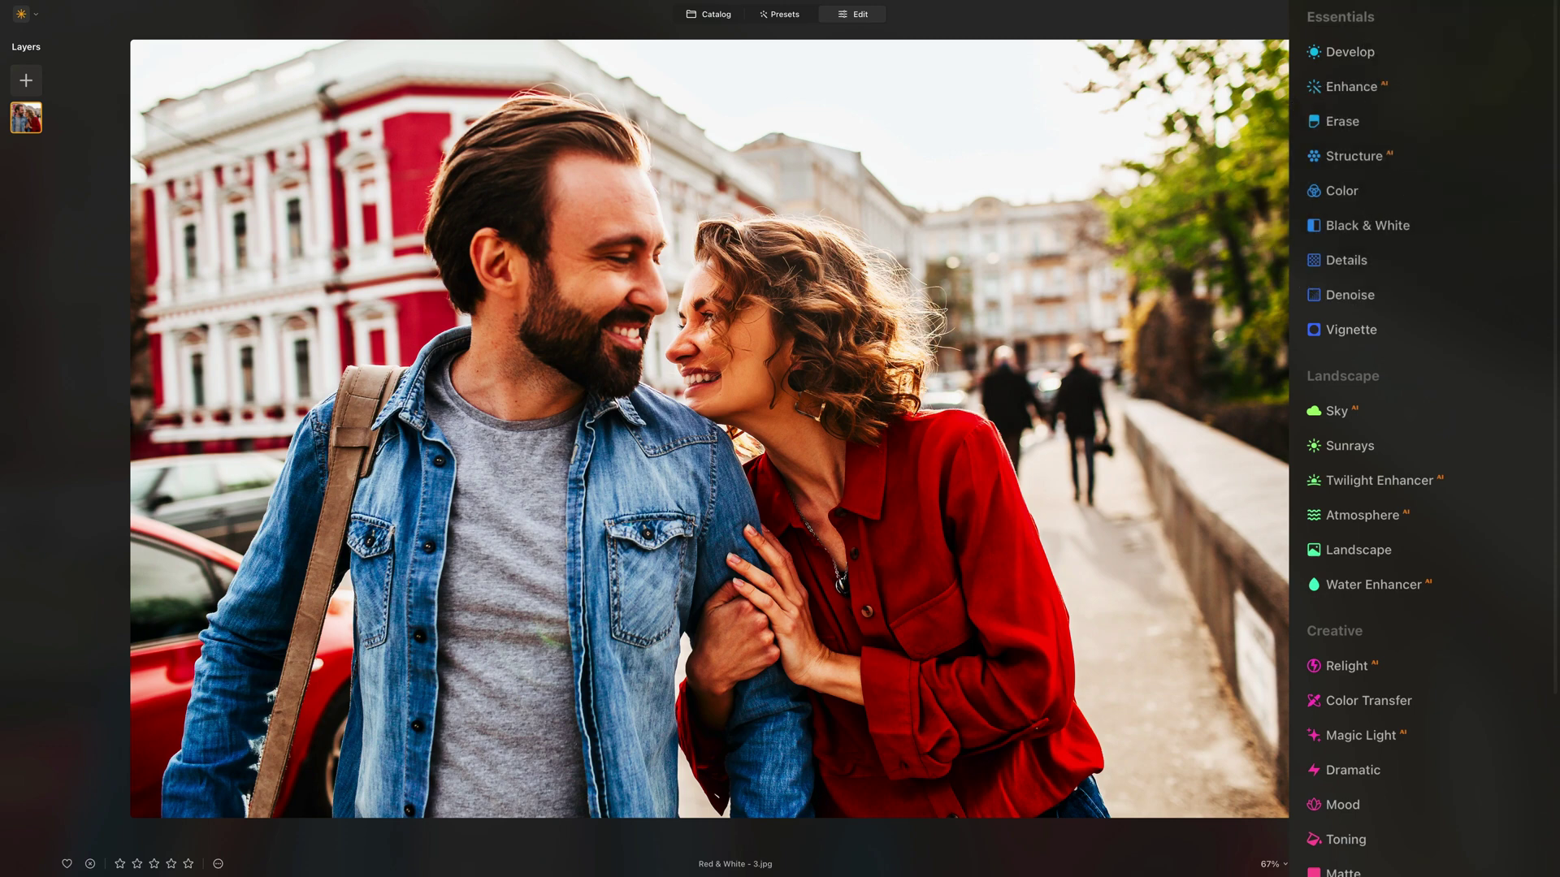
pyautogui.click(1324, 191)
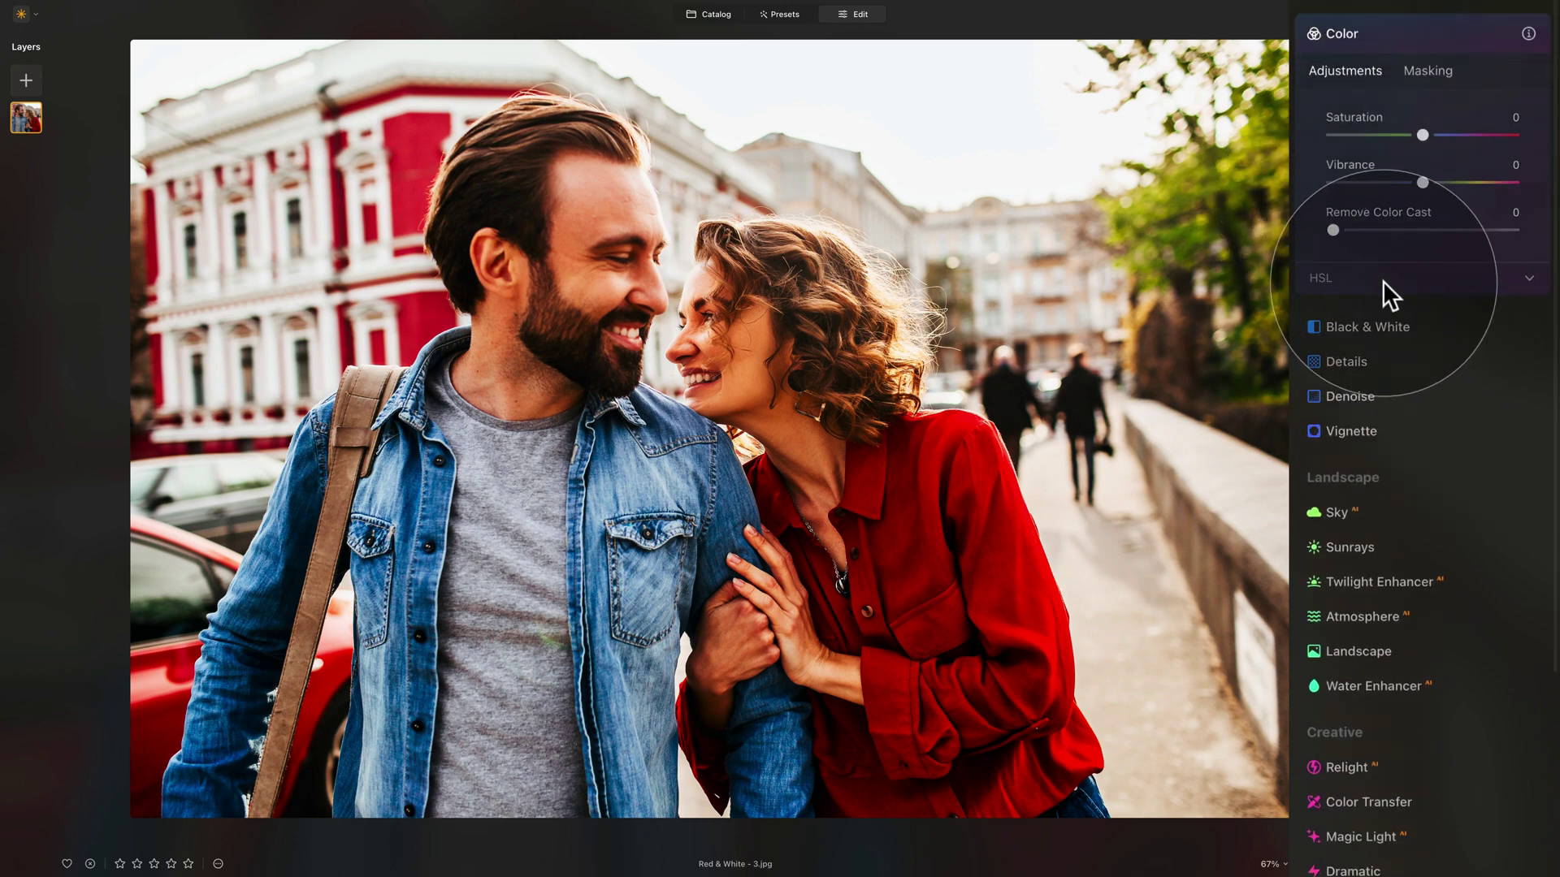
pyautogui.click(1376, 280)
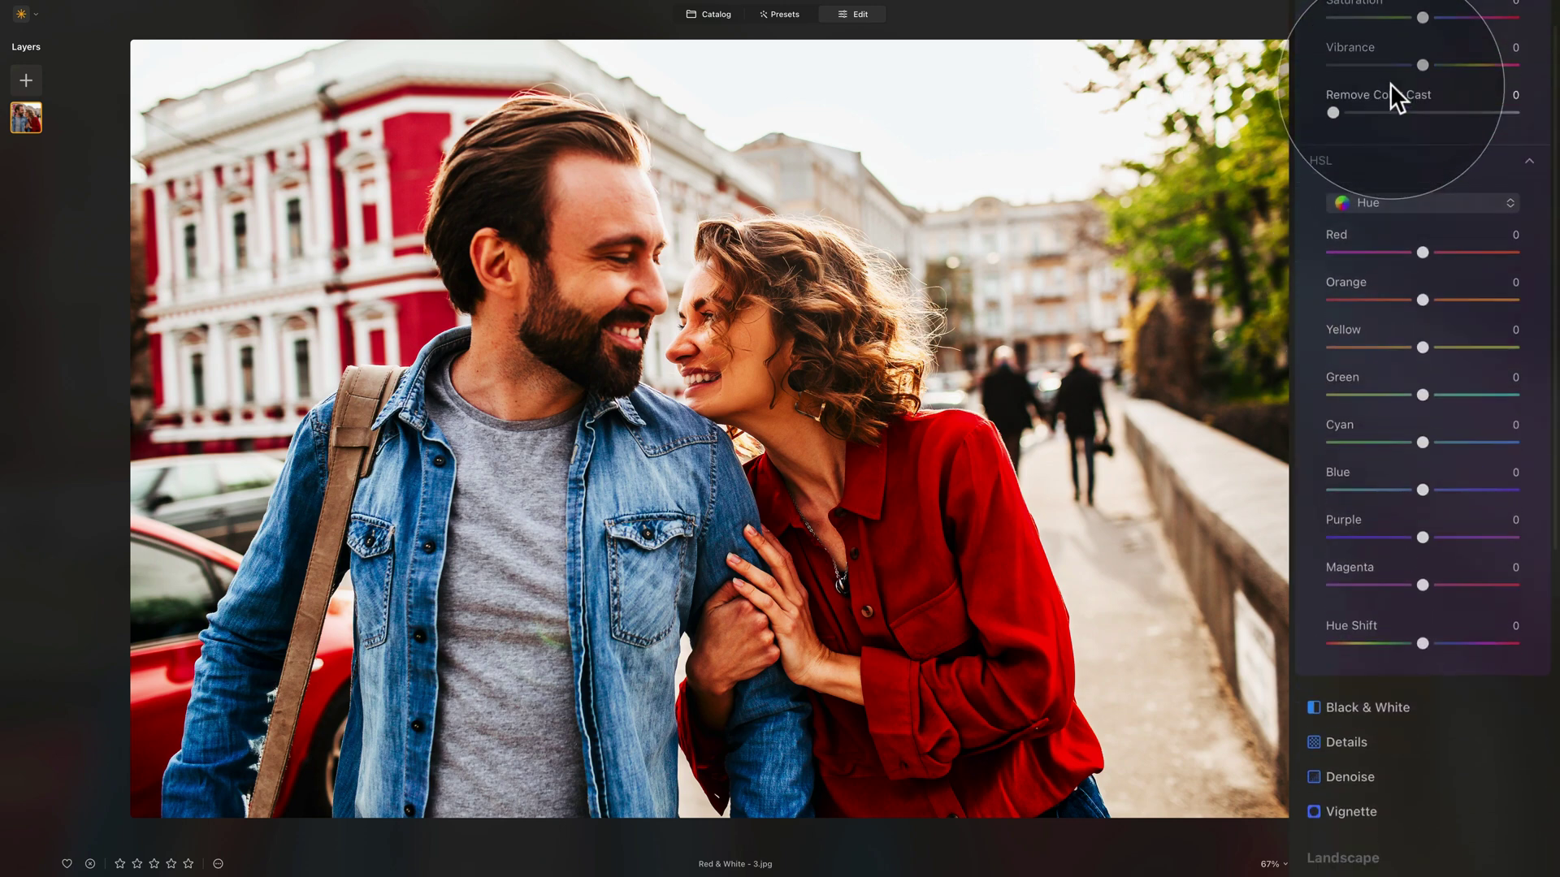
pyautogui.scroll(2, 1390, 114)
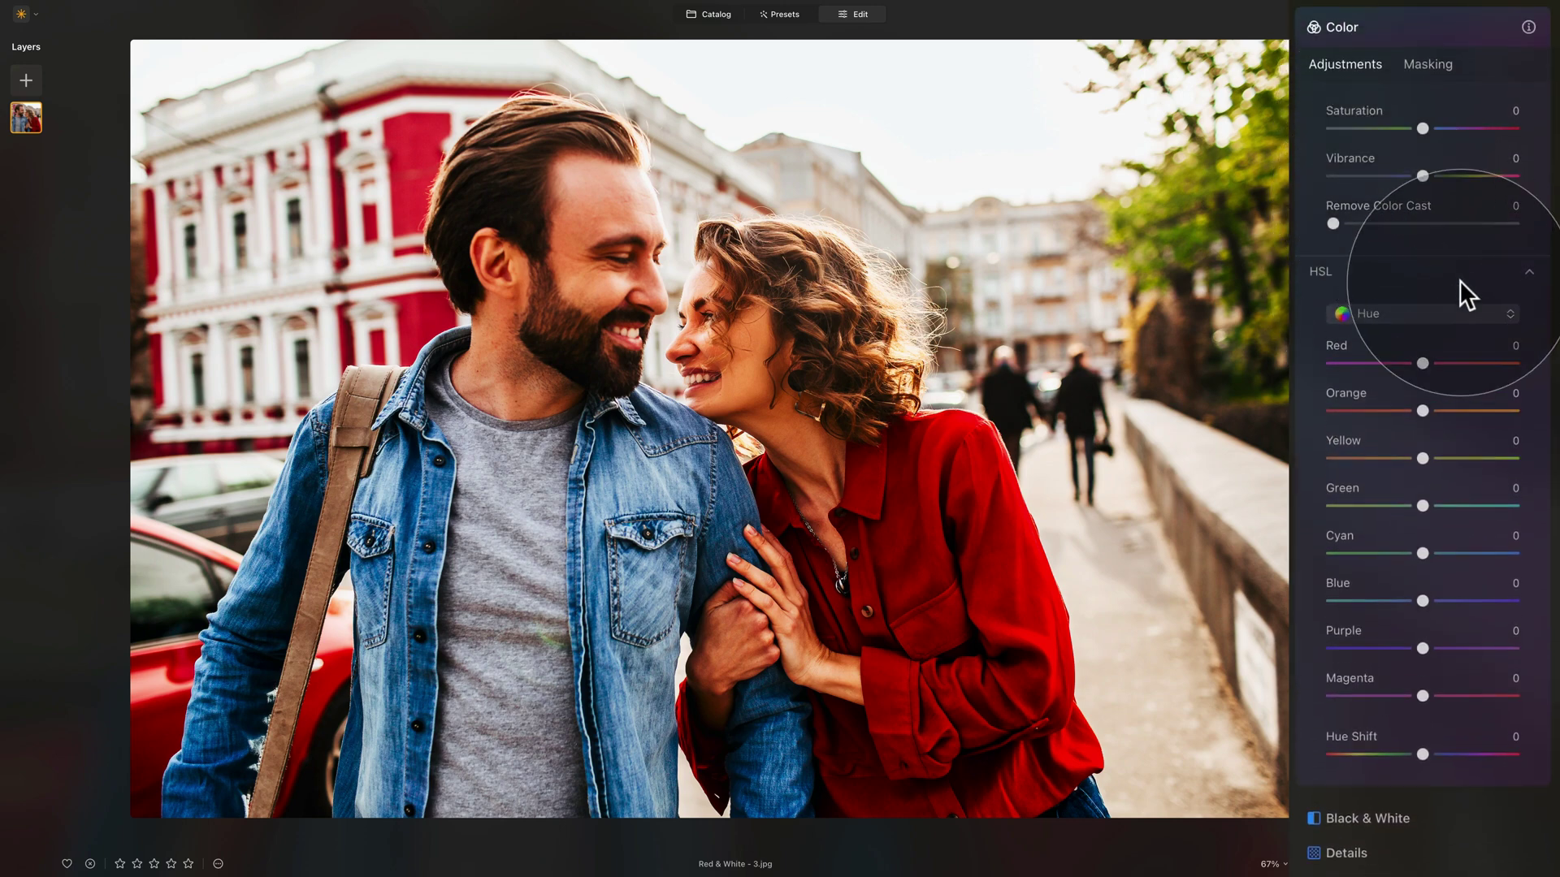
# - Try a Red hue of 100 in the HSL adjustments, and reset it
pyautogui.click(1412, 314)
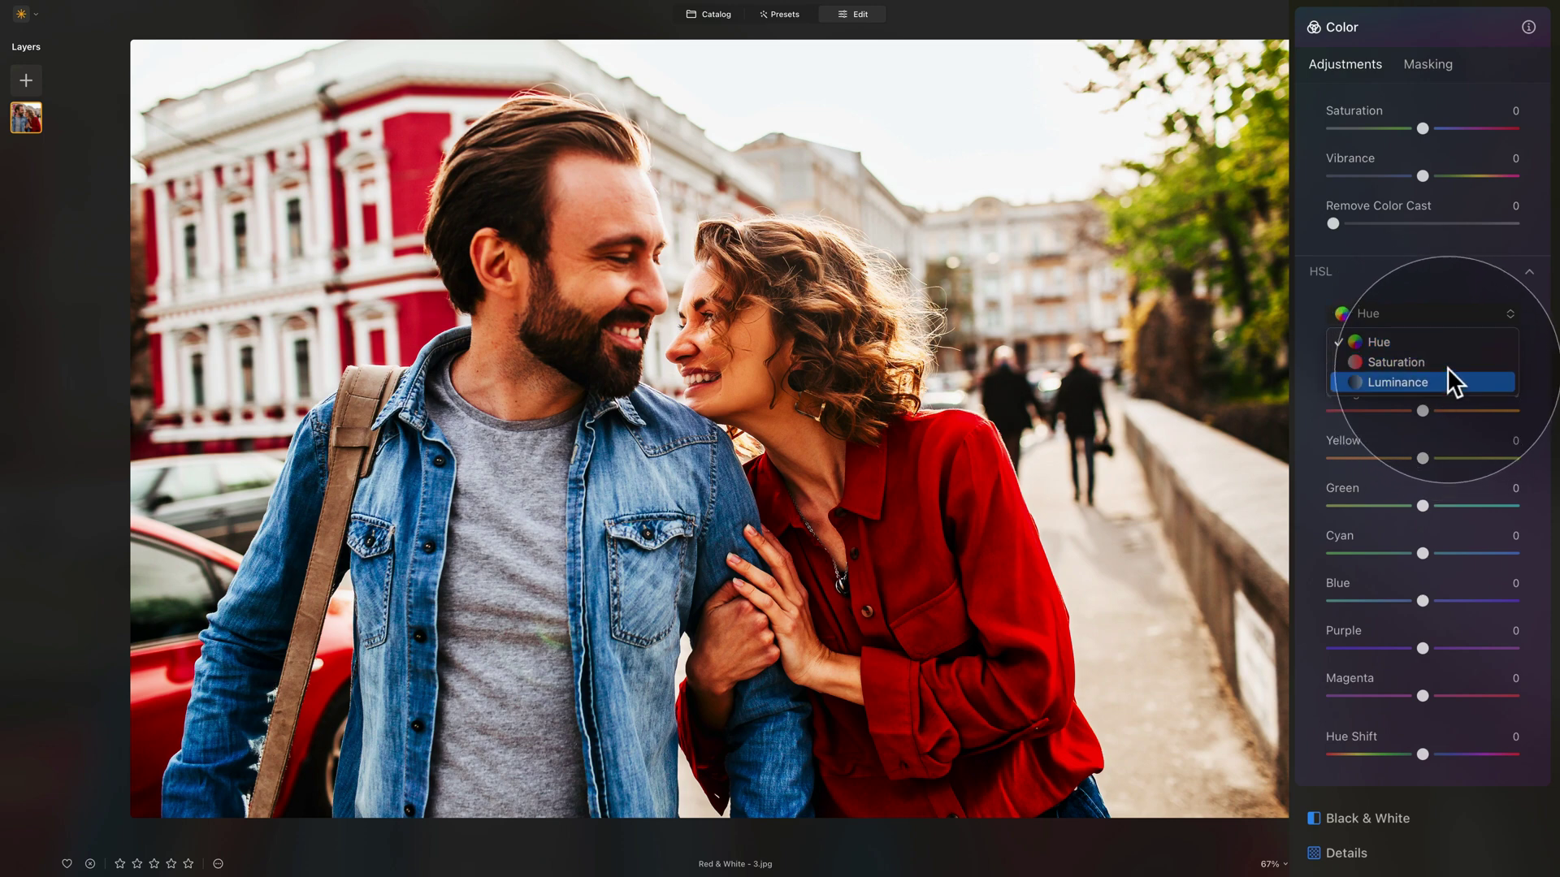
pyautogui.click(1427, 312)
pyautogui.moveTo(1423, 364); pyautogui.dragTo(1535, 362)
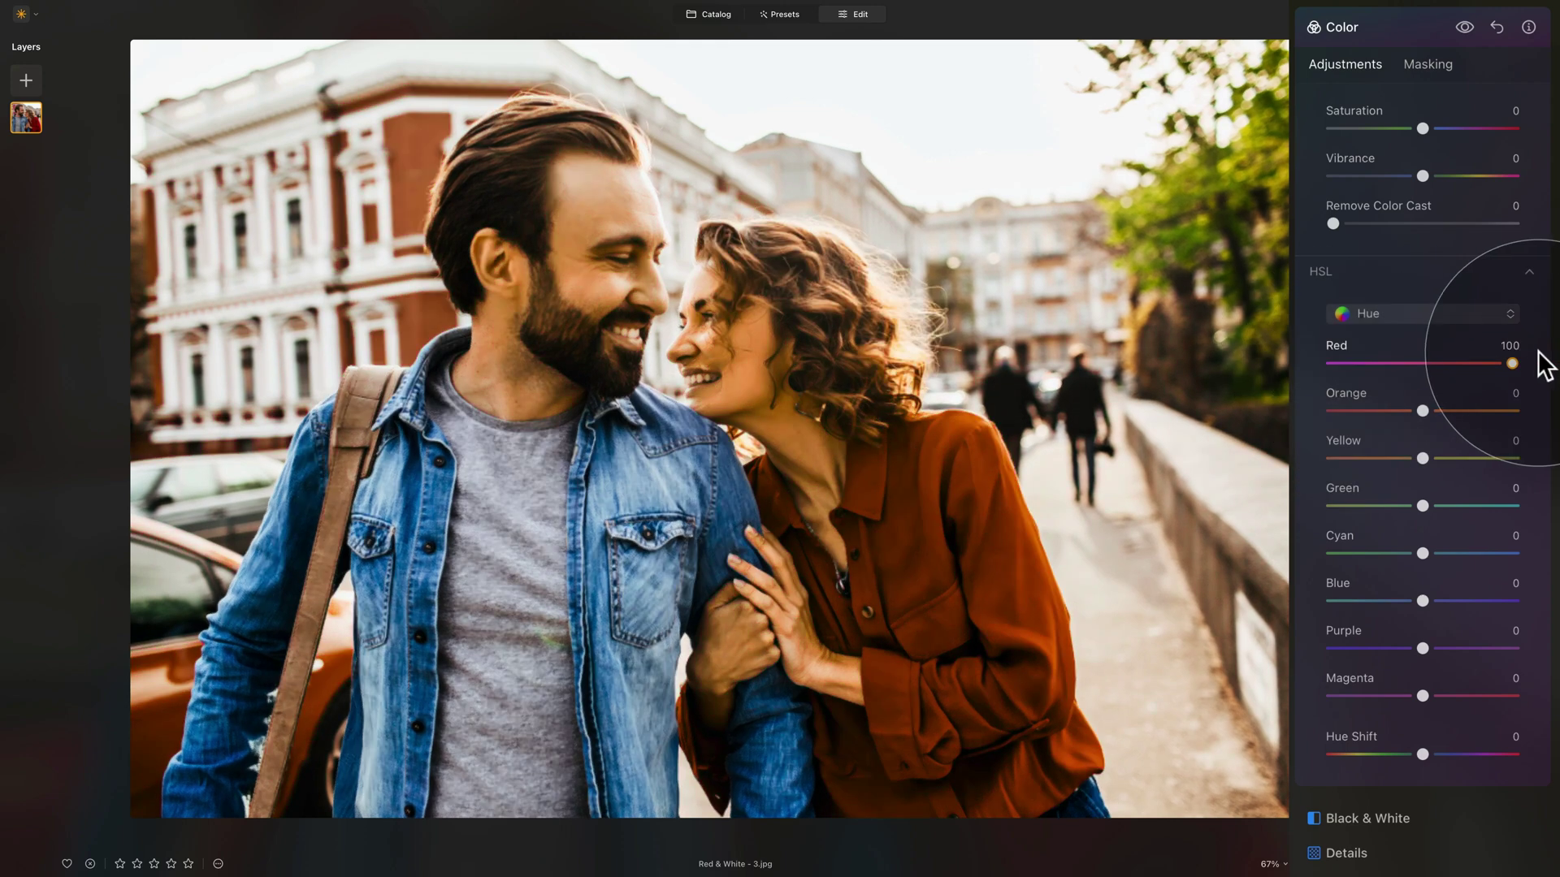
pyautogui.doubleClick(1335, 345)
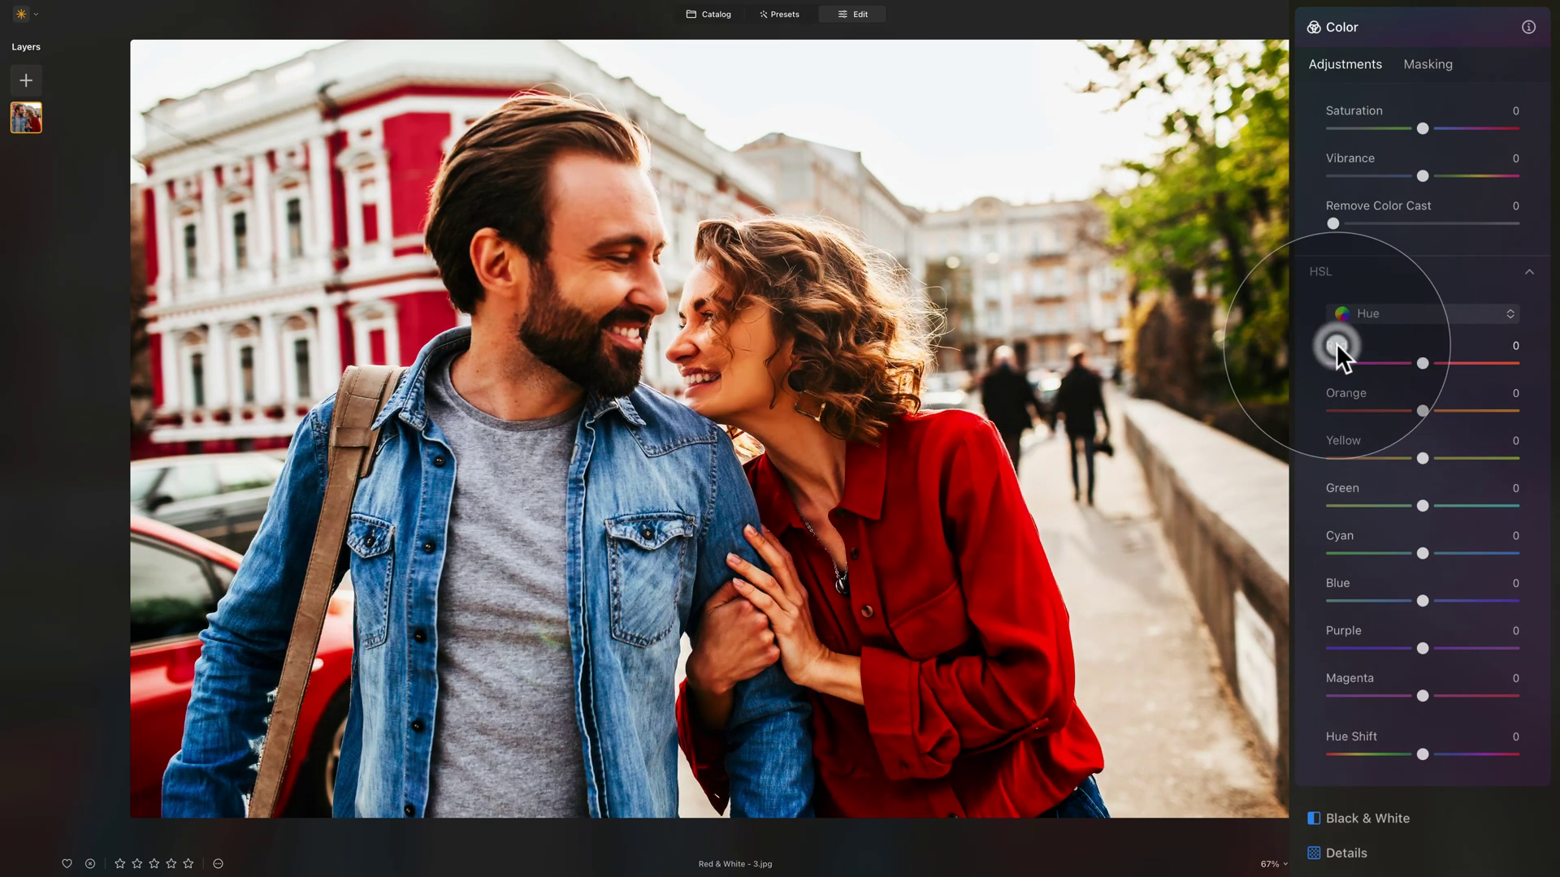
# - Try a Red saturation of -100 in the HSL adjustments, and reset it
pyautogui.click(1381, 313)
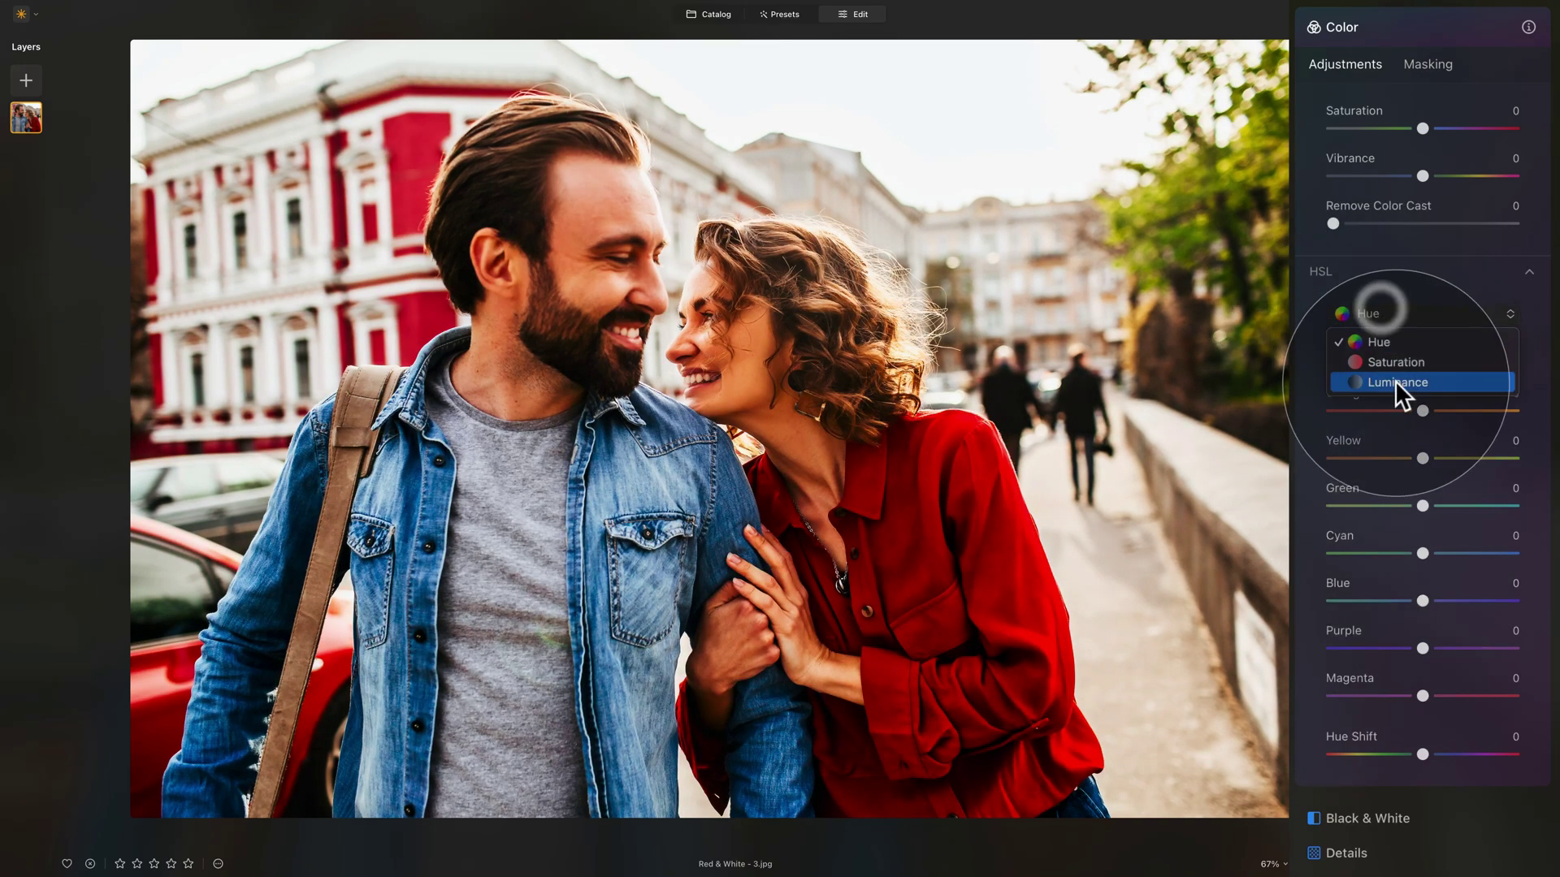
pyautogui.click(1403, 362)
pyautogui.moveTo(1421, 363); pyautogui.dragTo(1311, 362)
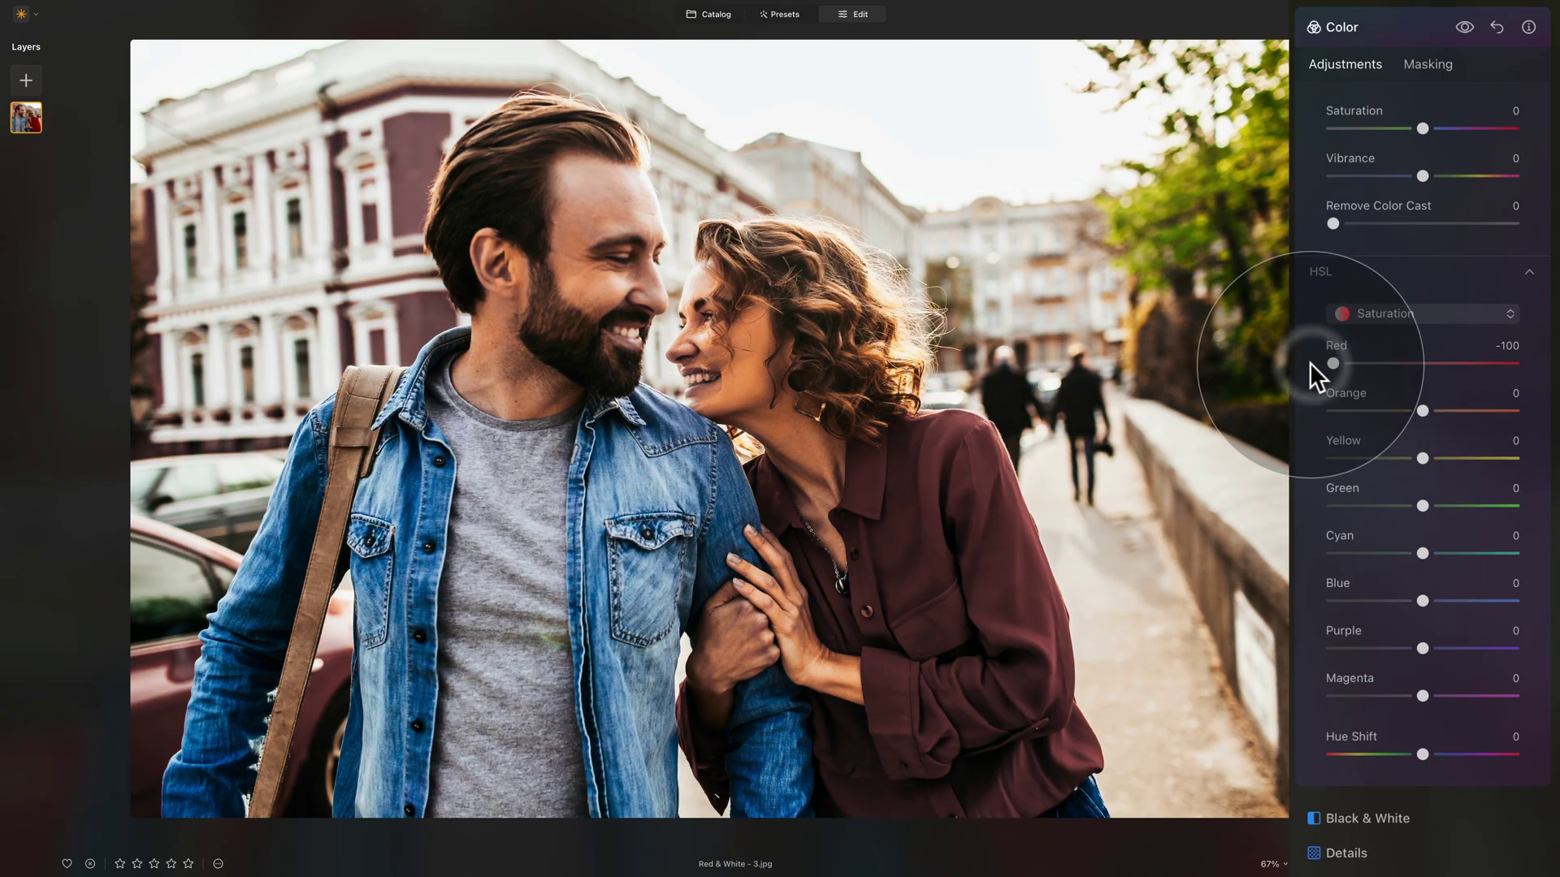
pyautogui.doubleClick(1335, 347)
# - Try a Red luminance of 30 in the HSL adjustments, and reset it
pyautogui.click(1443, 313)
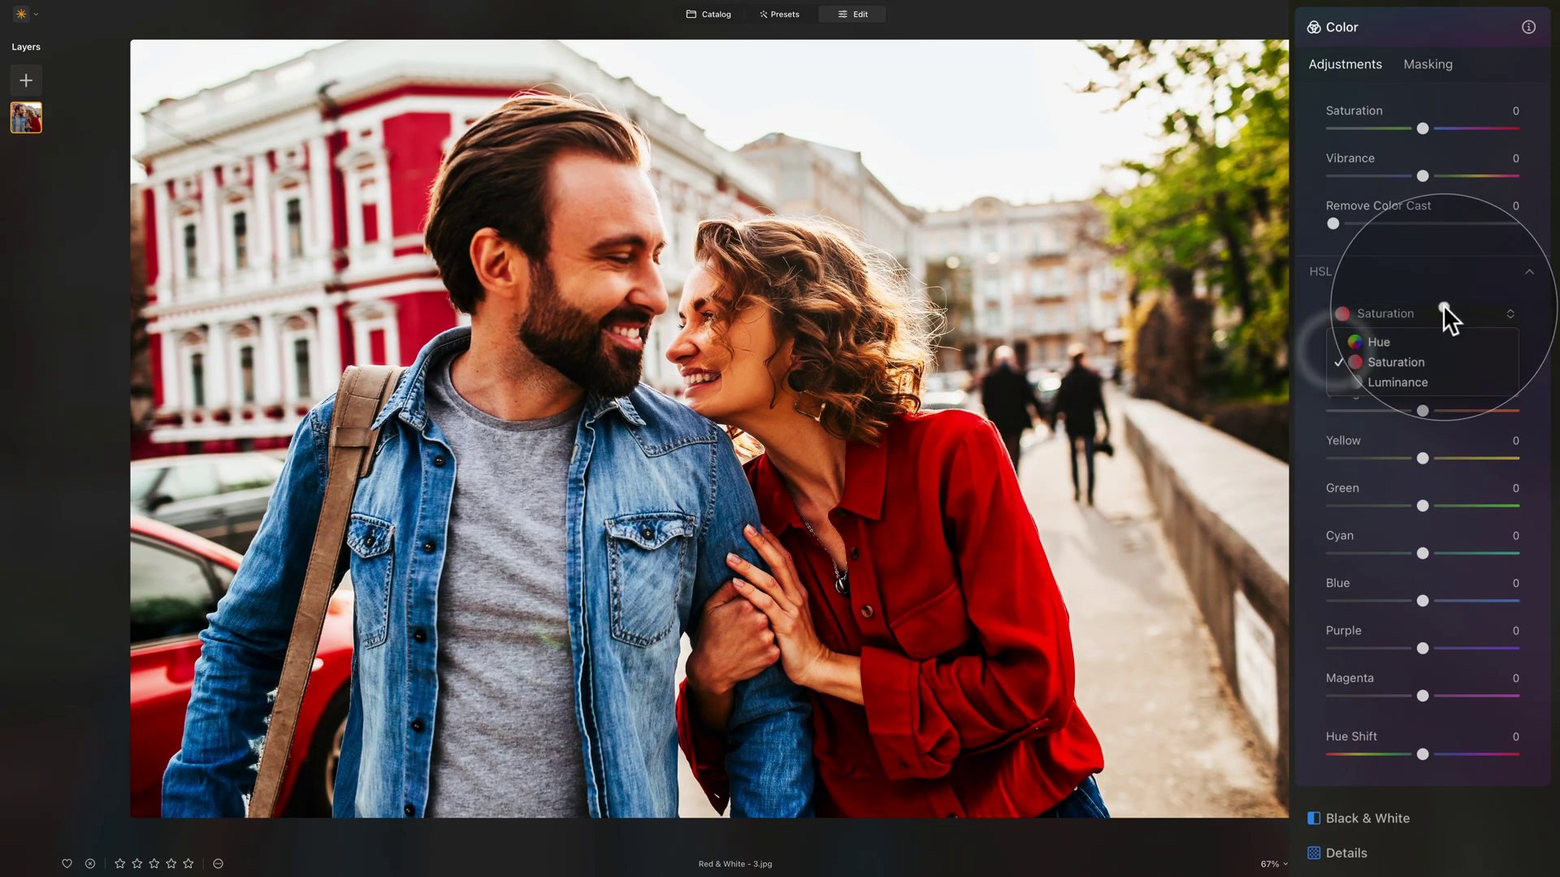
pyautogui.click(1431, 384)
pyautogui.moveTo(1421, 363); pyautogui.dragTo(1452, 365)
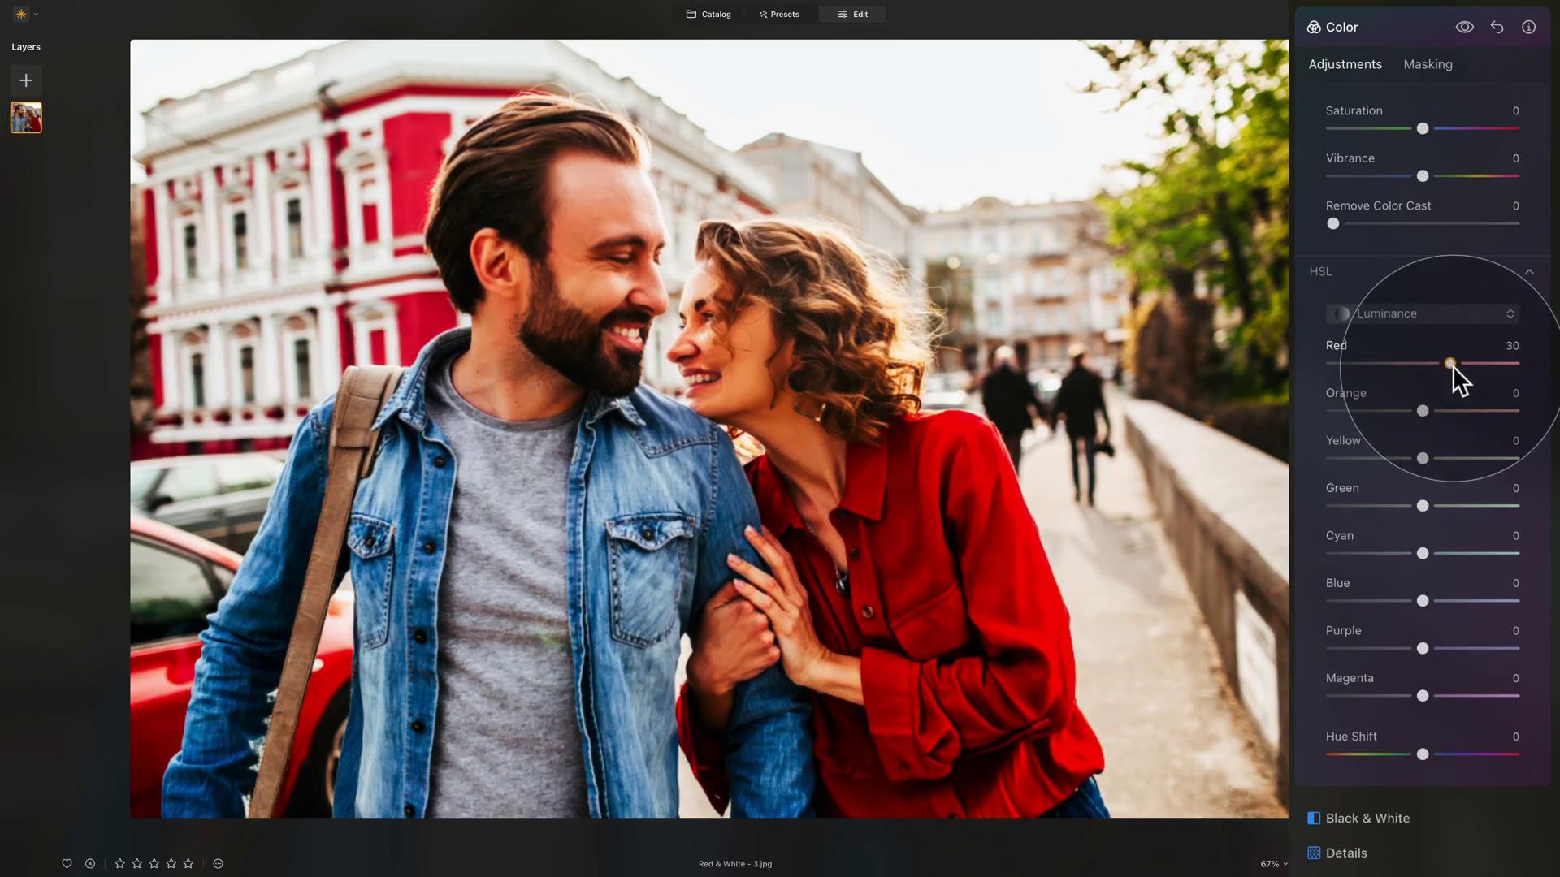
pyautogui.doubleClick(1335, 349)
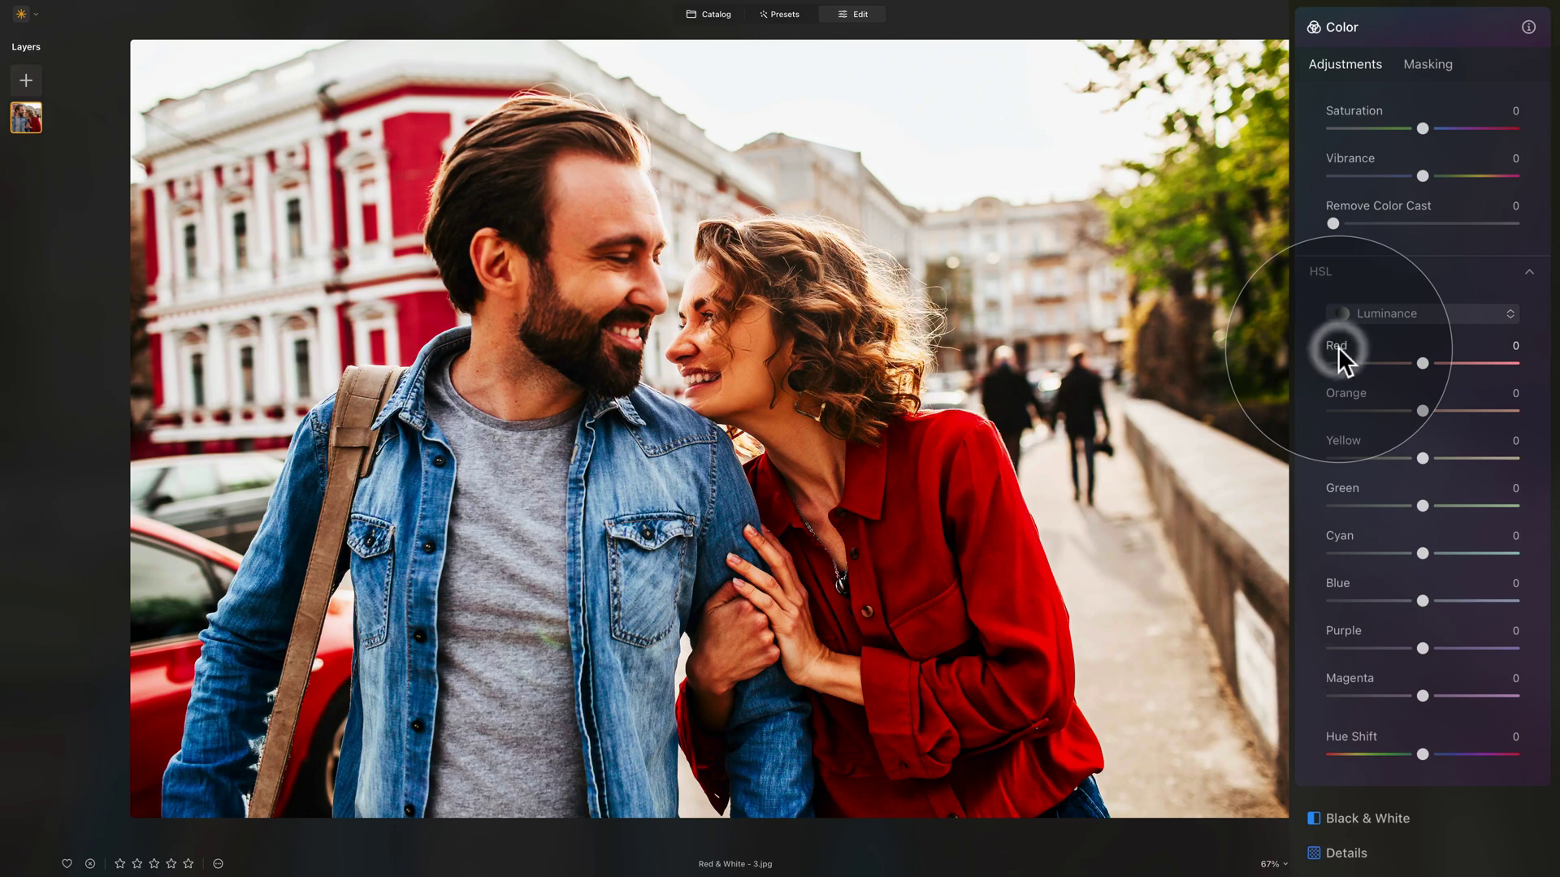
# - Set the HSL Hue values to Red 10, Green 20 and Magenta 15
pyautogui.click(1422, 313)
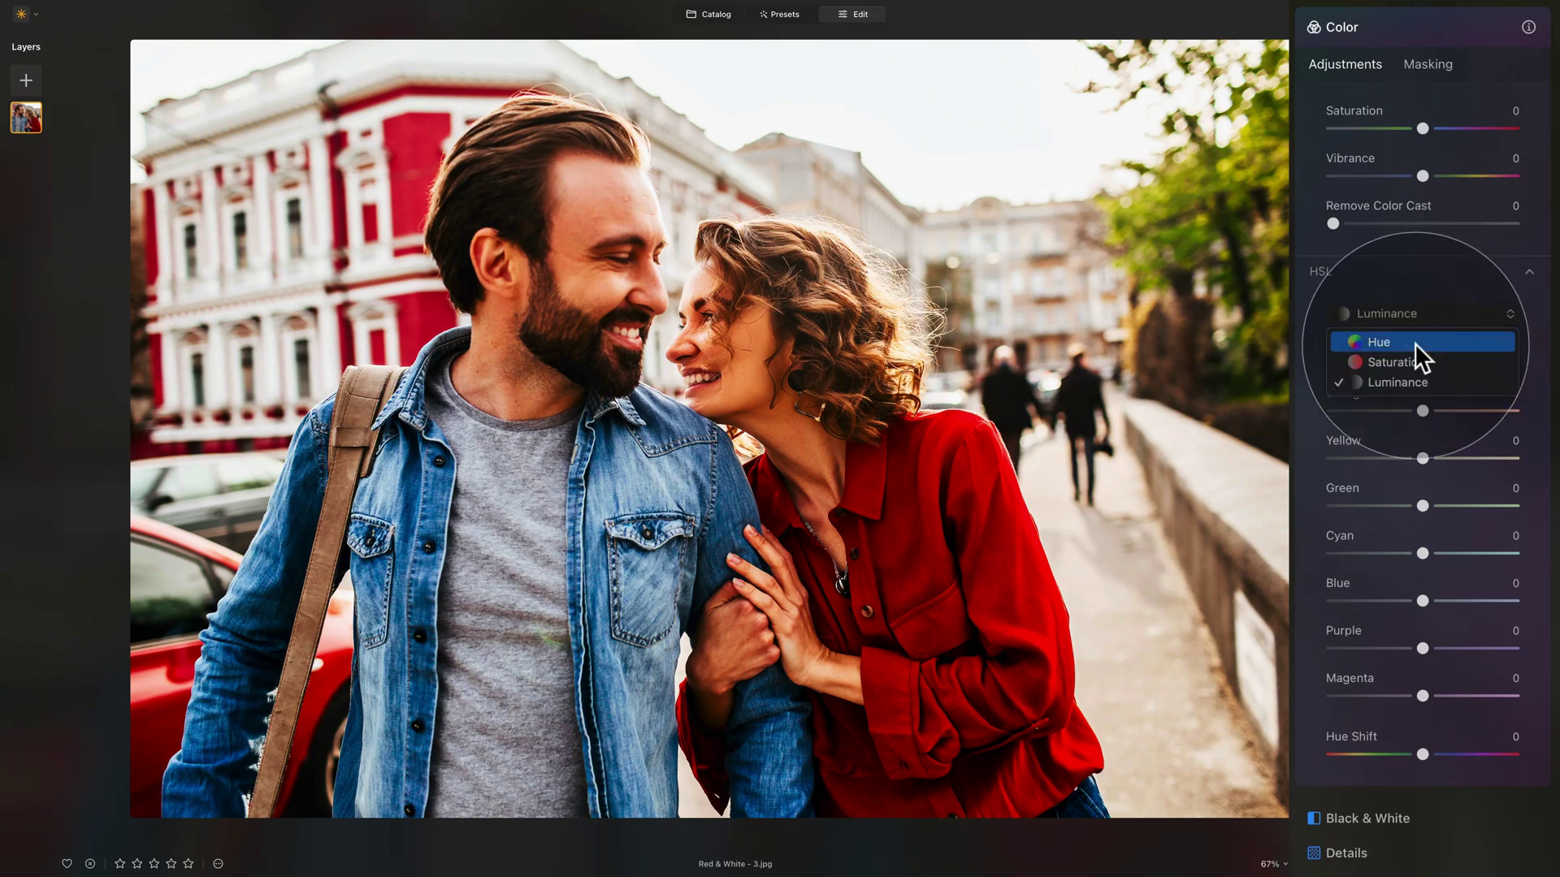
pyautogui.click(1415, 342)
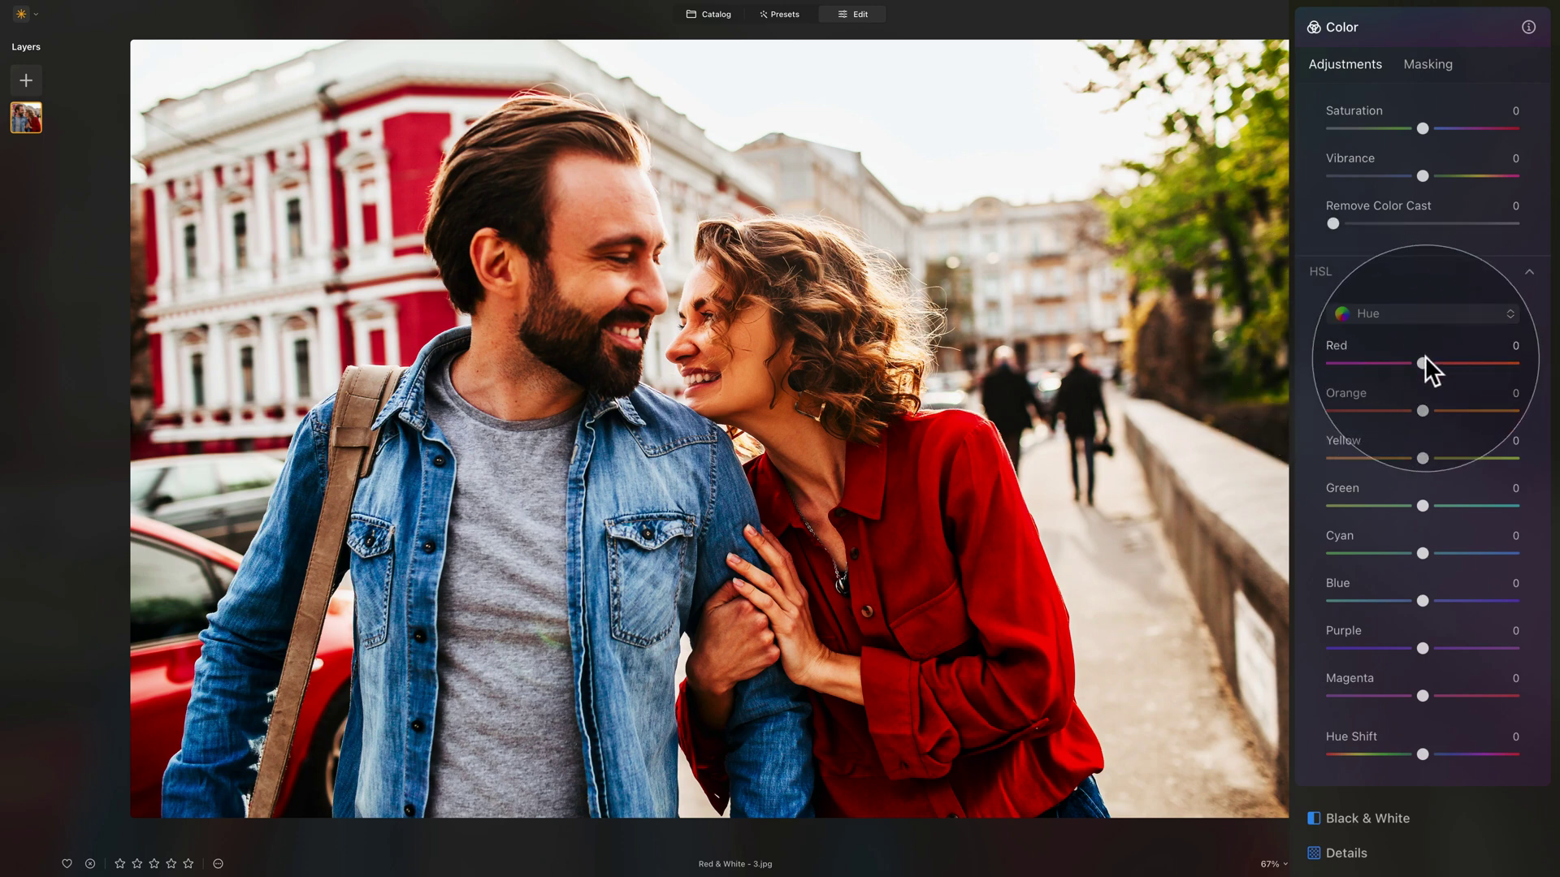
pyautogui.moveTo(1425, 361); pyautogui.dragTo(1431, 364)
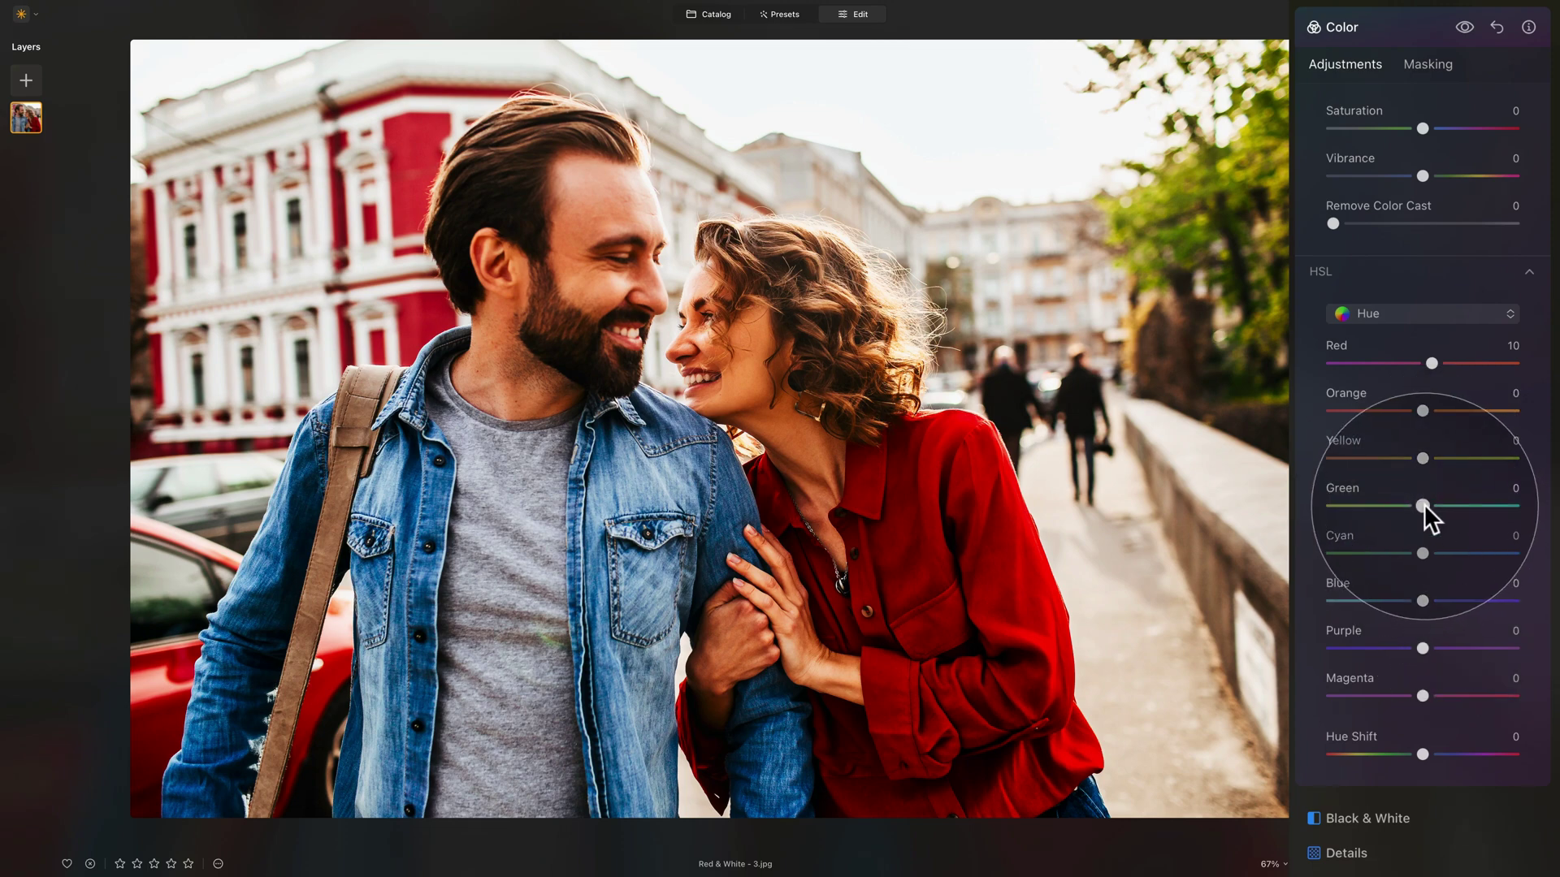
pyautogui.moveTo(1424, 503); pyautogui.dragTo(1446, 504)
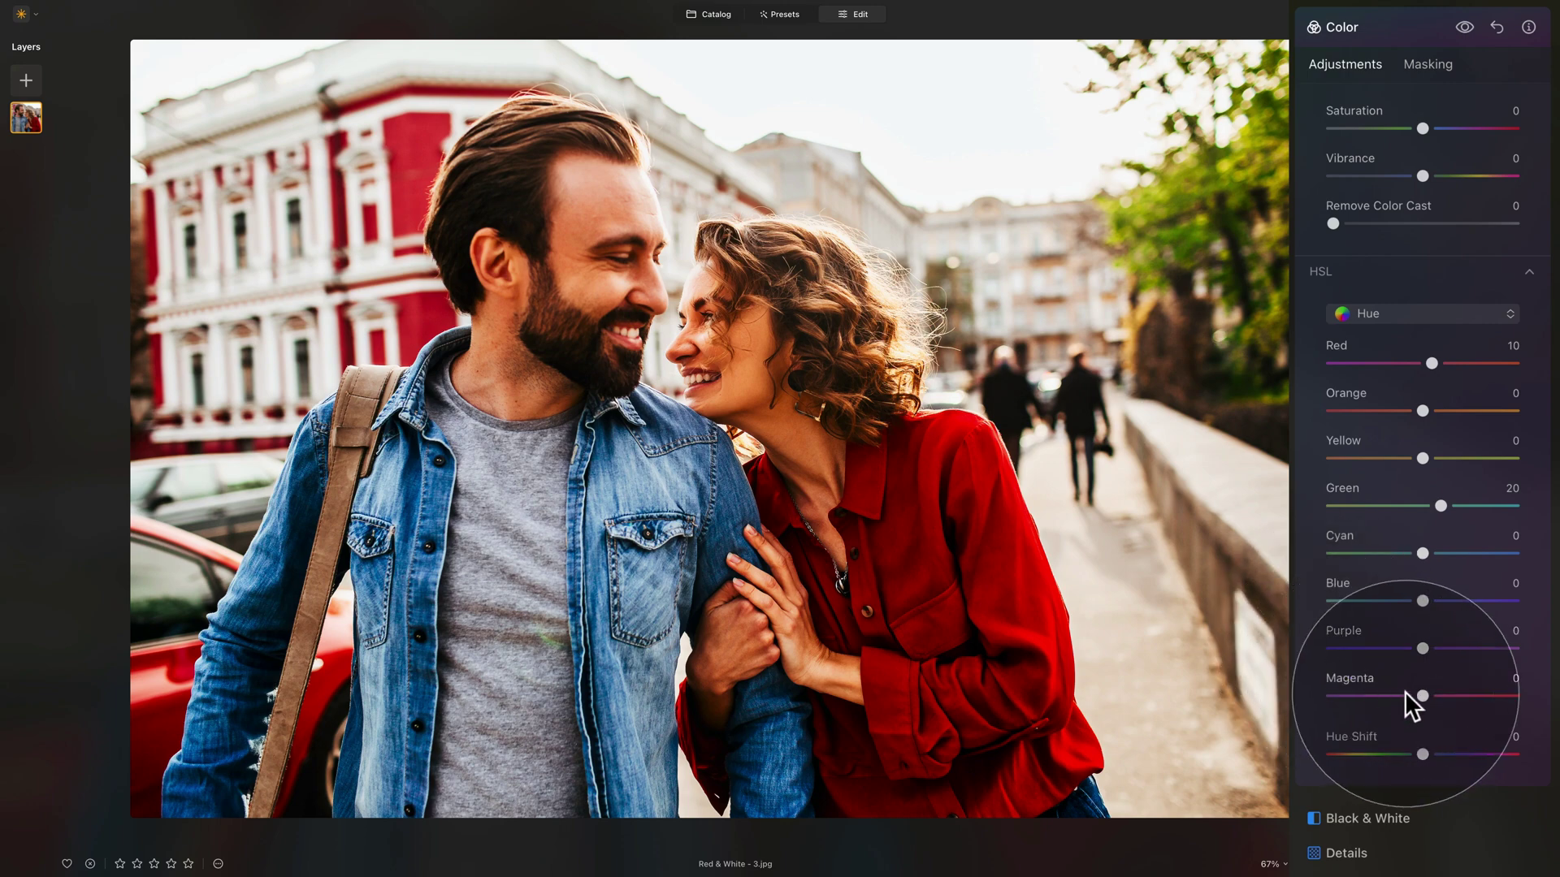
pyautogui.moveTo(1425, 693); pyautogui.dragTo(1435, 699)
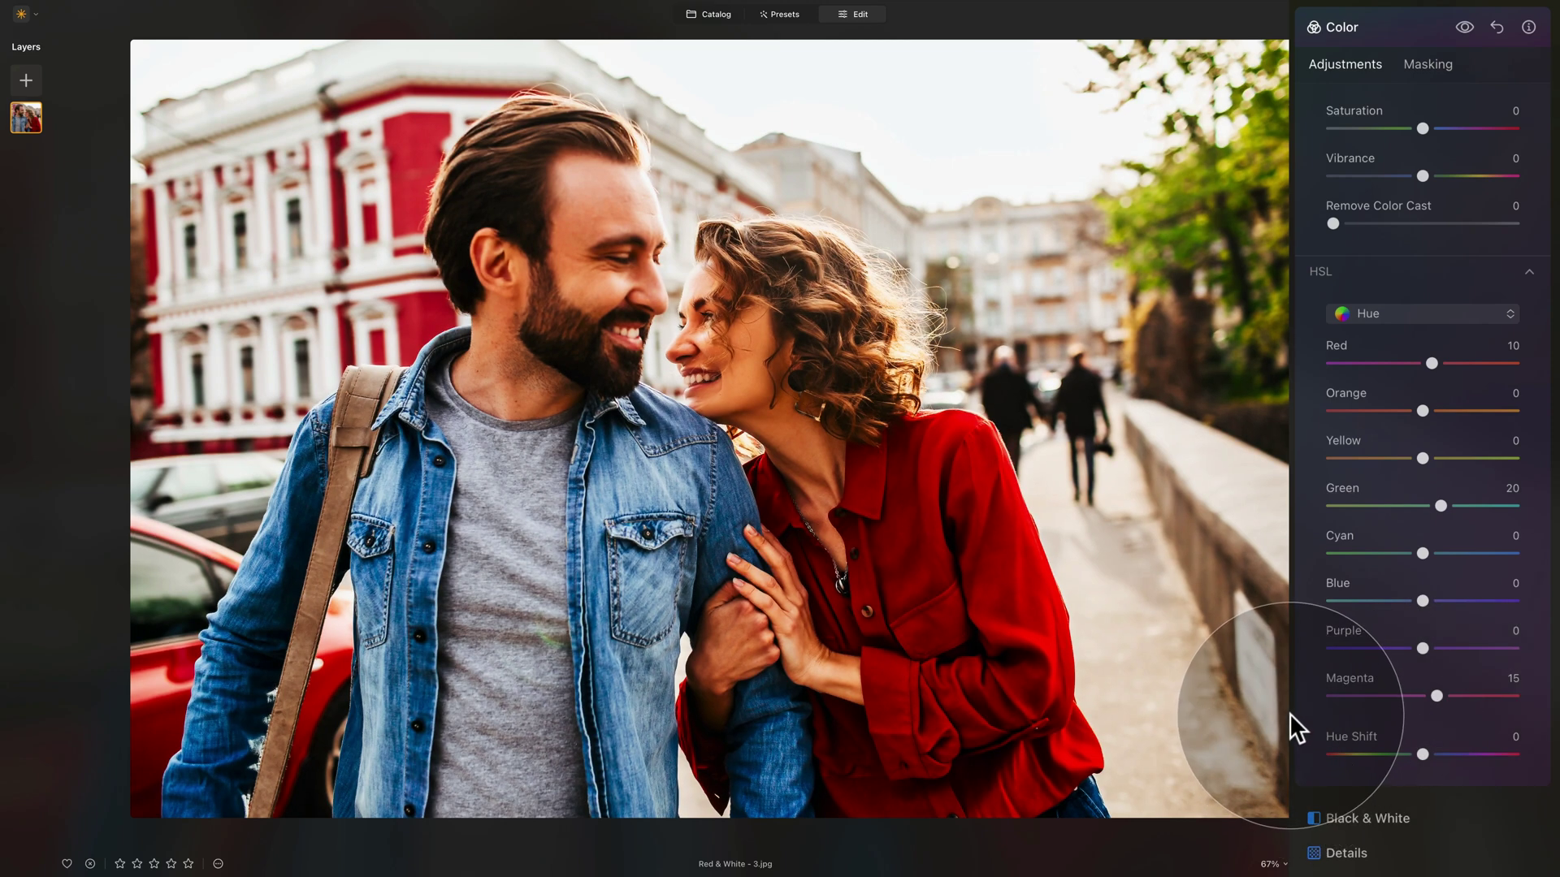
# - Set the HSL Saturation values to Red -10, Orange -5, Green -30, Cyan -15, Purple -10 and Magenta -20
pyautogui.click(1391, 318)
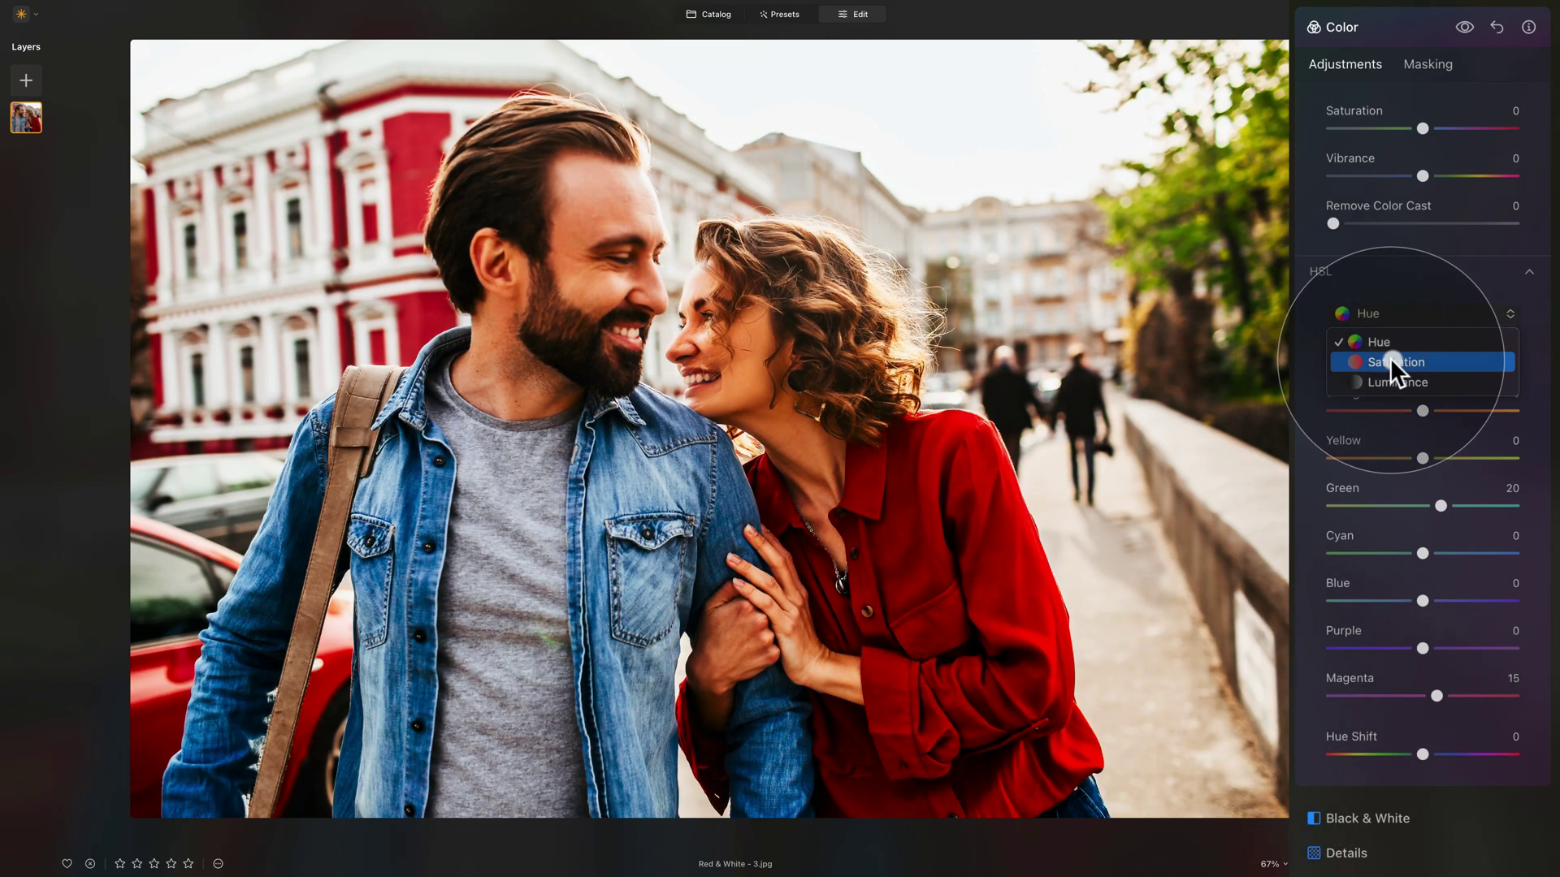
pyautogui.click(1391, 359)
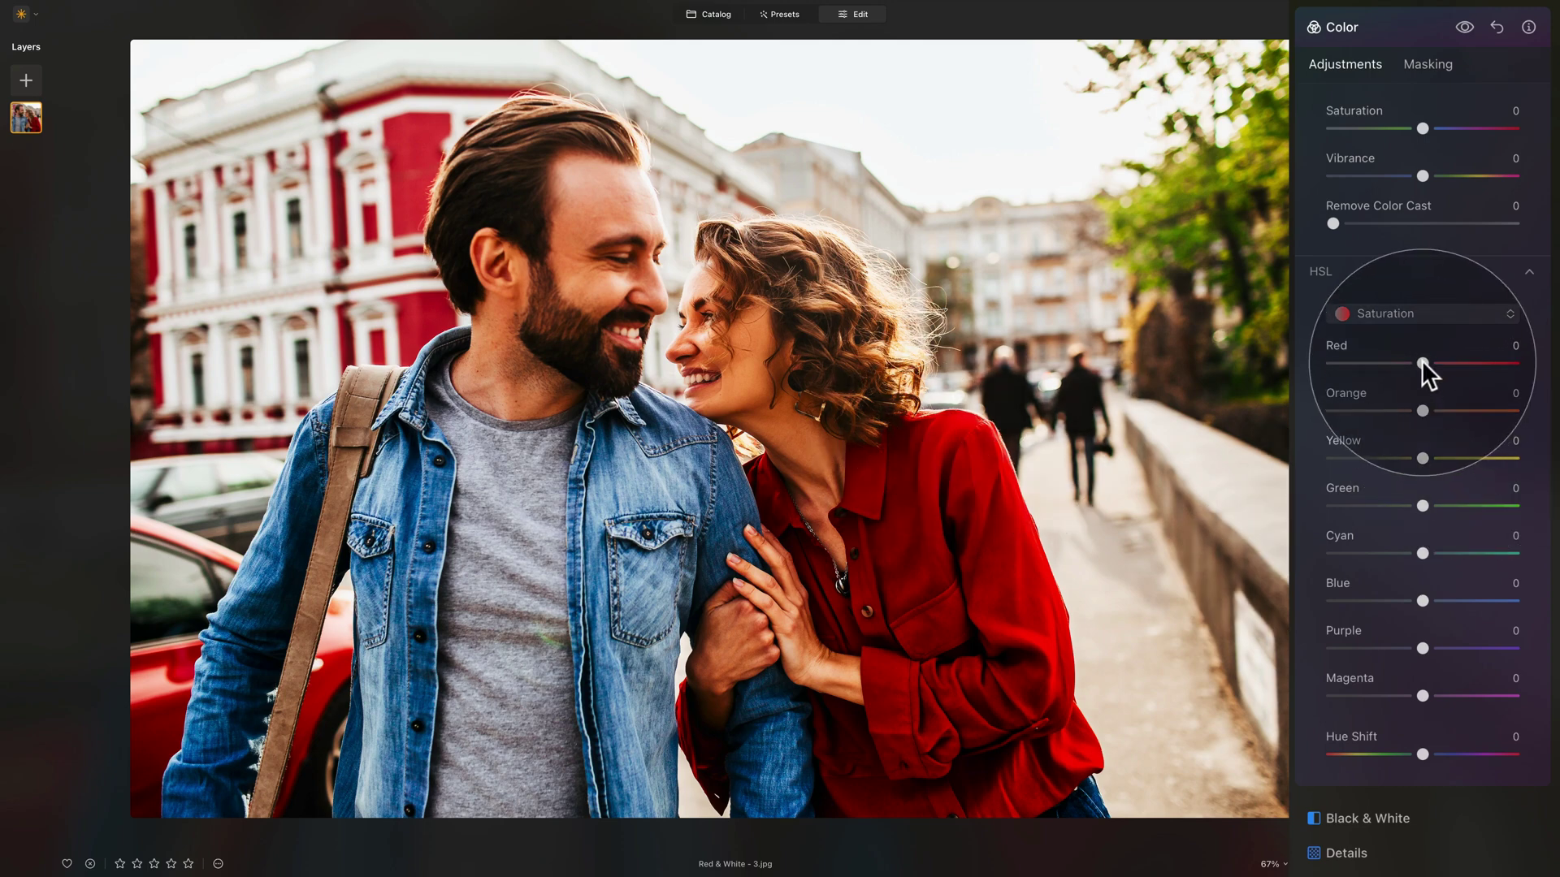
pyautogui.moveTo(1422, 362); pyautogui.dragTo(1415, 411)
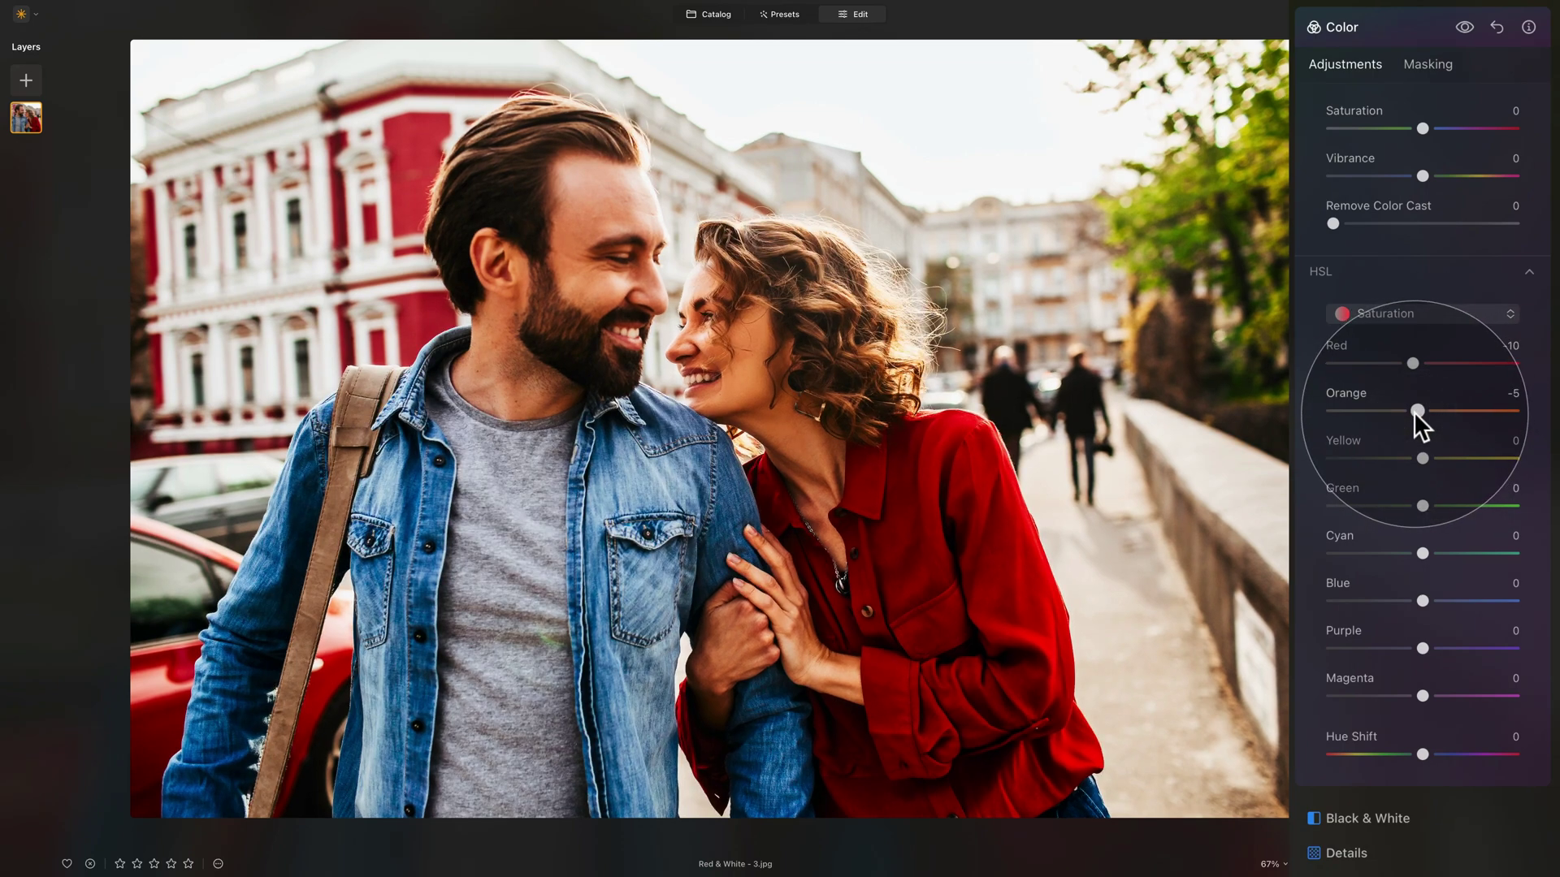
pyautogui.moveTo(1422, 505); pyautogui.dragTo(1412, 556)
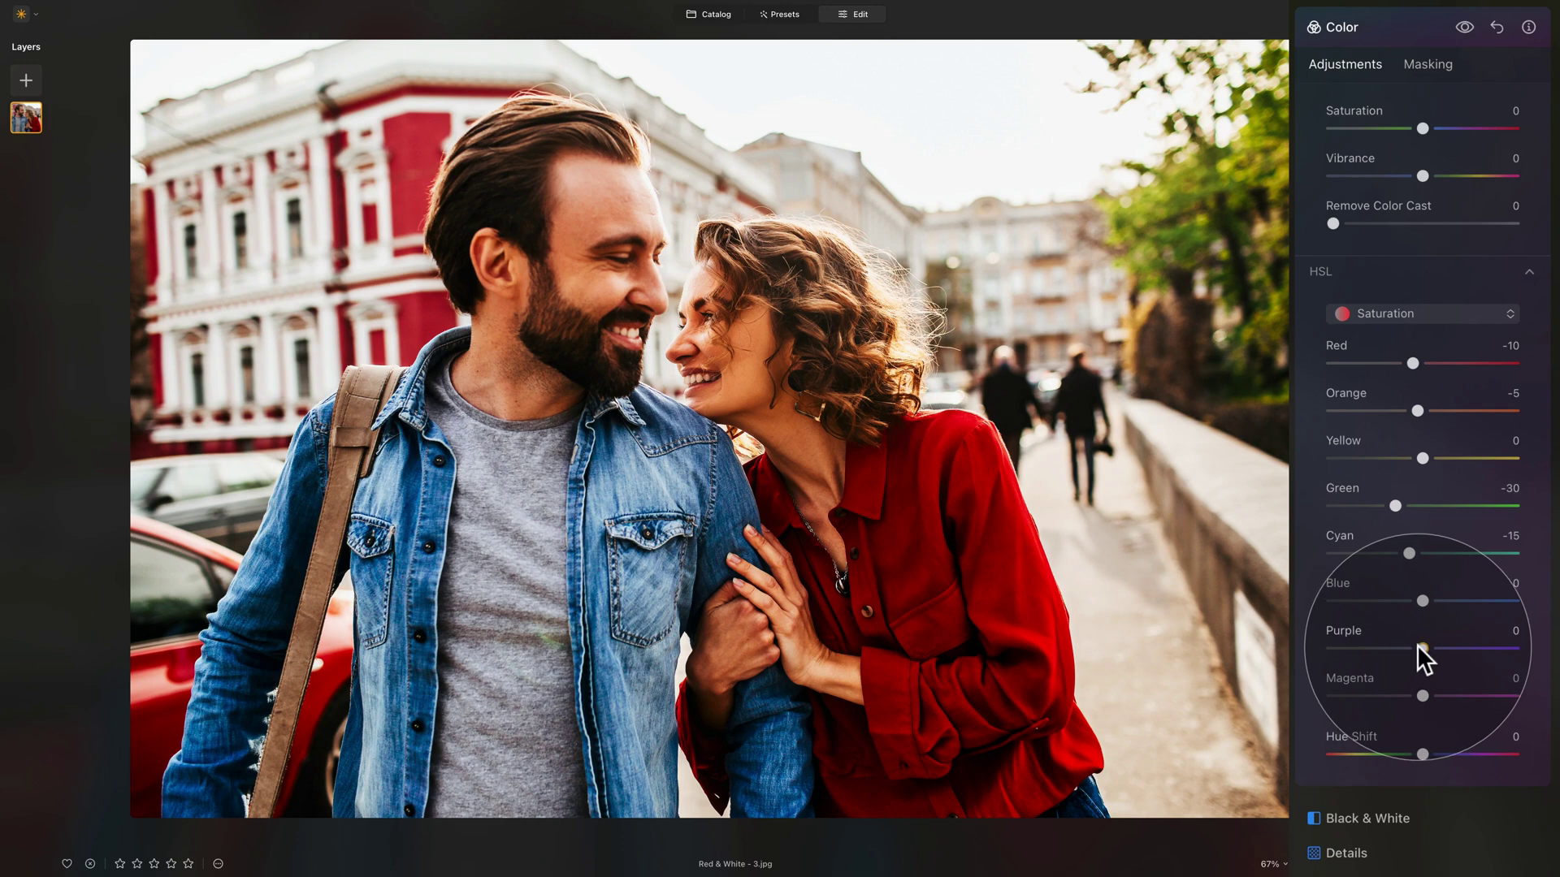
pyautogui.moveTo(1421, 648); pyautogui.dragTo(1403, 696)
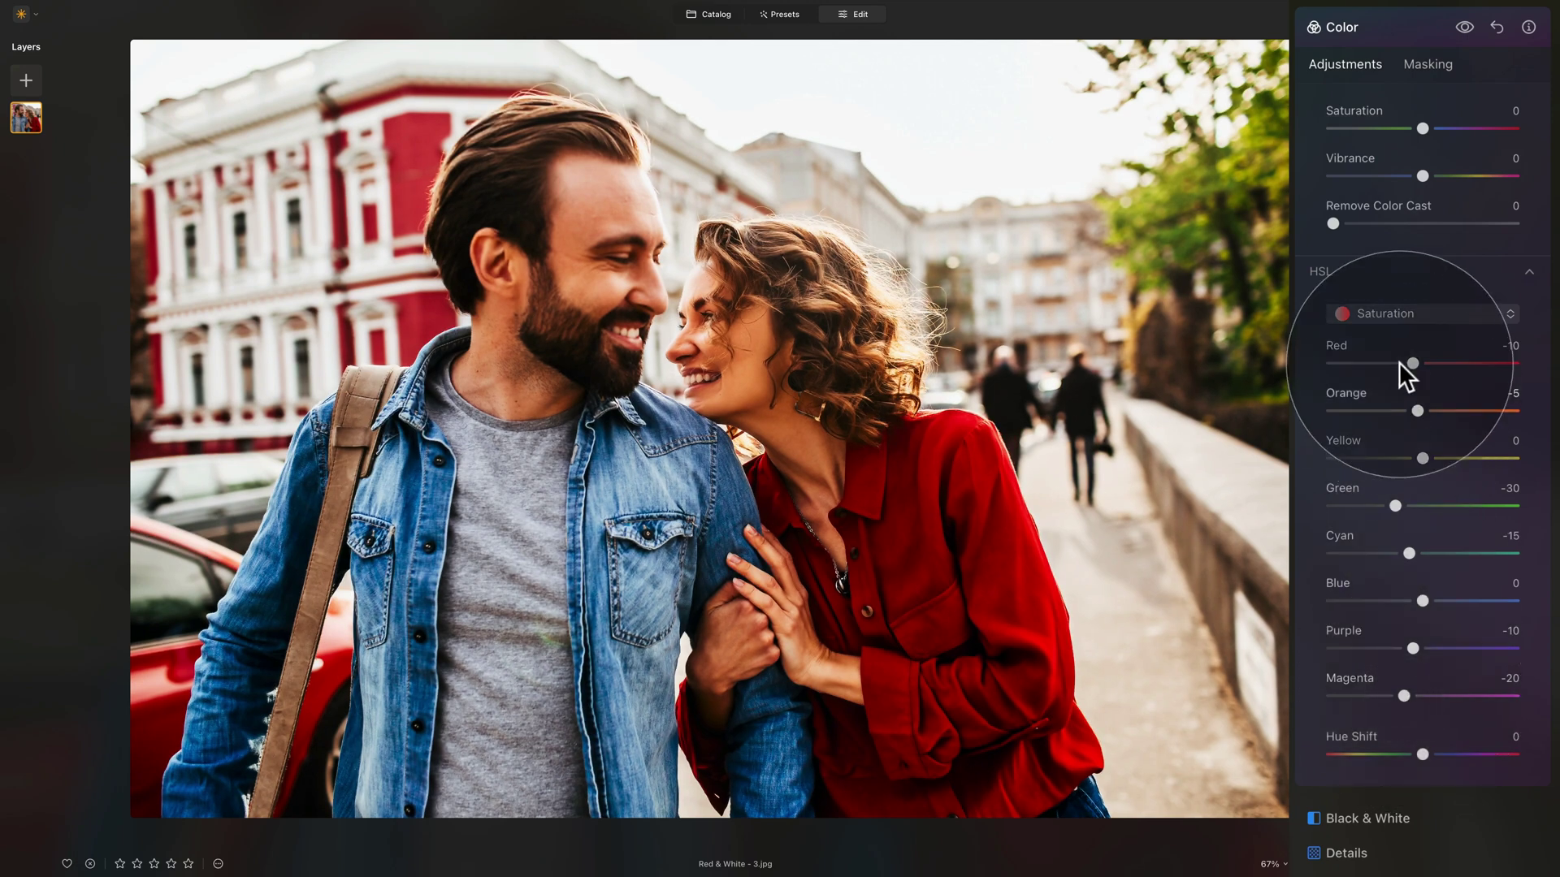
# - Set the HSL Luminance values to Red -20, Green -15, Blue -10, Purple -10 and Magenta -25, and close the Color tool
pyautogui.click(1403, 312)
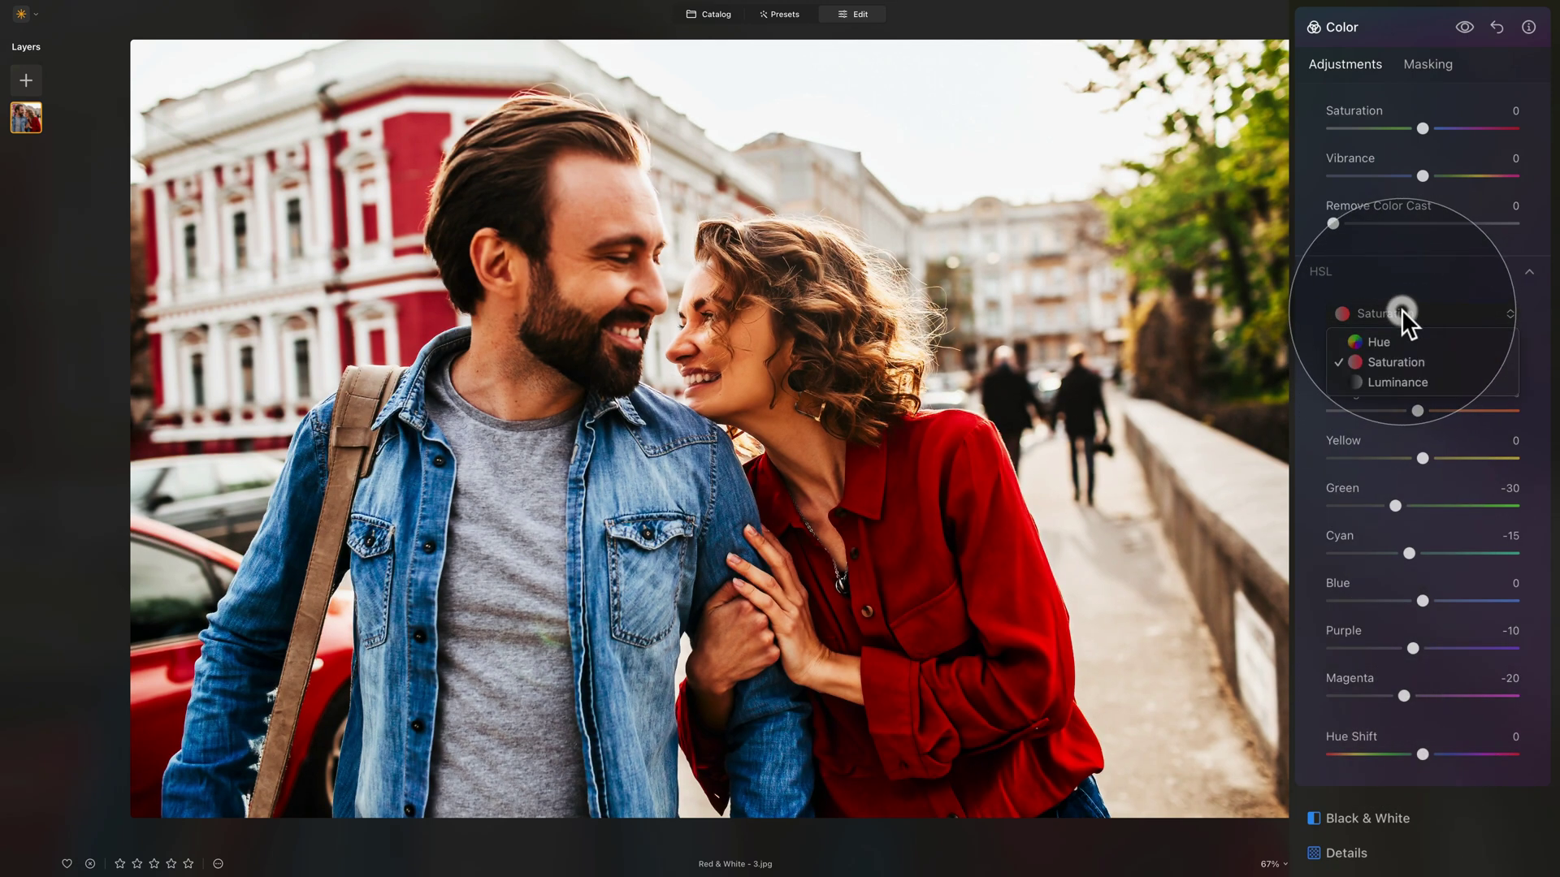
pyautogui.click(1400, 383)
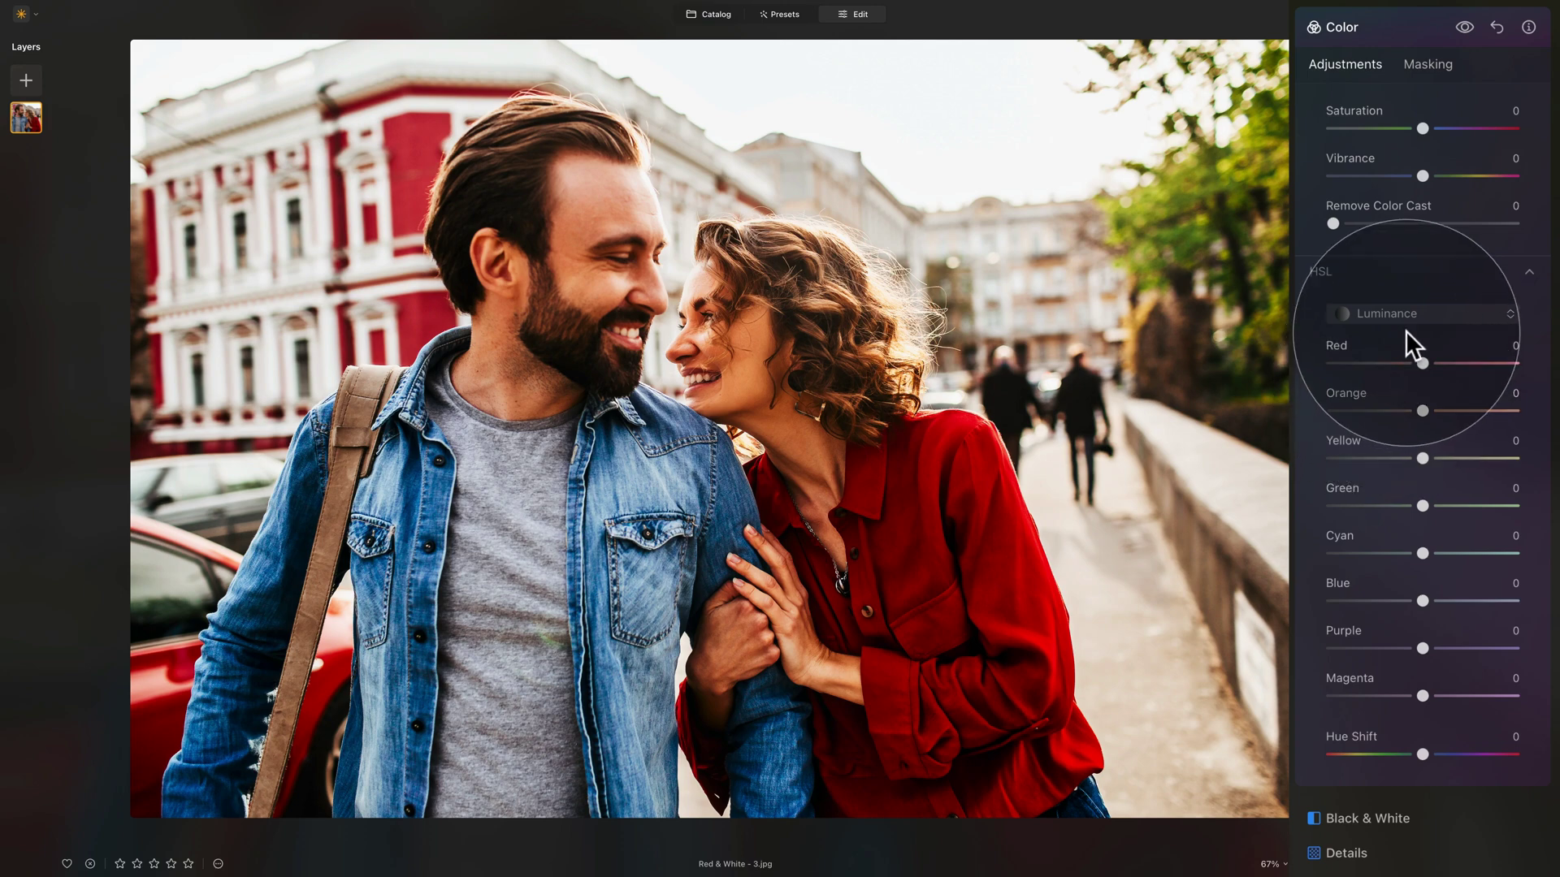
pyautogui.moveTo(1420, 365); pyautogui.dragTo(1401, 357)
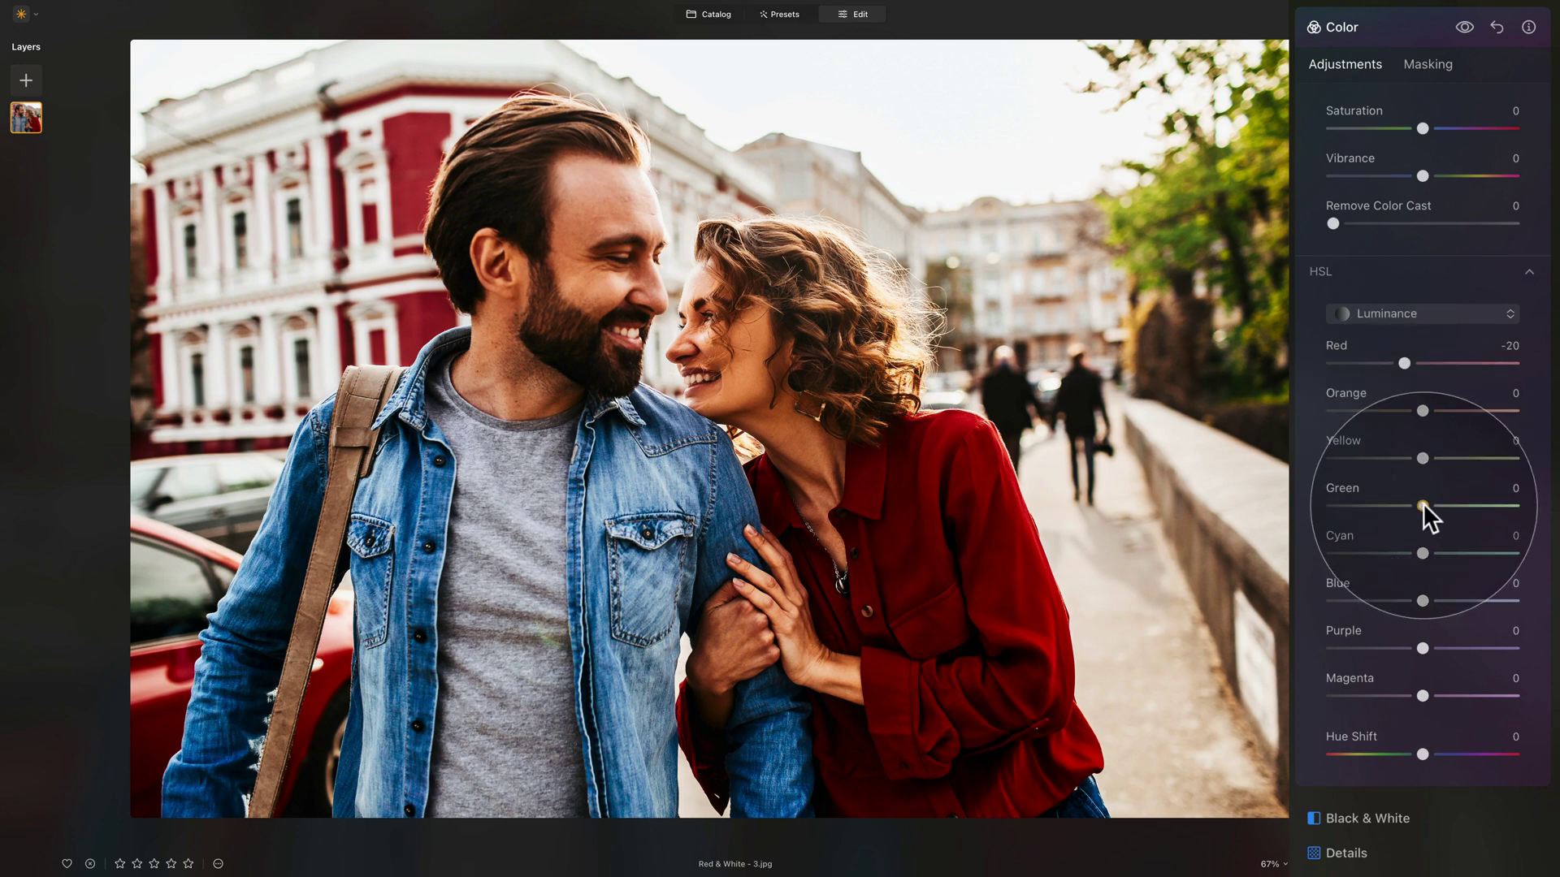
pyautogui.moveTo(1423, 504)
pyautogui.mouseDown()
pyautogui.moveTo(1395, 505)
pyautogui.moveTo(1410, 505)
pyautogui.mouseUp()
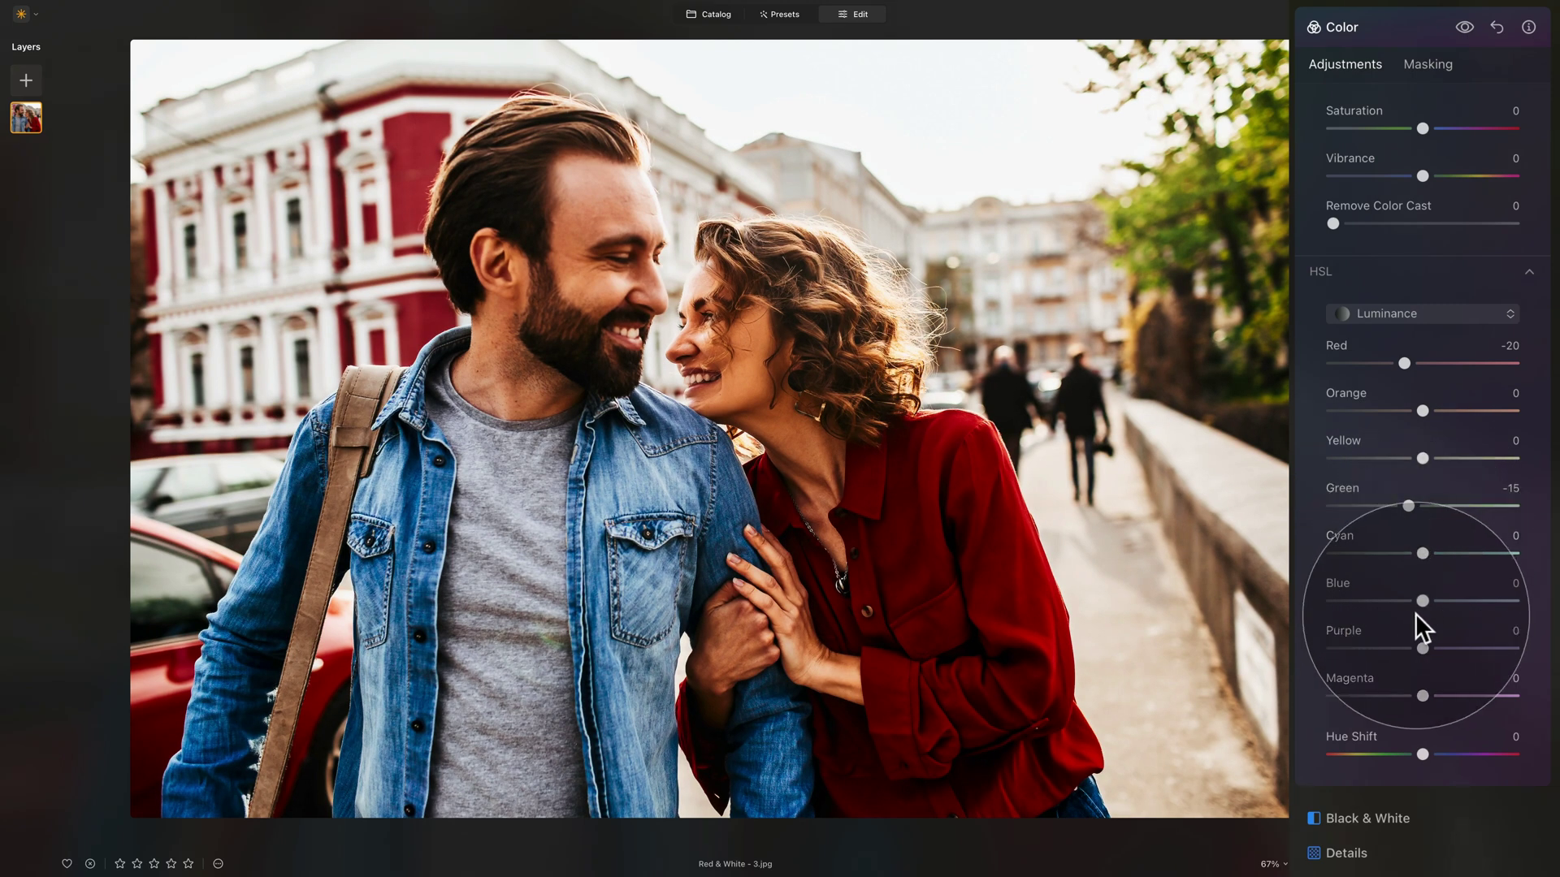
pyautogui.moveTo(1422, 600); pyautogui.dragTo(1399, 601)
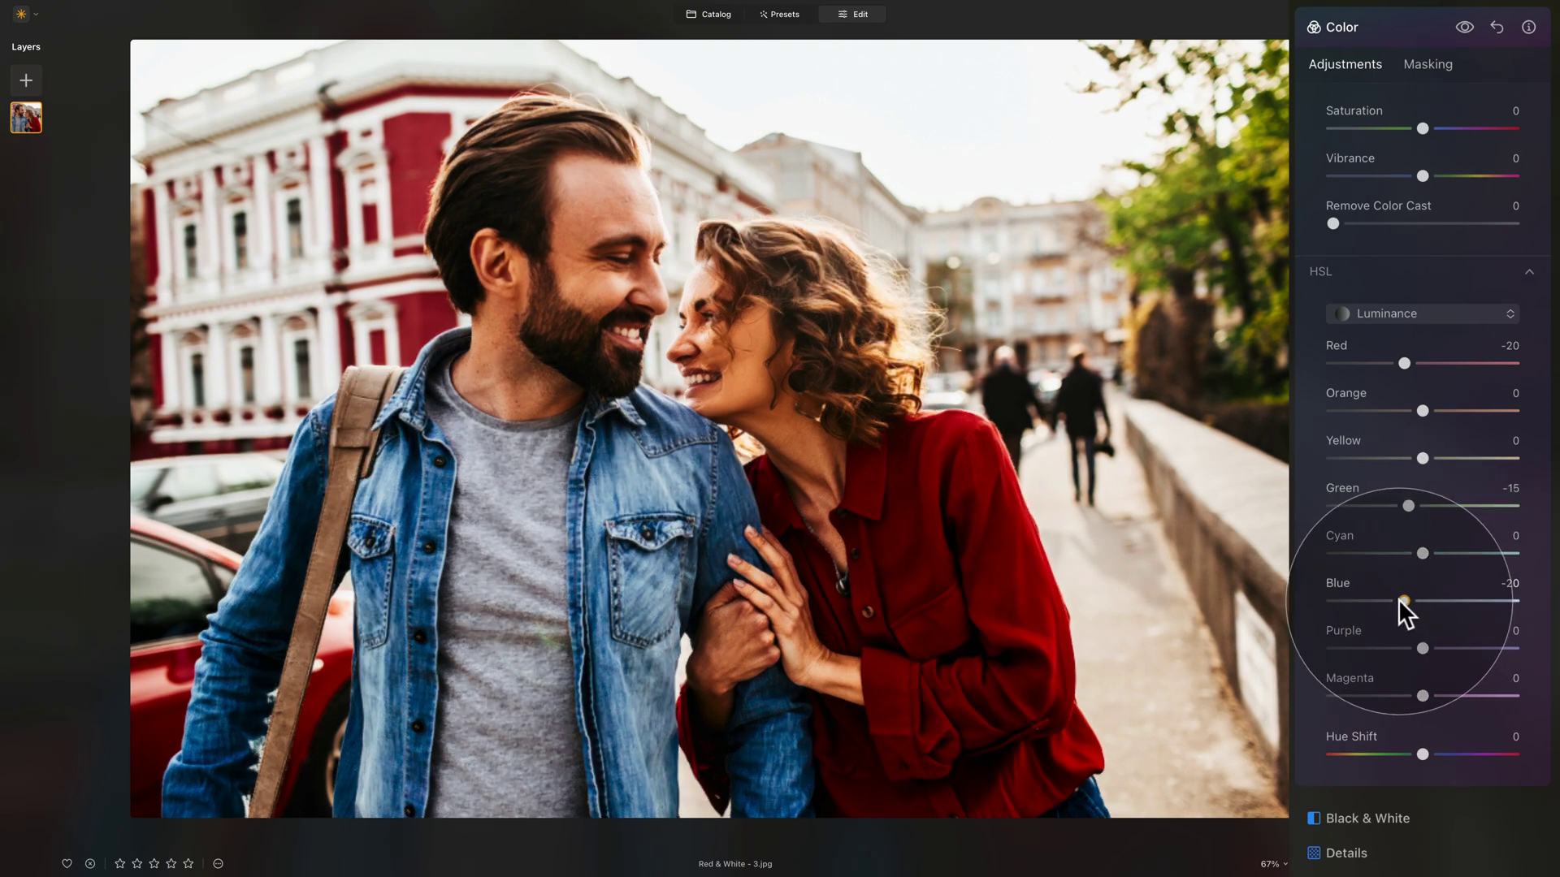
pyautogui.moveTo(1410, 601); pyautogui.dragTo(1412, 648)
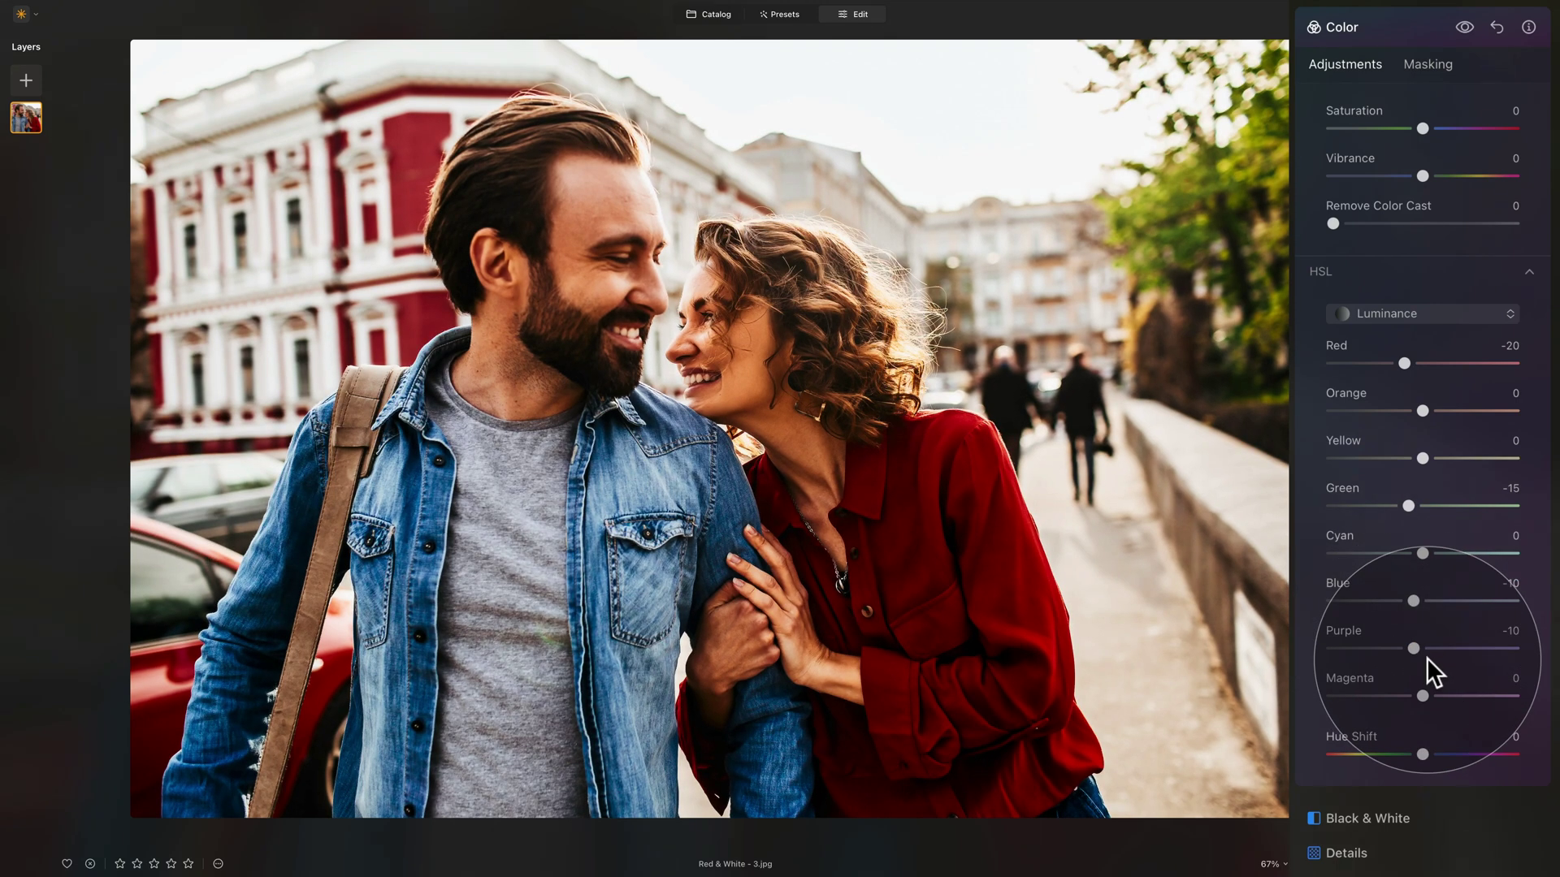
pyautogui.moveTo(1423, 696)
pyautogui.mouseDown()
pyautogui.moveTo(1371, 695)
pyautogui.moveTo(1395, 695)
pyautogui.mouseUp()
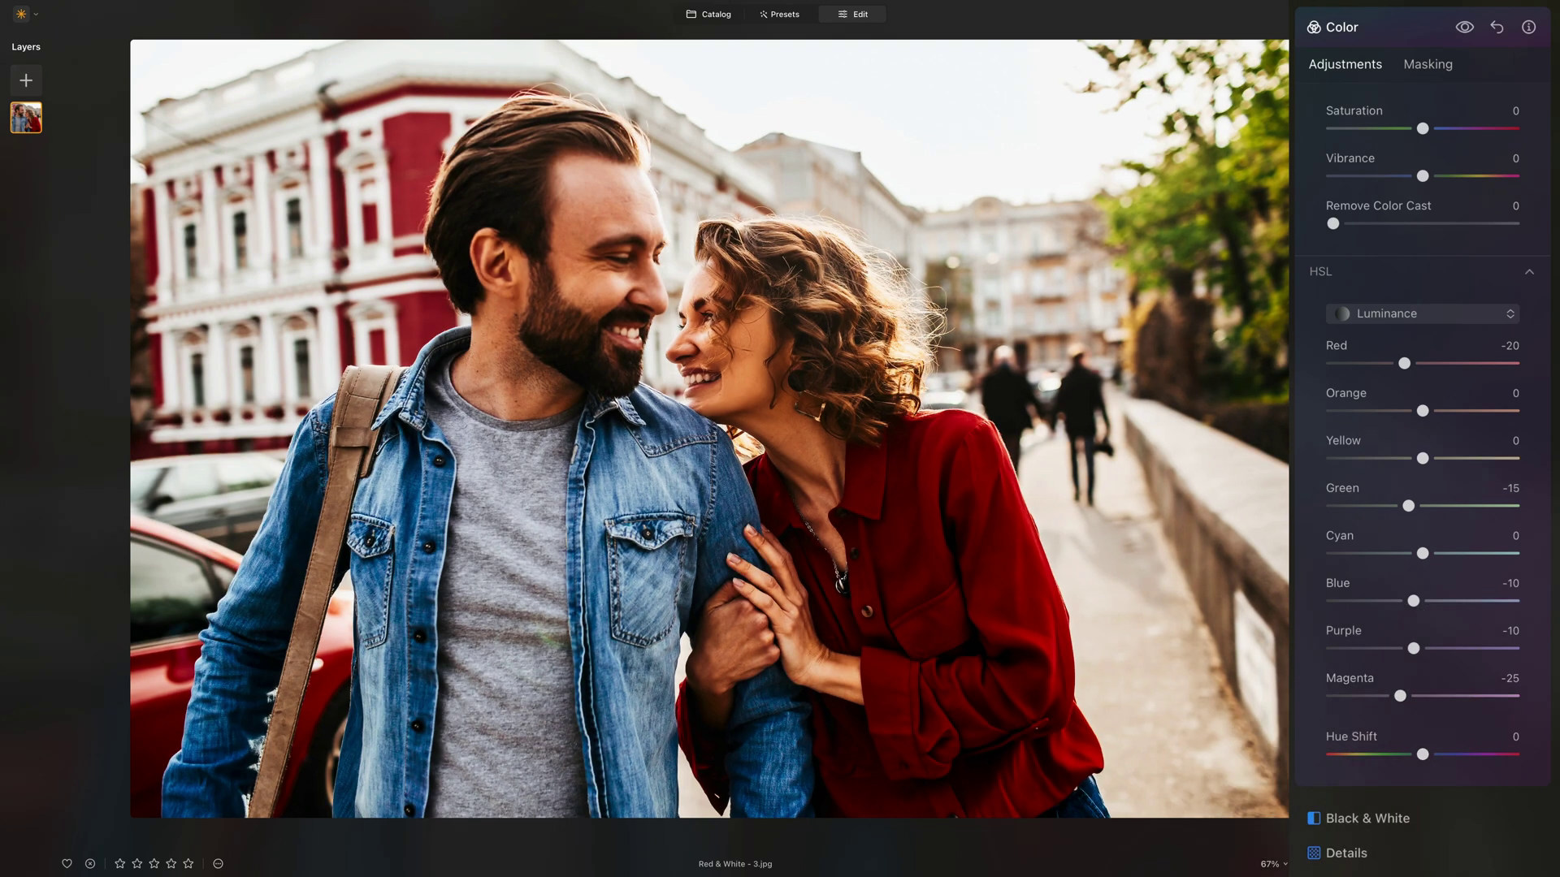
pyautogui.click(1386, 25)
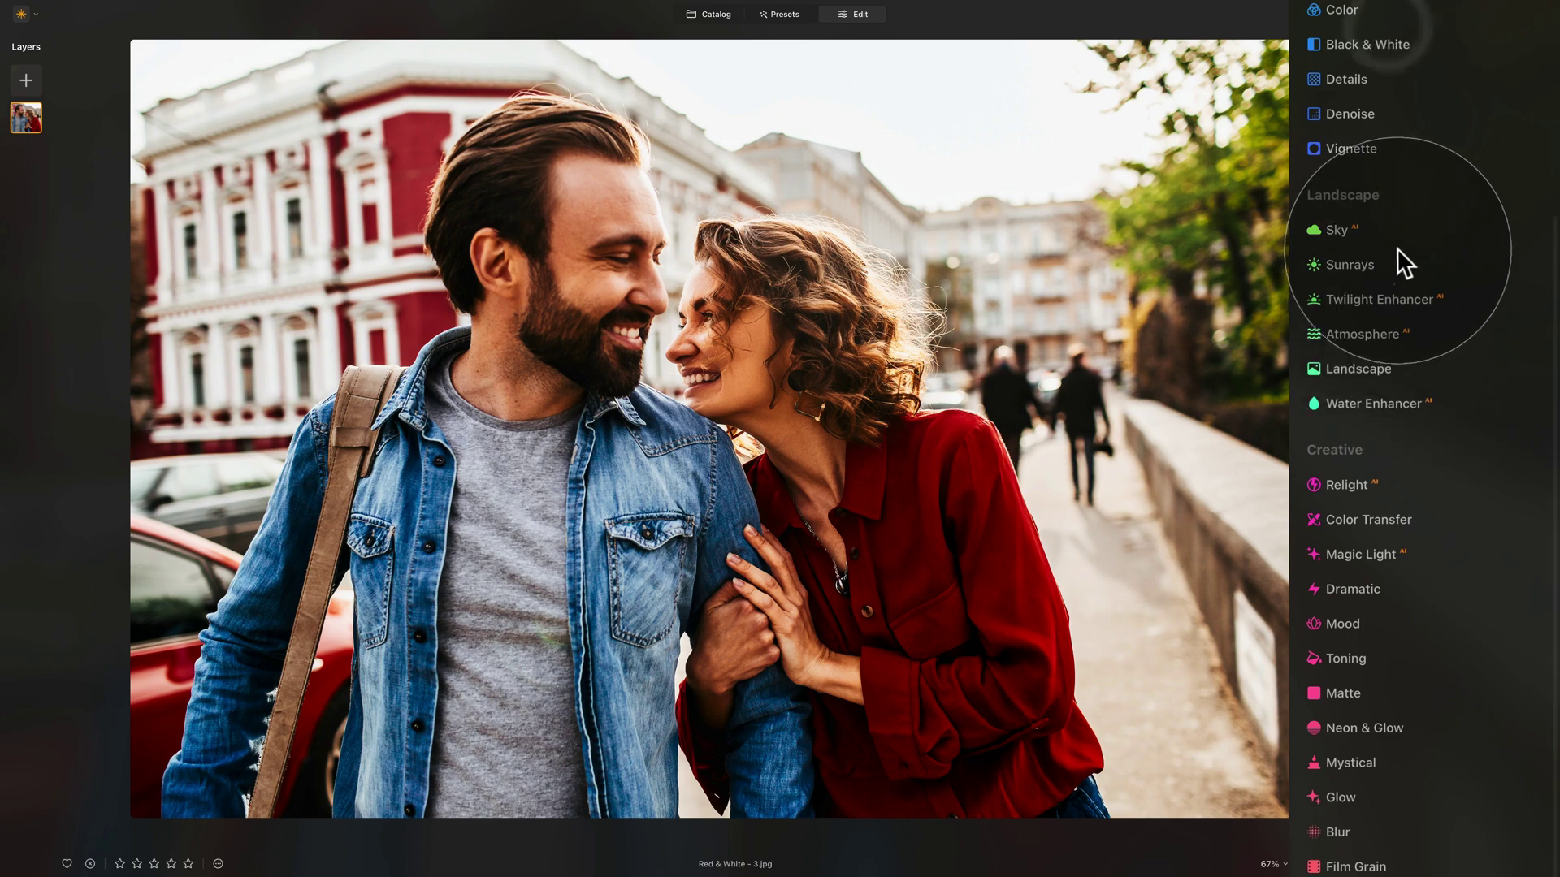
# - Open the Structure tool, try Amount values of 100 and -59, and reset the amount
pyautogui.scroll(5, 1398, 249)
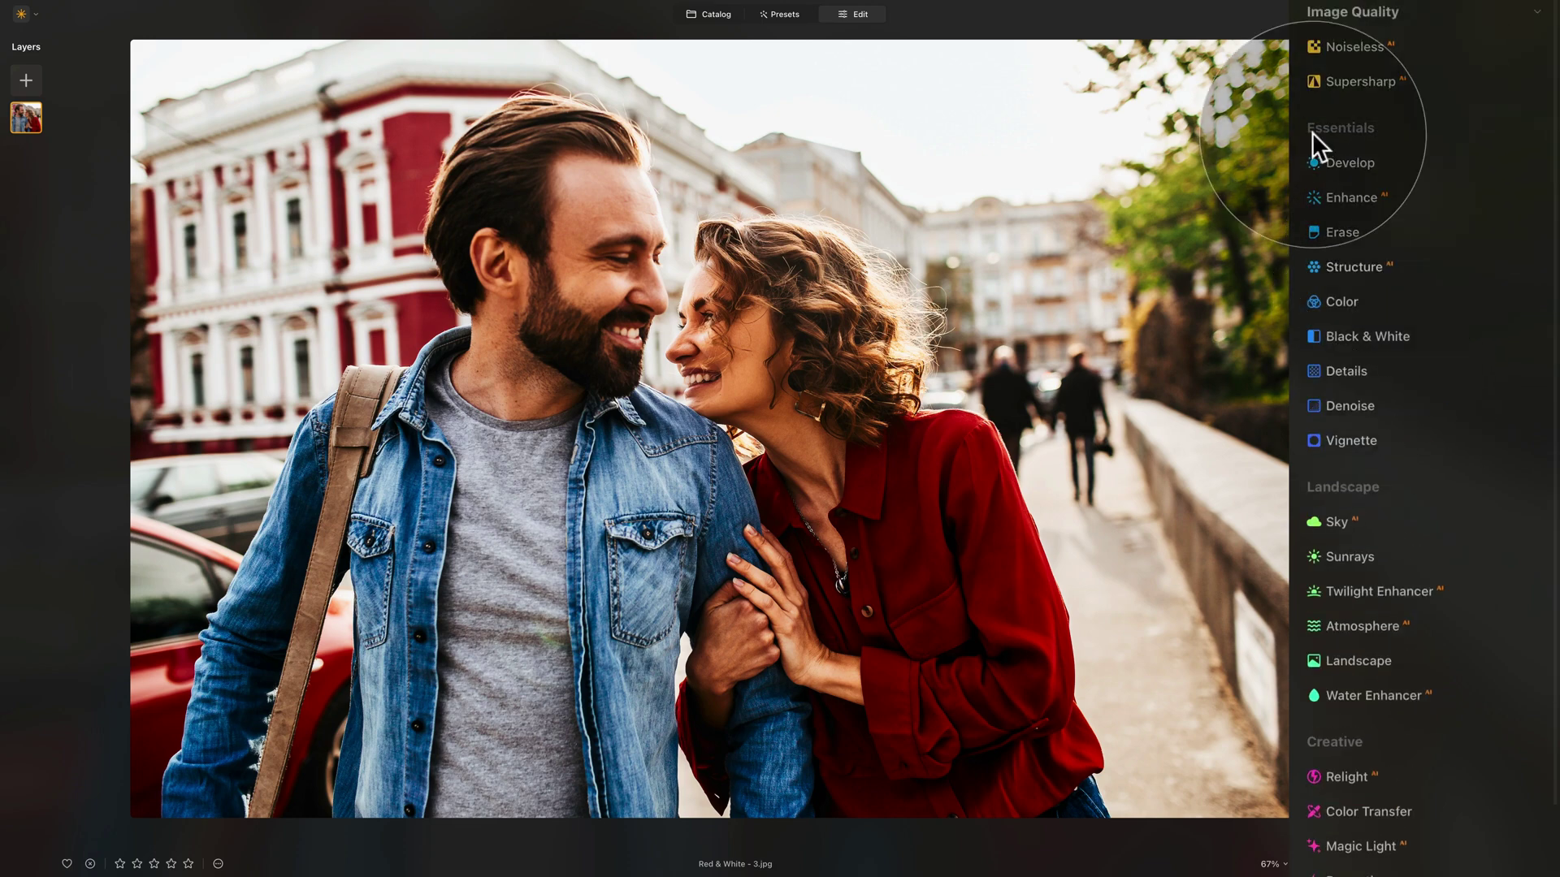
pyautogui.click(1377, 261)
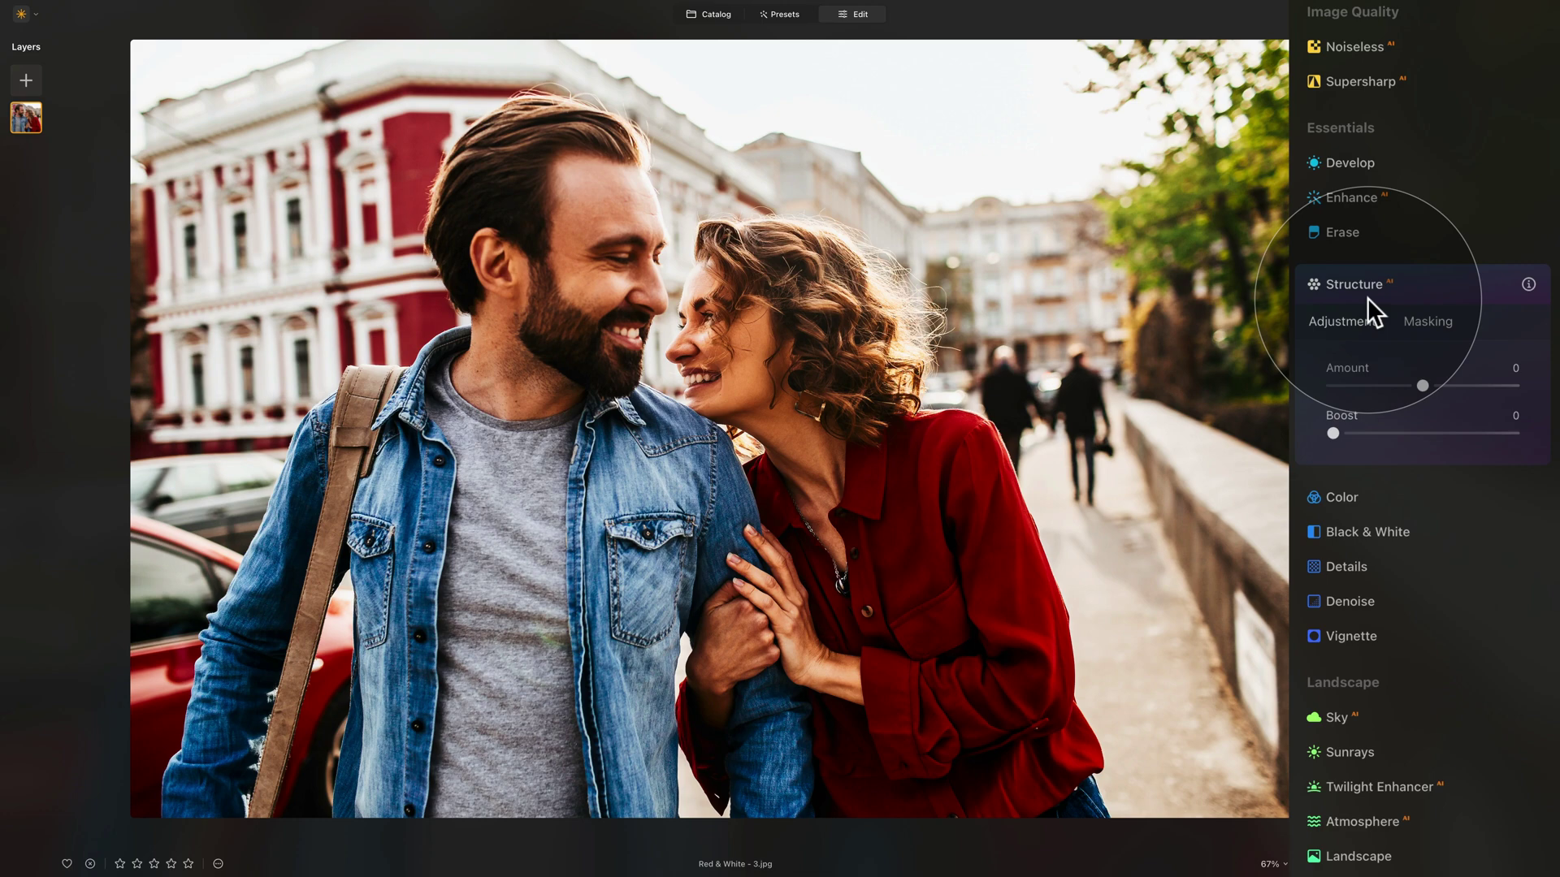
pyautogui.click(1422, 385)
pyautogui.moveTo(1557, 396); pyautogui.dragTo(1558, 390)
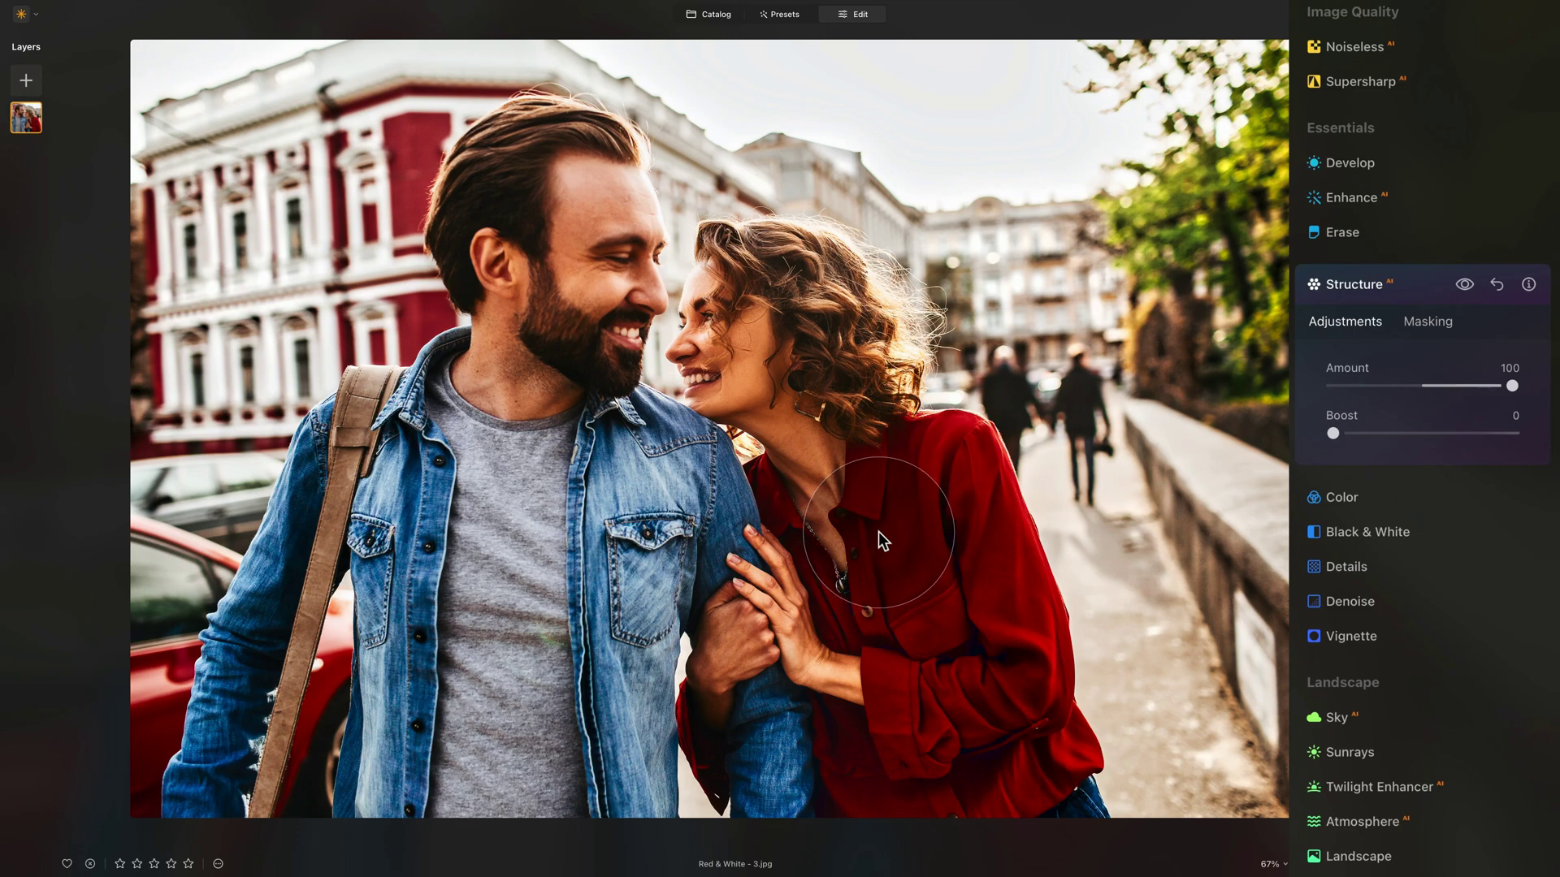
pyautogui.moveTo(1507, 390); pyautogui.dragTo(1365, 387)
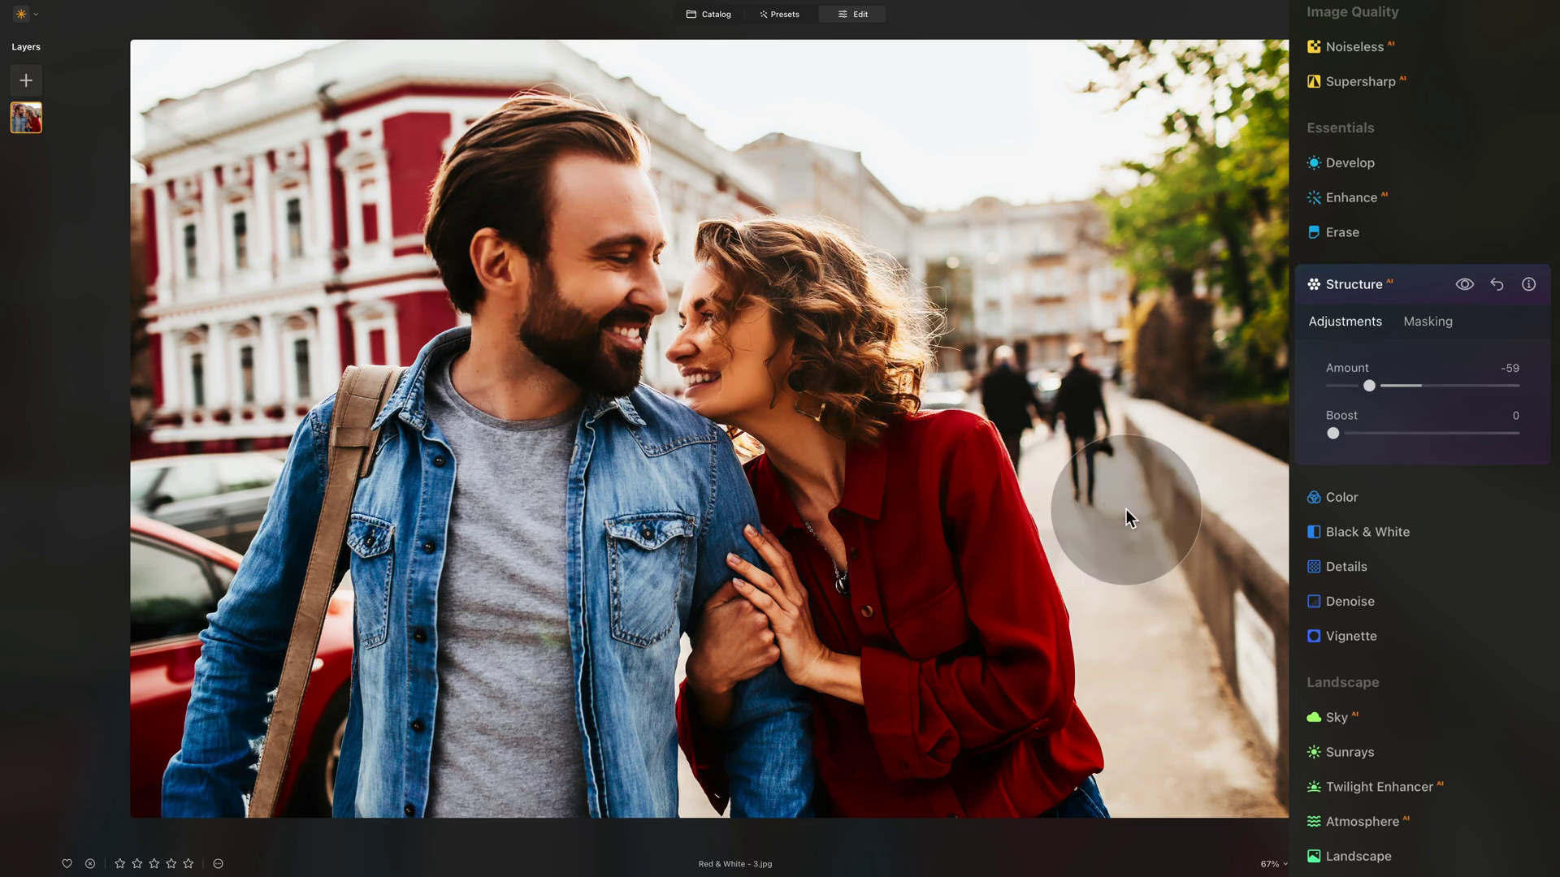
pyautogui.doubleClick(1356, 367)
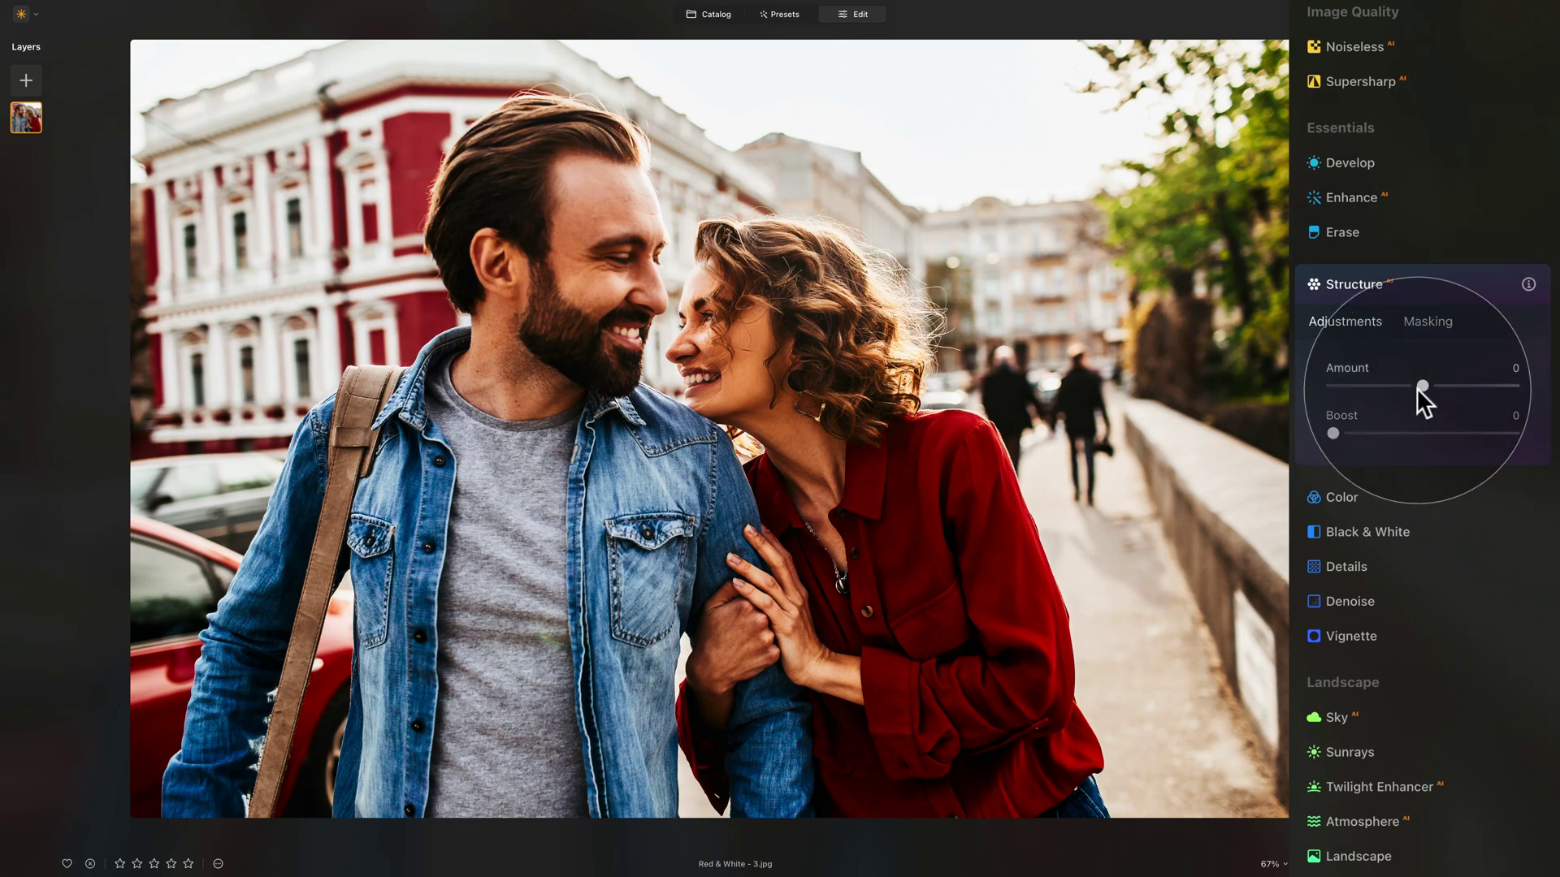
# - Soften the photo with a Structure Amount of -30, and close the tool
pyautogui.moveTo(1420, 387); pyautogui.dragTo(1292, 422)
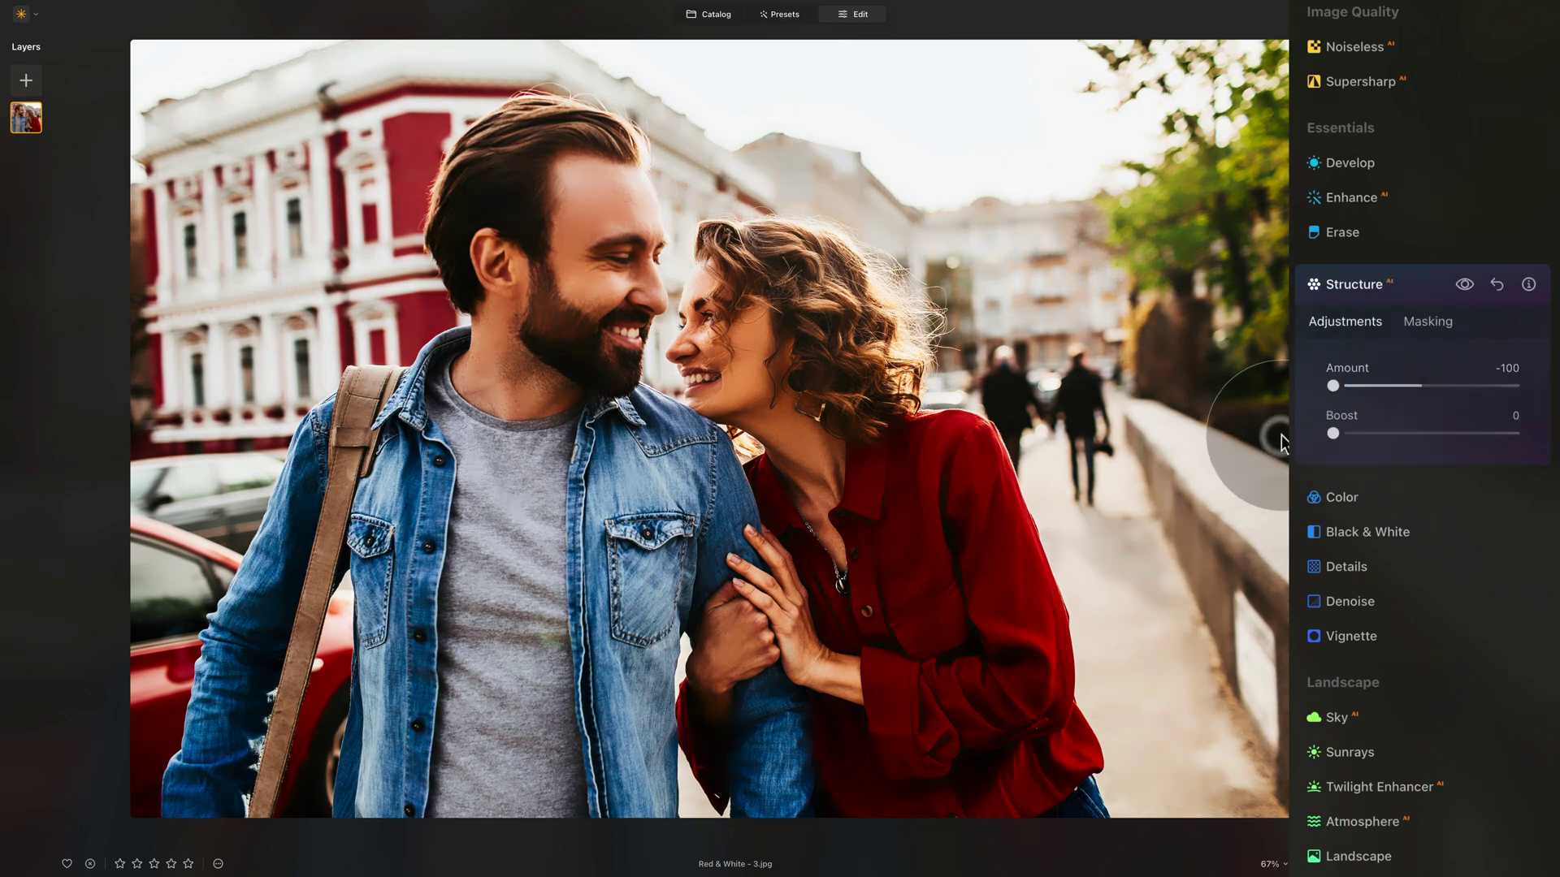
pyautogui.click(1391, 389)
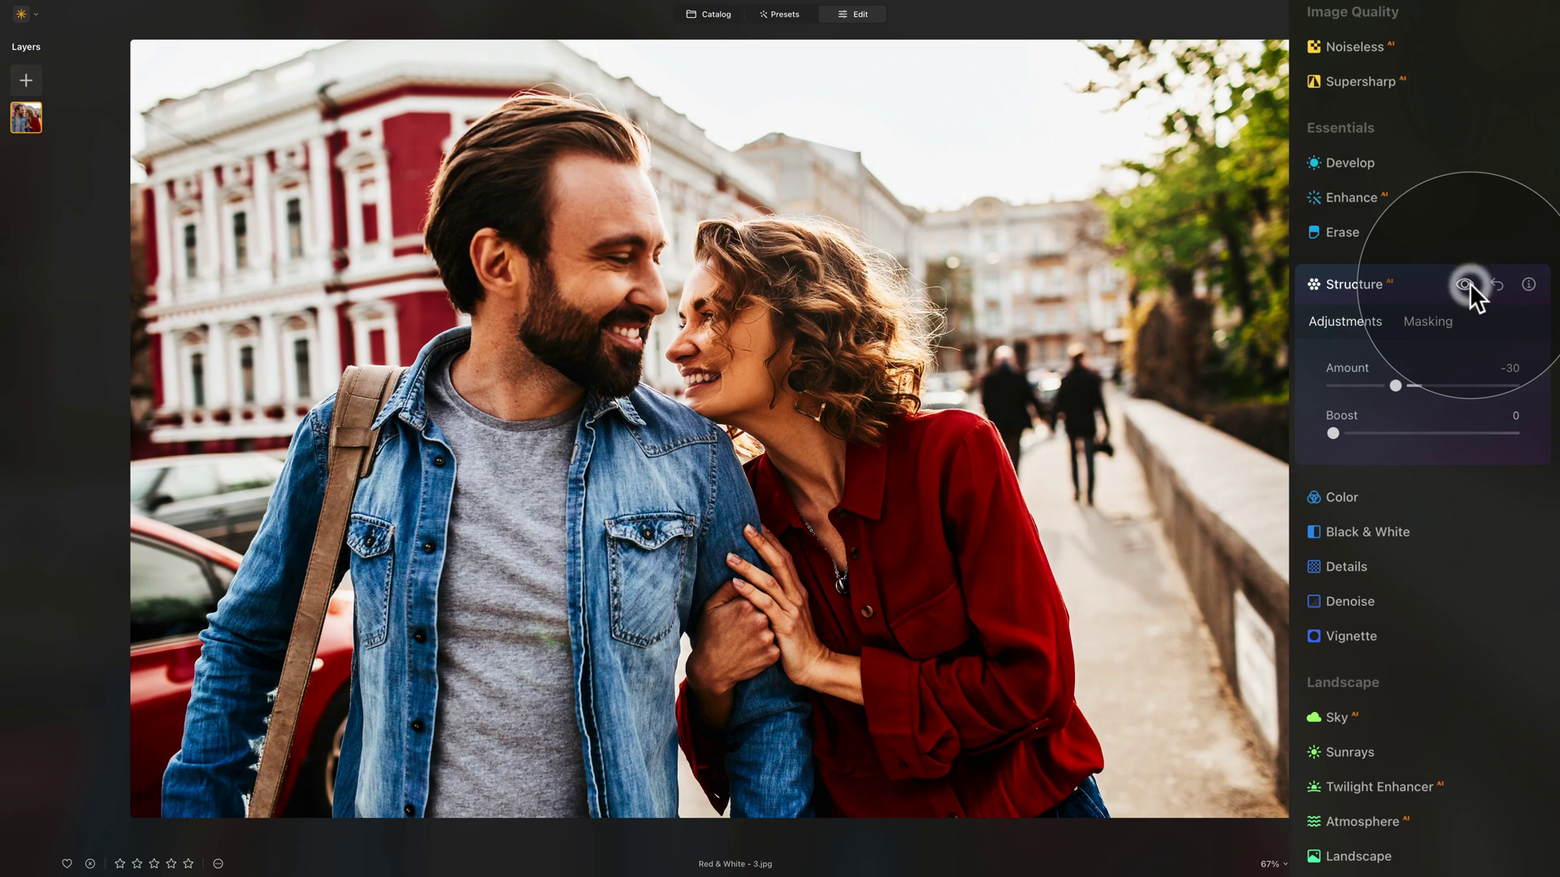
pyautogui.click(1399, 292)
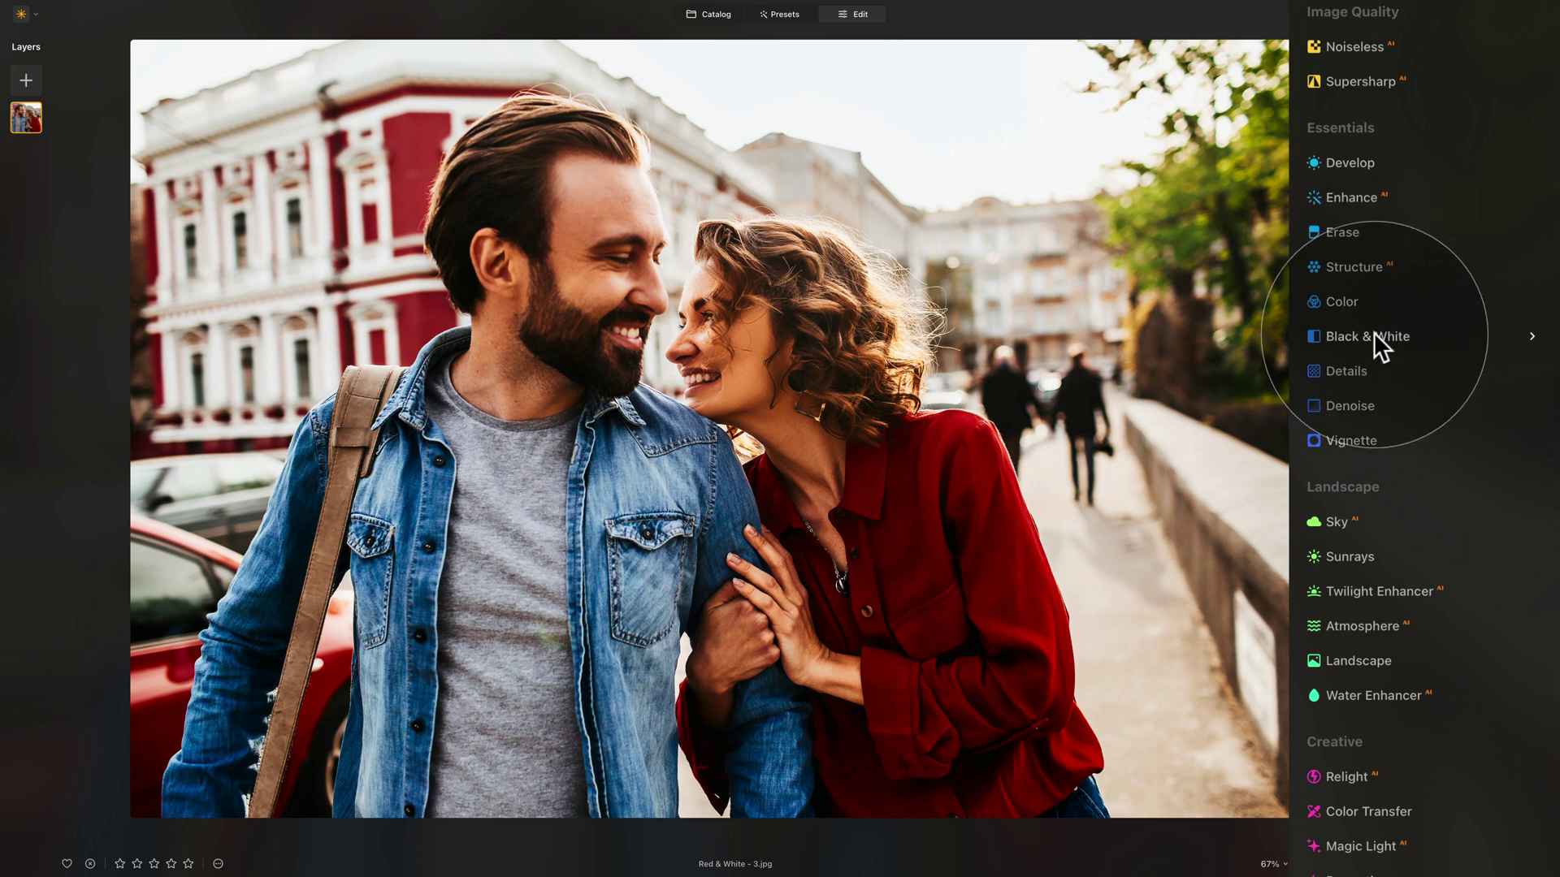
# - Smooth the couple's skin with a Skin Amount of 15 and Shine Removal of 80, and close the tool
pyautogui.scroll(-3, 1373, 333)
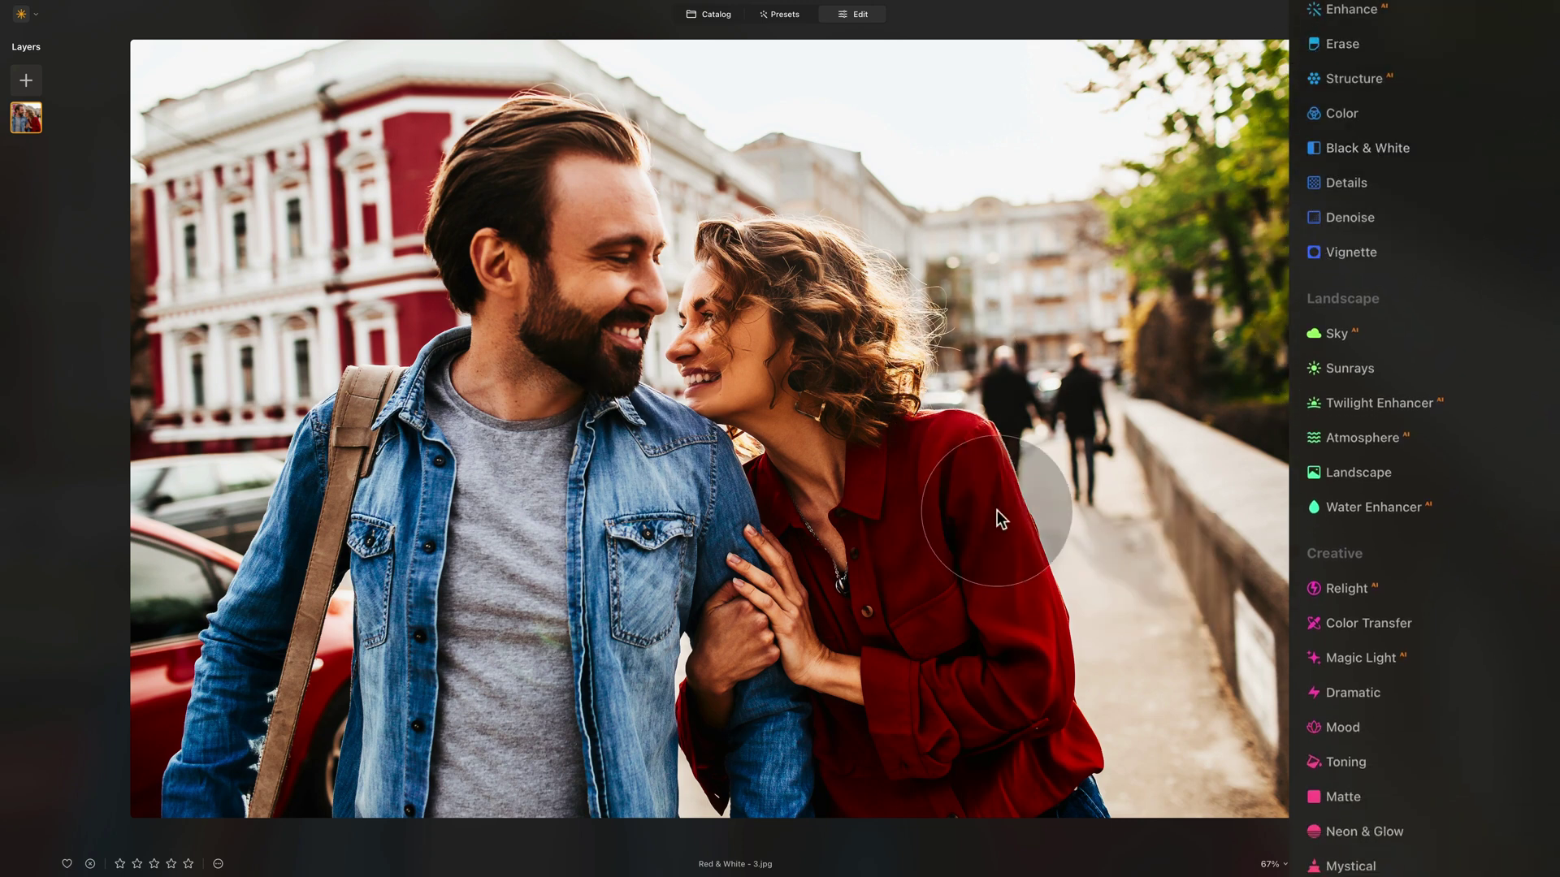
pyautogui.scroll(-5, 1460, 289)
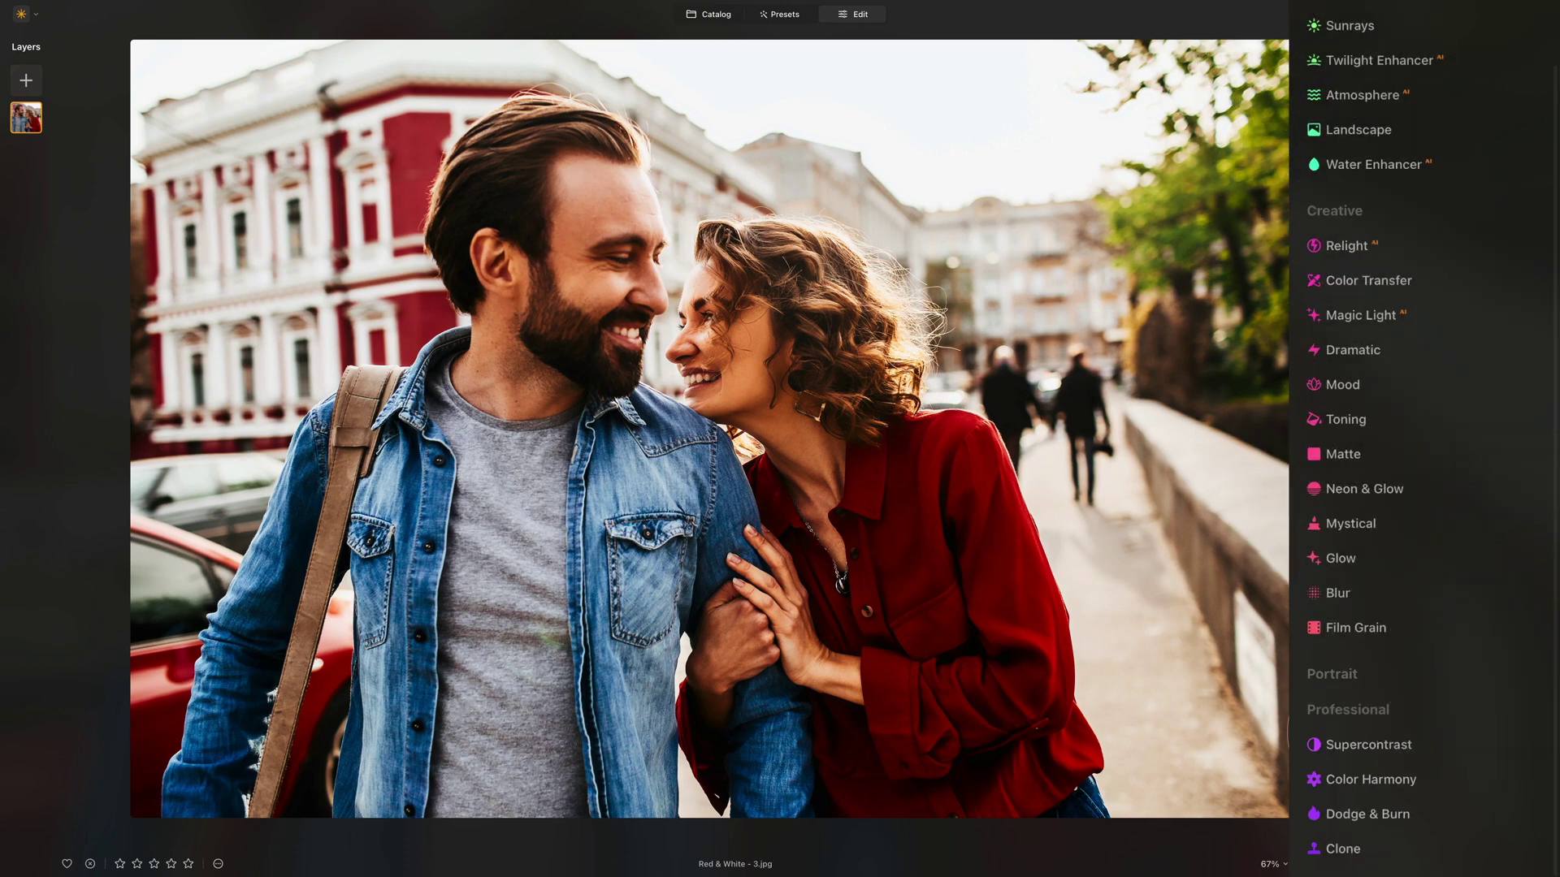
pyautogui.click(1360, 678)
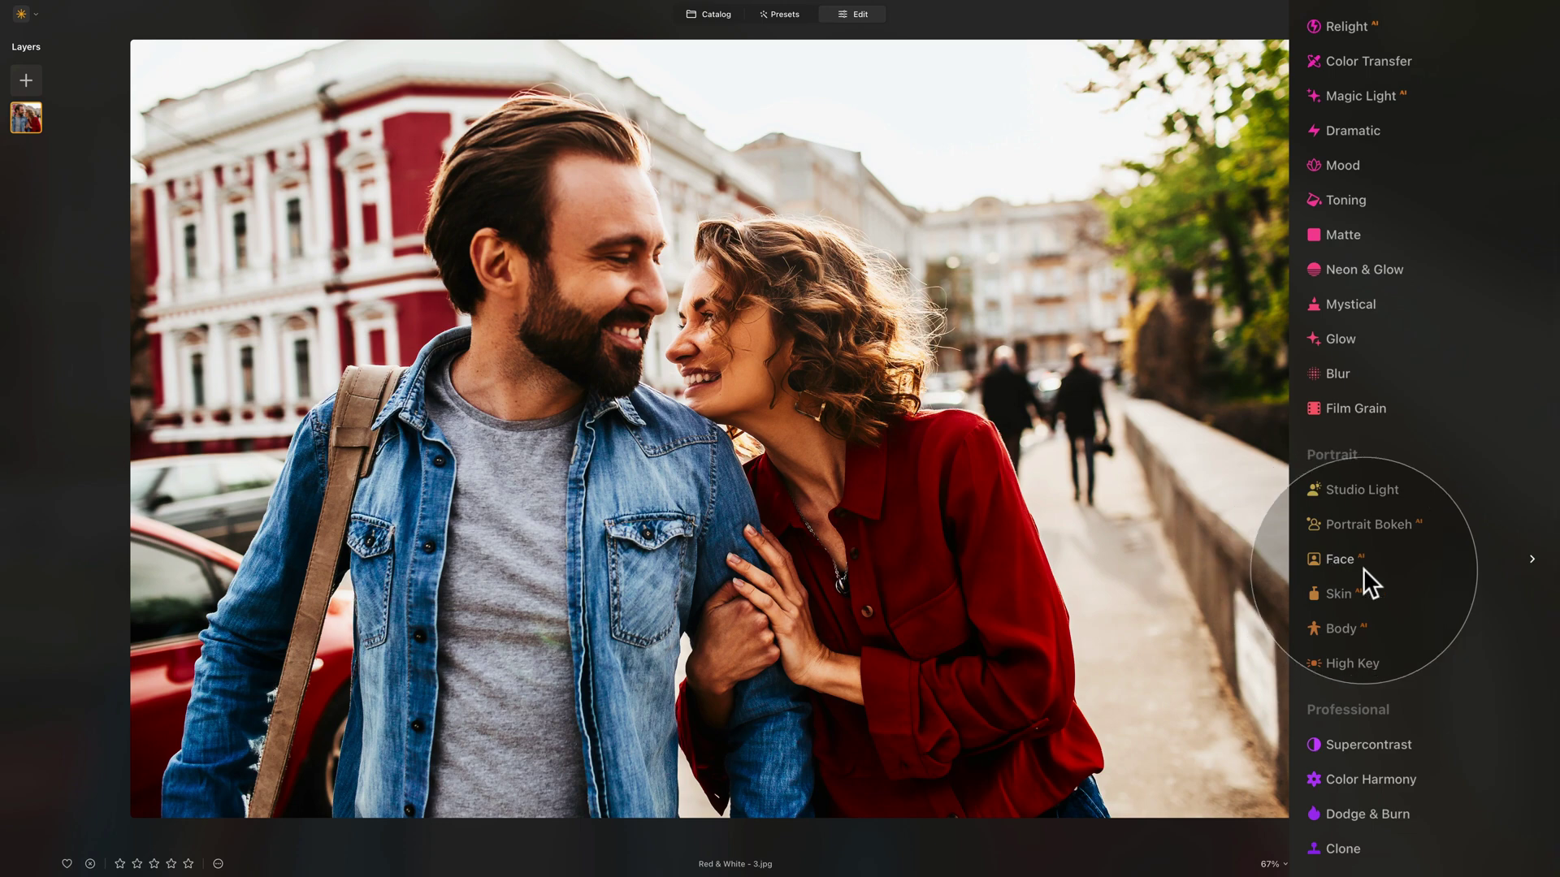
pyautogui.click(1332, 593)
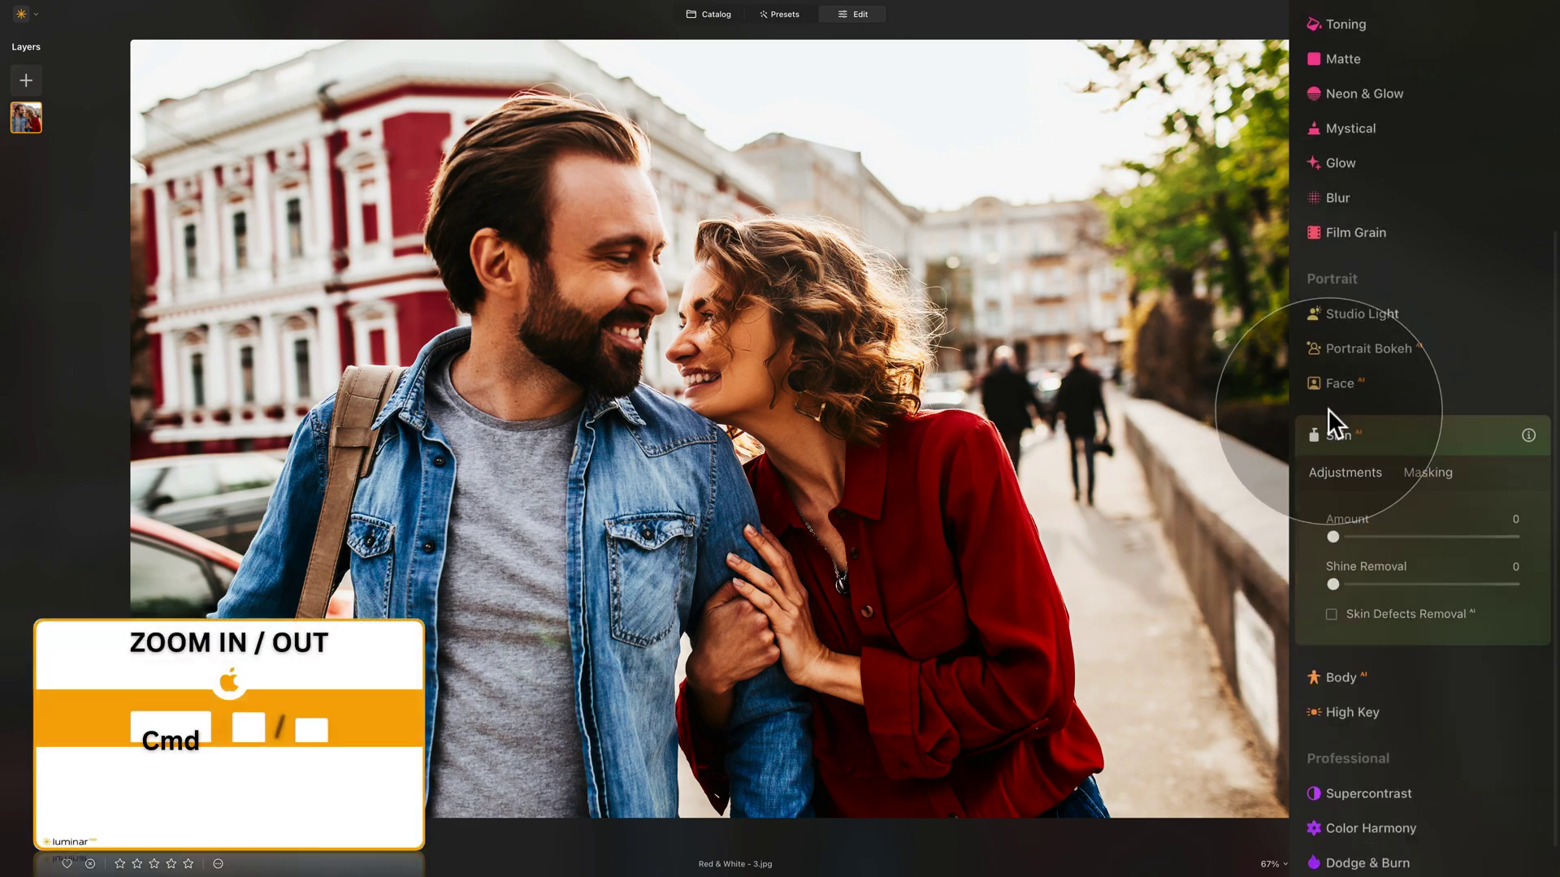
pyautogui.press('super+plus')
pyautogui.press('super+plus')
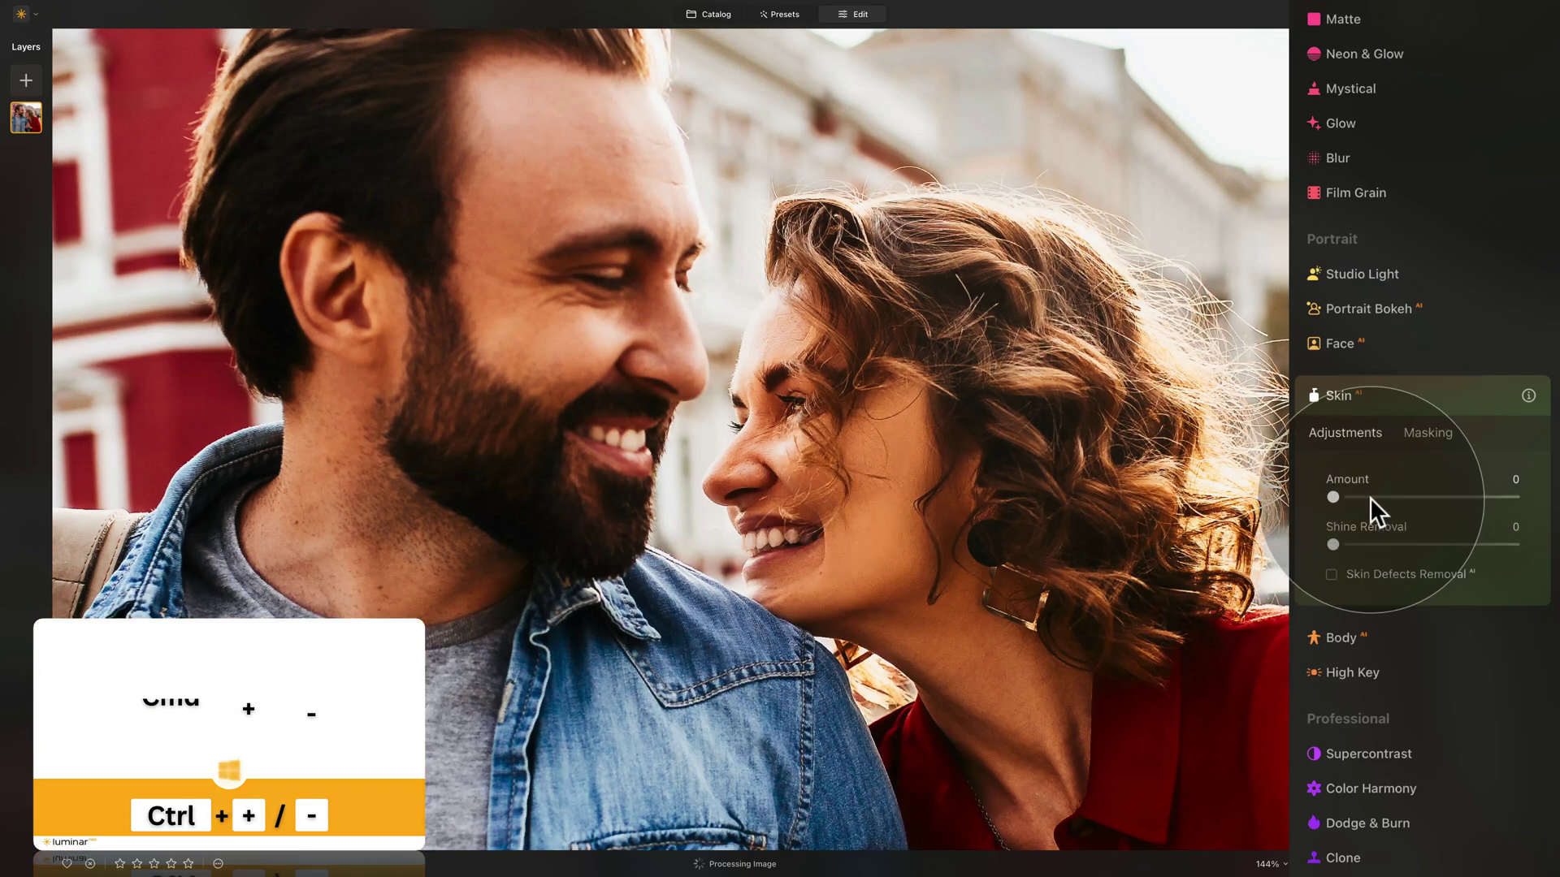
pyautogui.moveTo(1345, 496); pyautogui.dragTo(1363, 494)
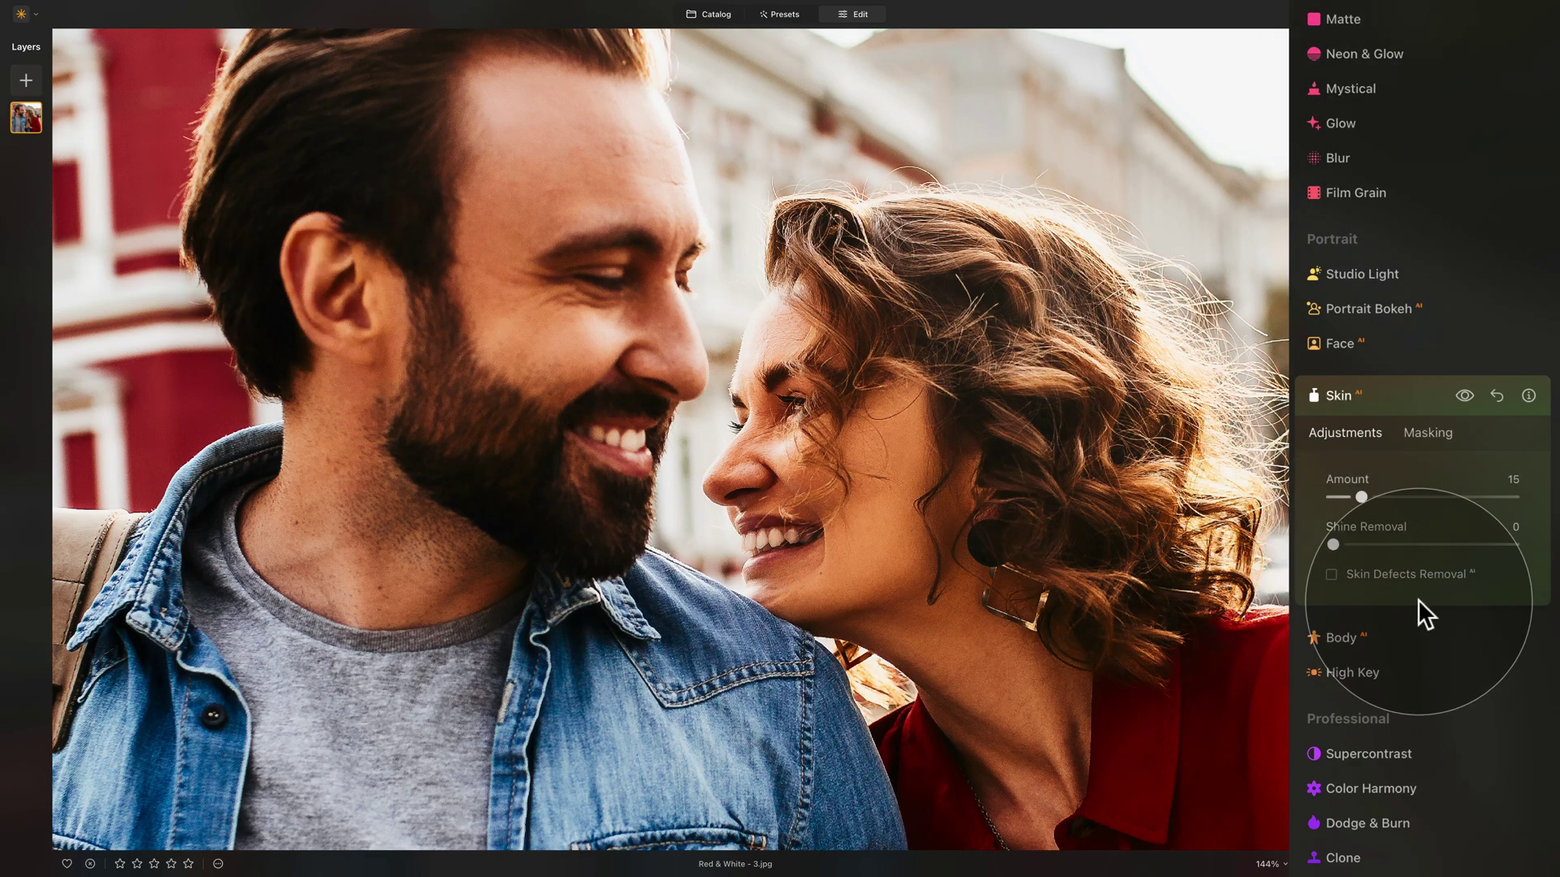
pyautogui.moveTo(1368, 545); pyautogui.dragTo(1472, 548)
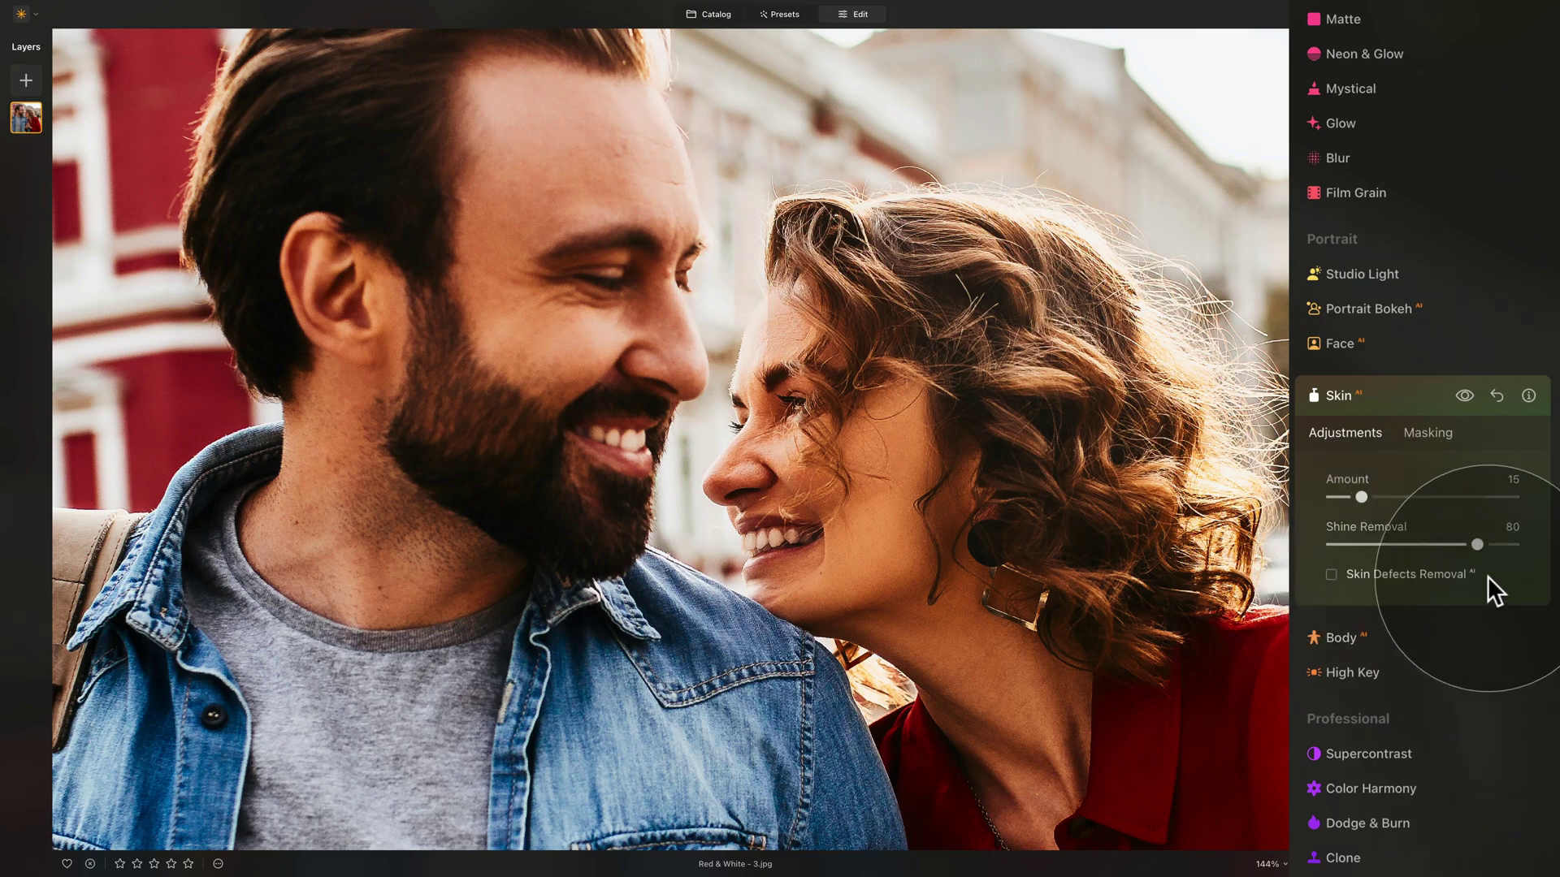
pyautogui.click(1362, 395)
pyautogui.hotkey('ctrl', '0')
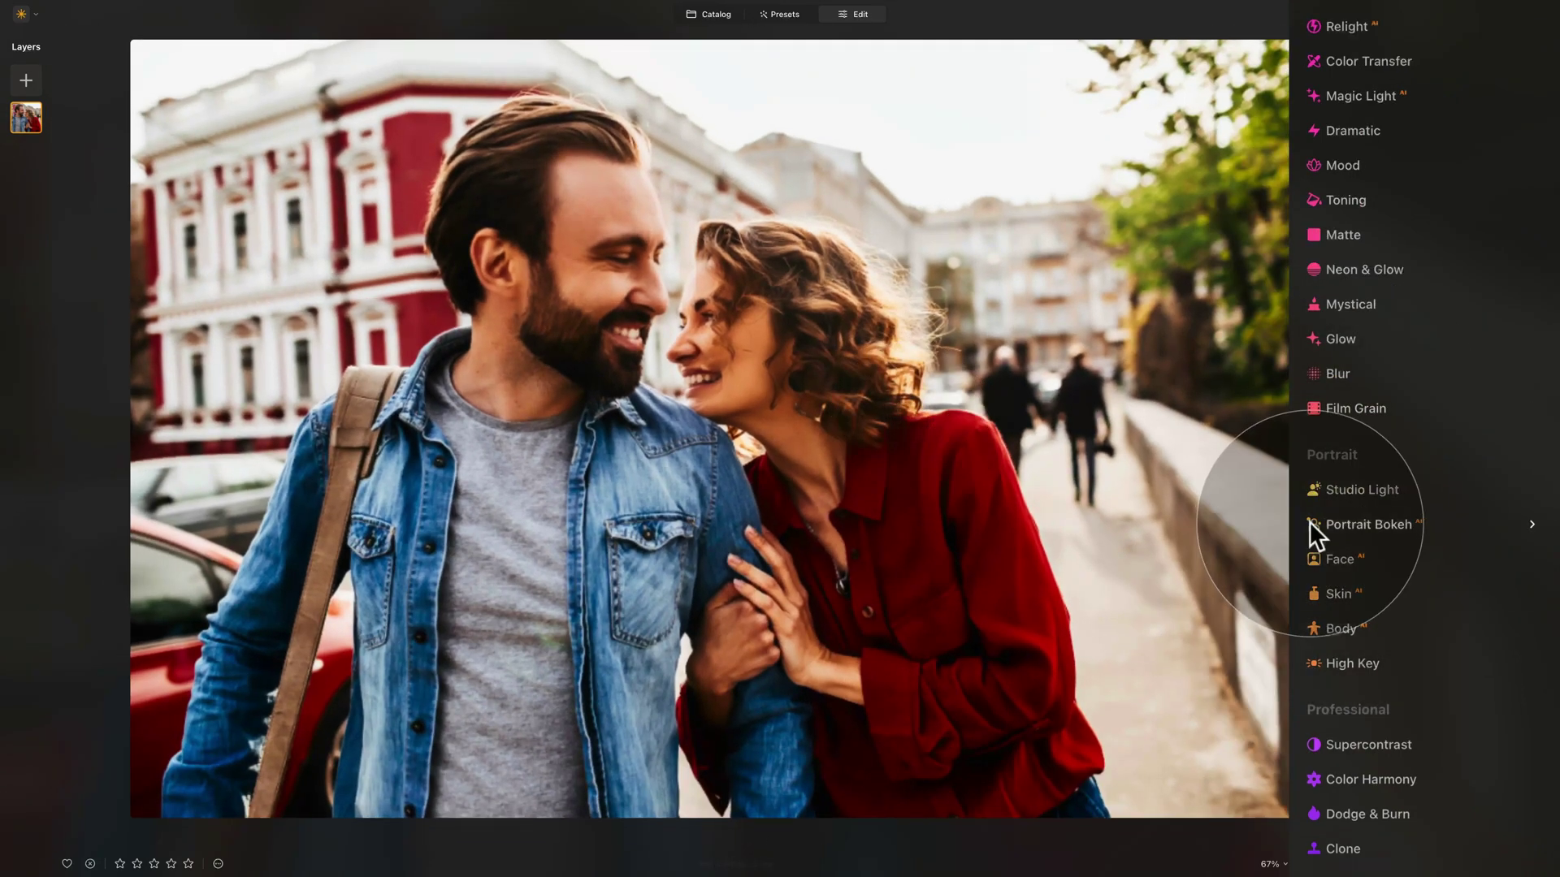
# - Brighten the couple's faces with a Face Light value of 12
pyautogui.click(1354, 563)
pyautogui.scroll(-1, 1378, 547)
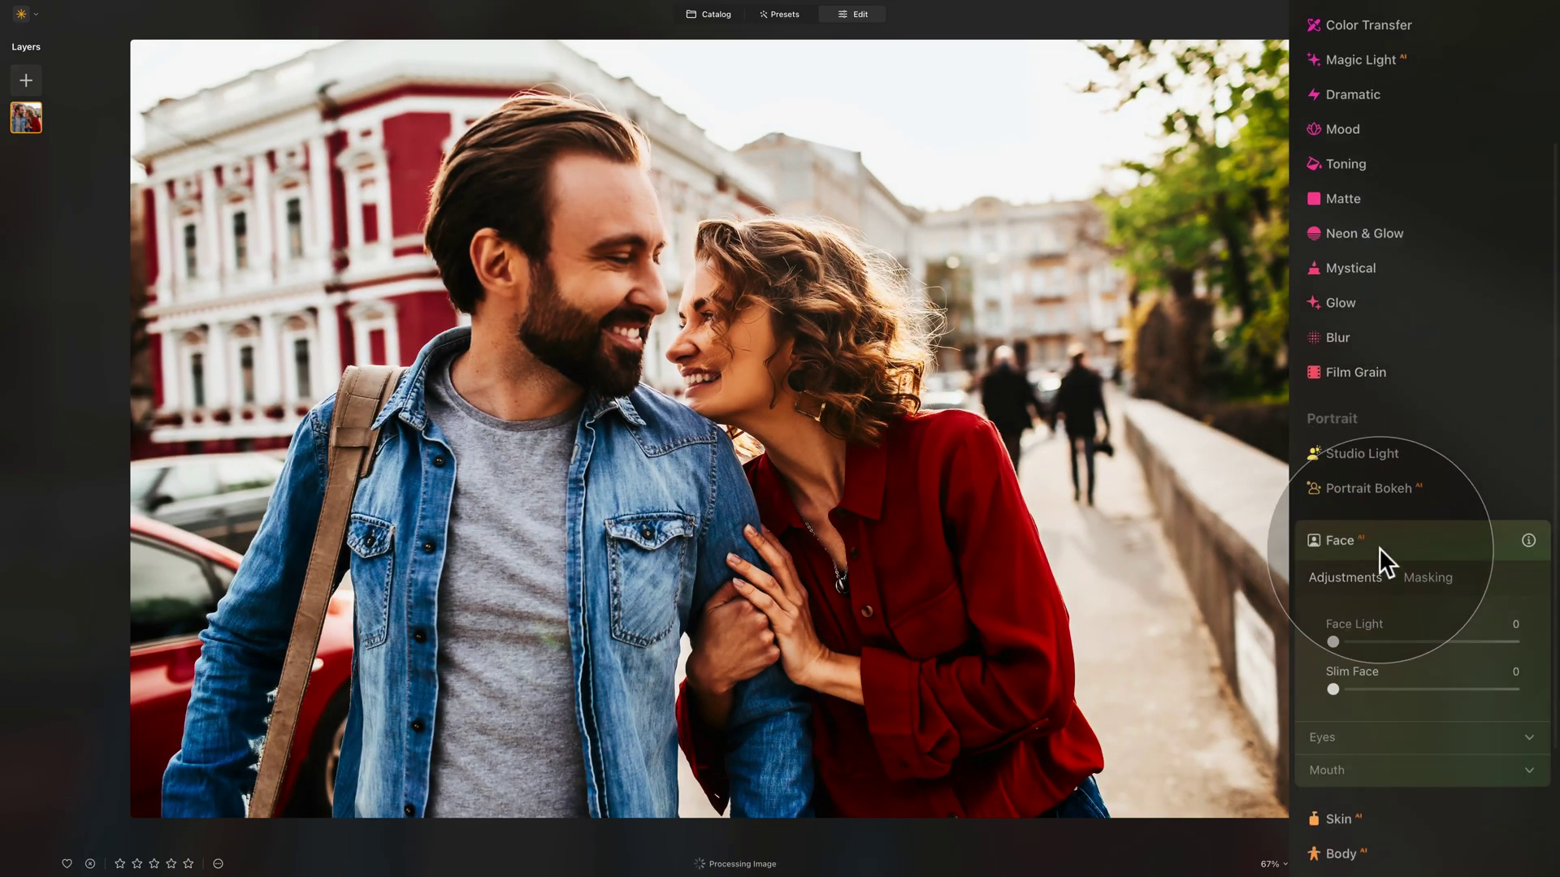
pyautogui.click(1349, 602)
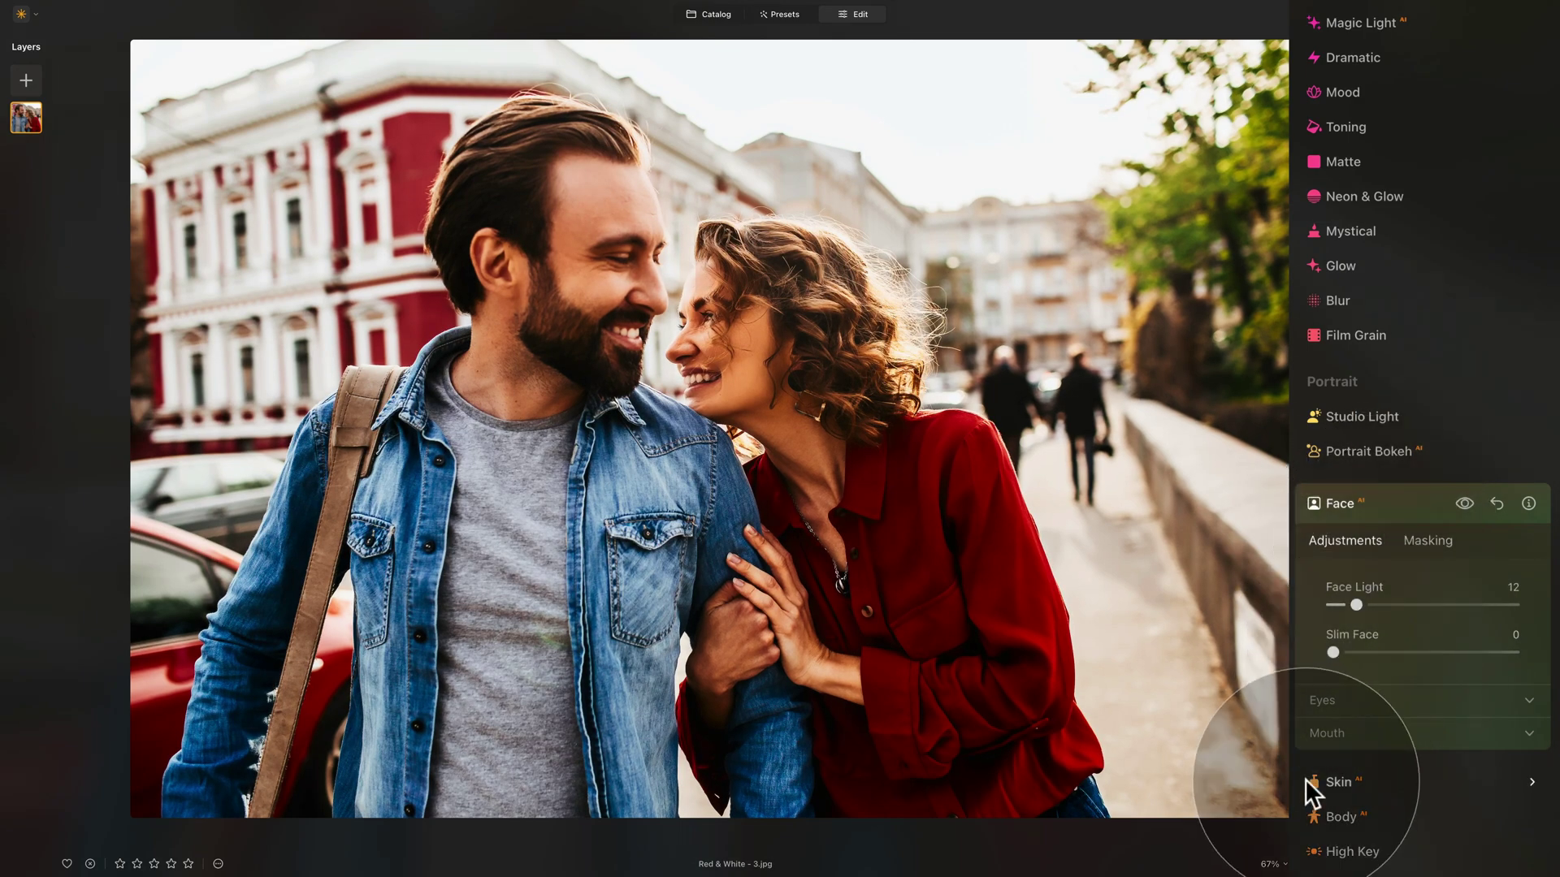
# - Set the Eye Enhancer to 30 in the Face tool's eye adjustments, and collapse them
pyautogui.click(1328, 702)
pyautogui.scroll(-1, 1332, 703)
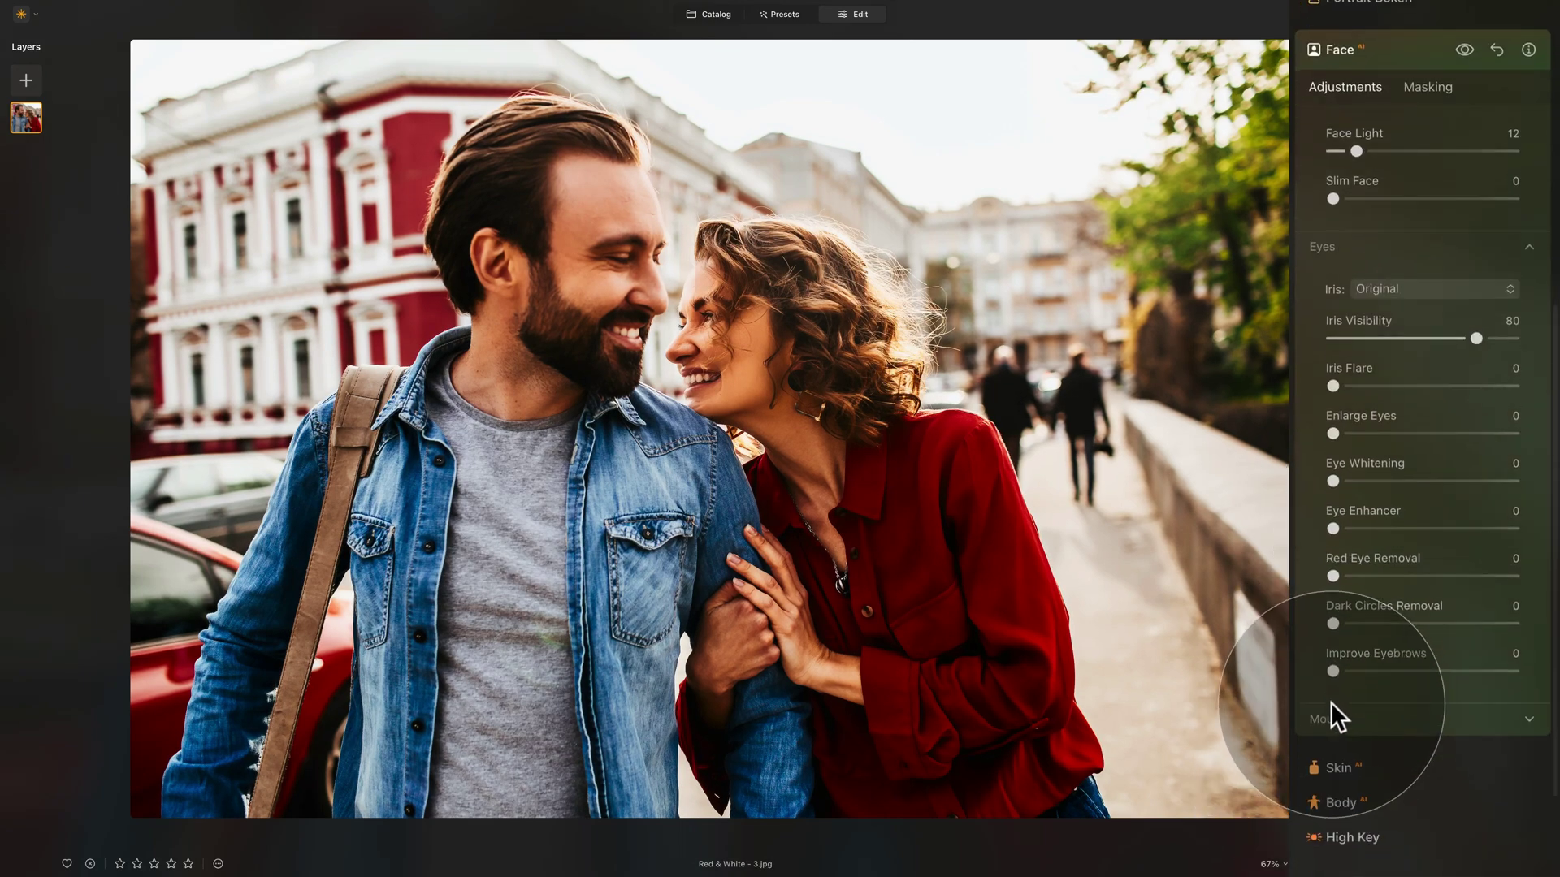
pyautogui.click(1373, 508)
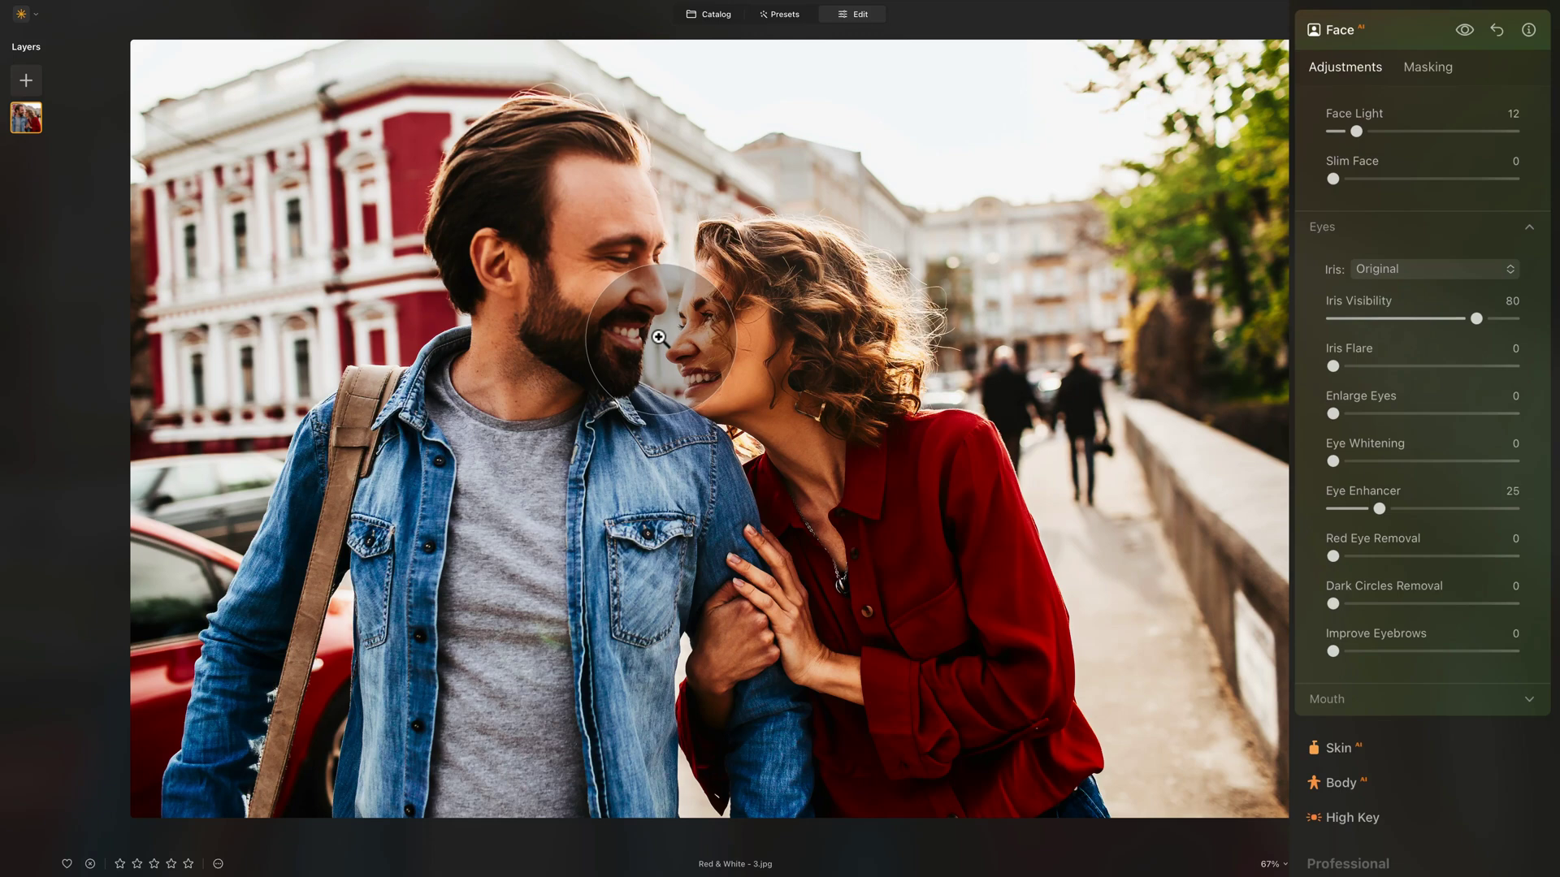
pyautogui.click(1380, 508)
pyautogui.moveTo(1380, 507); pyautogui.dragTo(1387, 506)
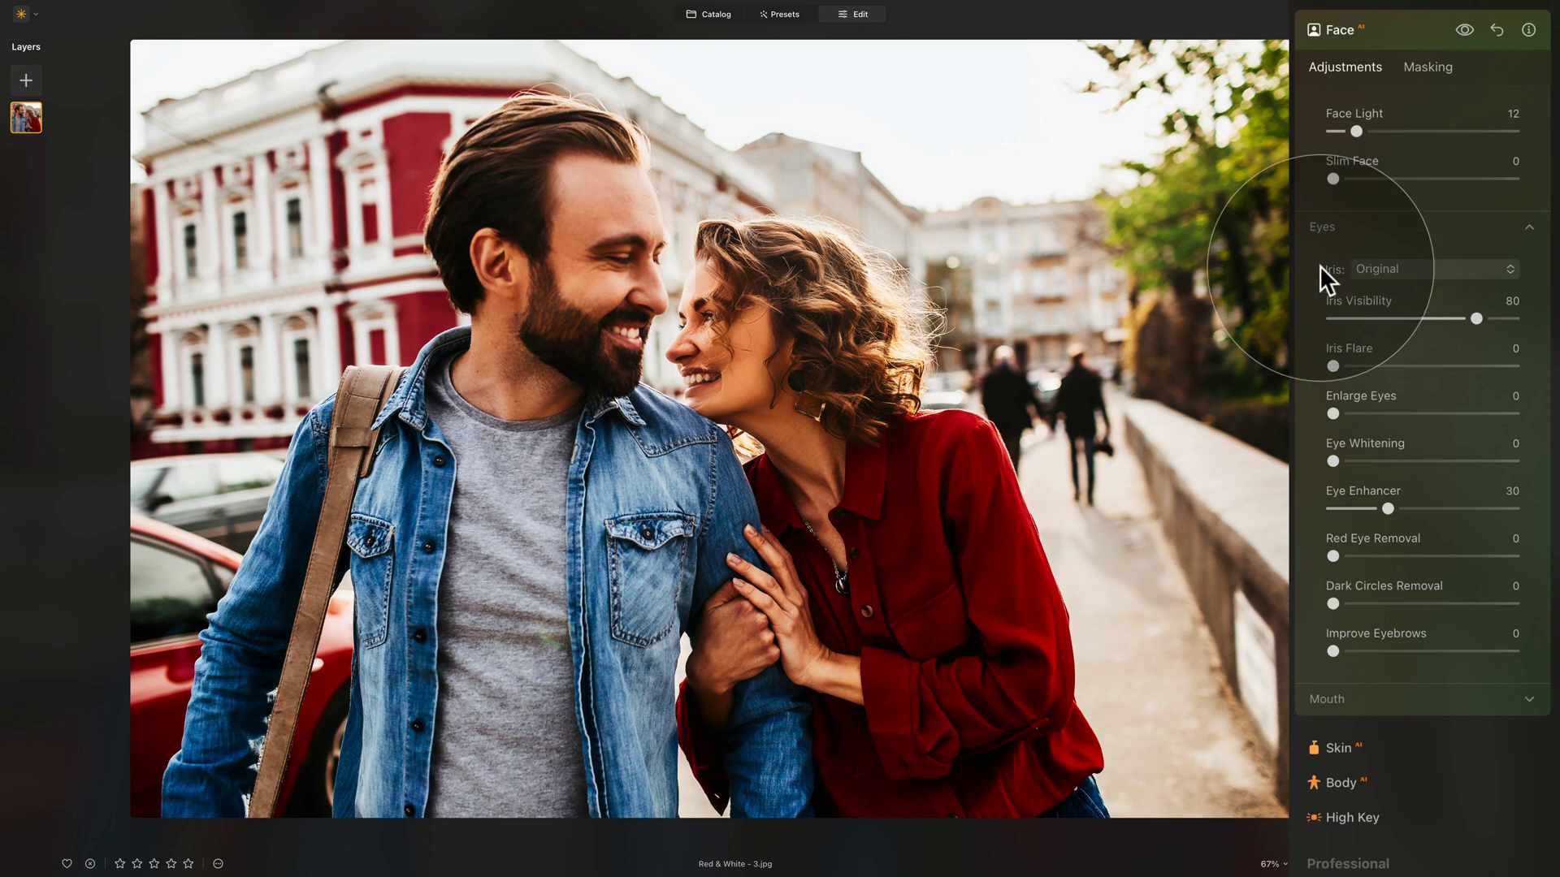
pyautogui.click(1327, 226)
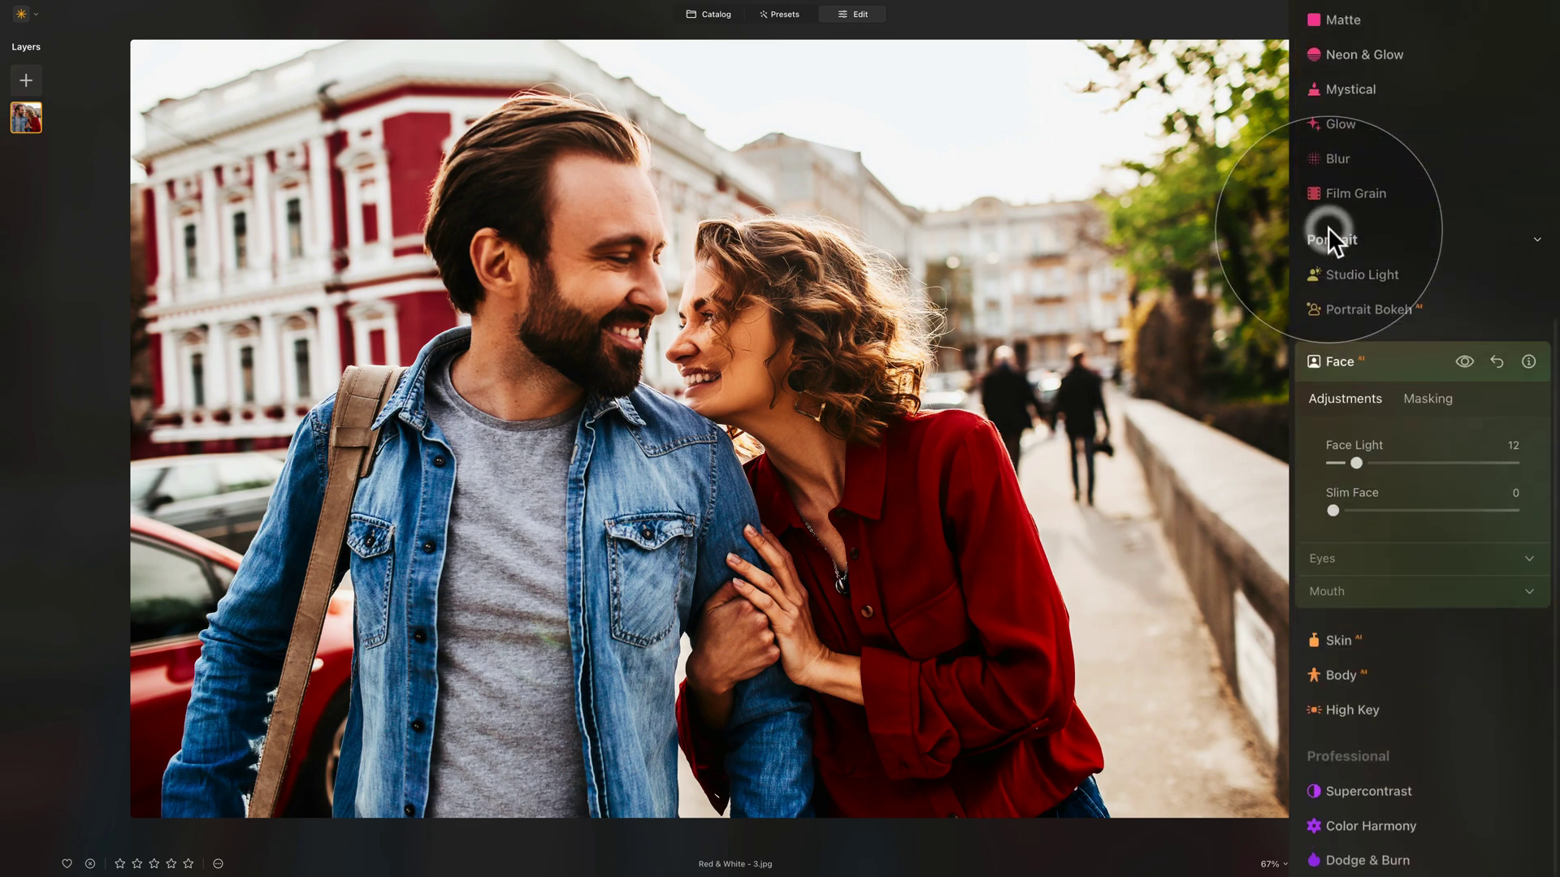
# - Close the Face tool and save the photo's adjustments as a custom preset named Red & White
pyautogui.click(1391, 363)
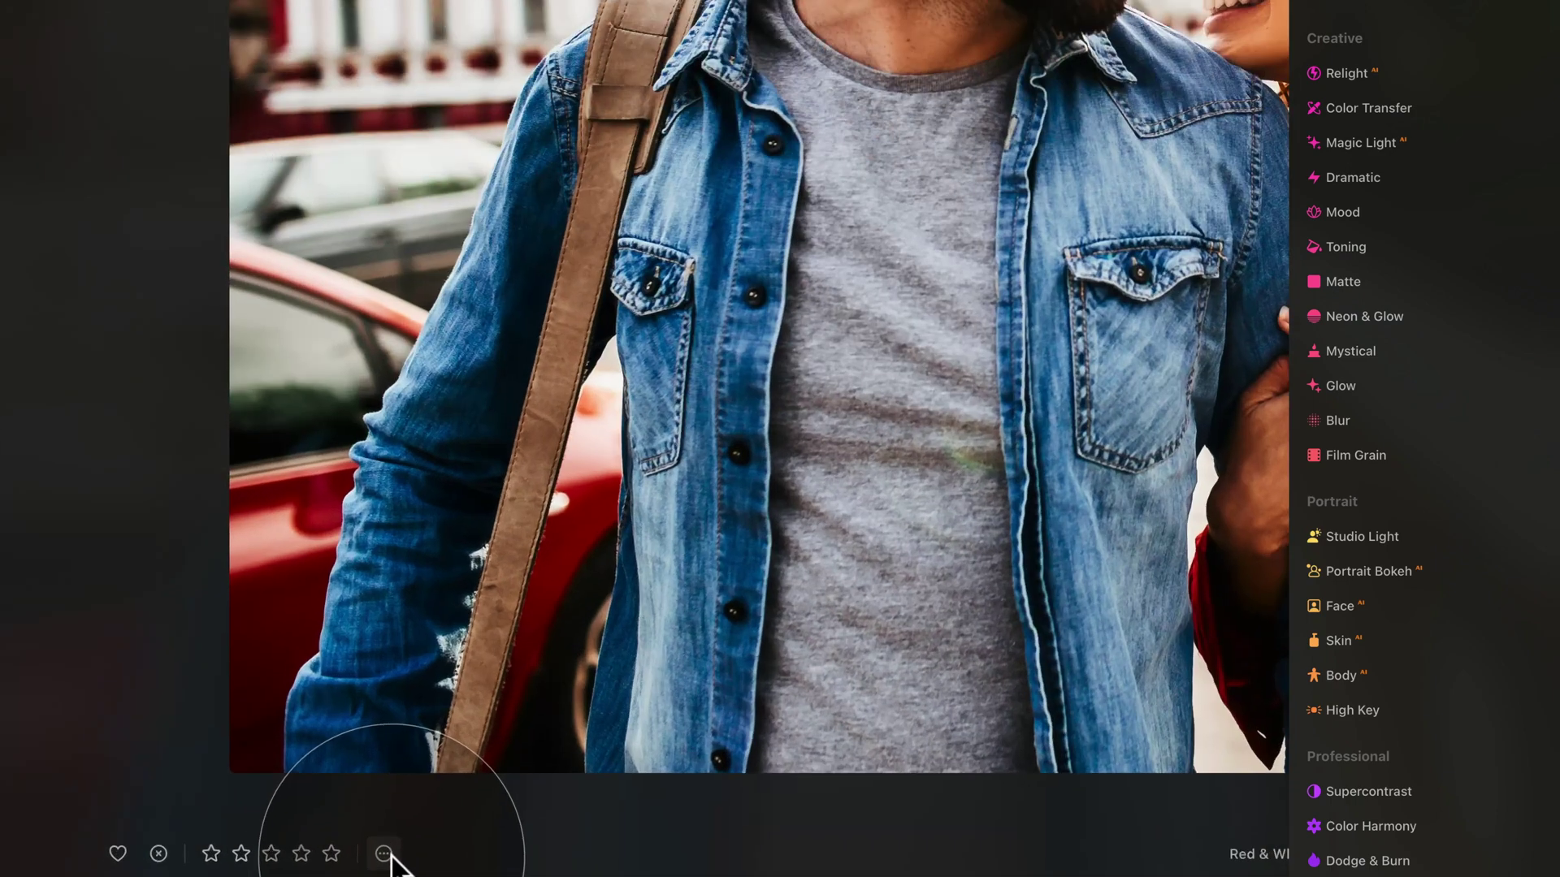
pyautogui.click(219, 863)
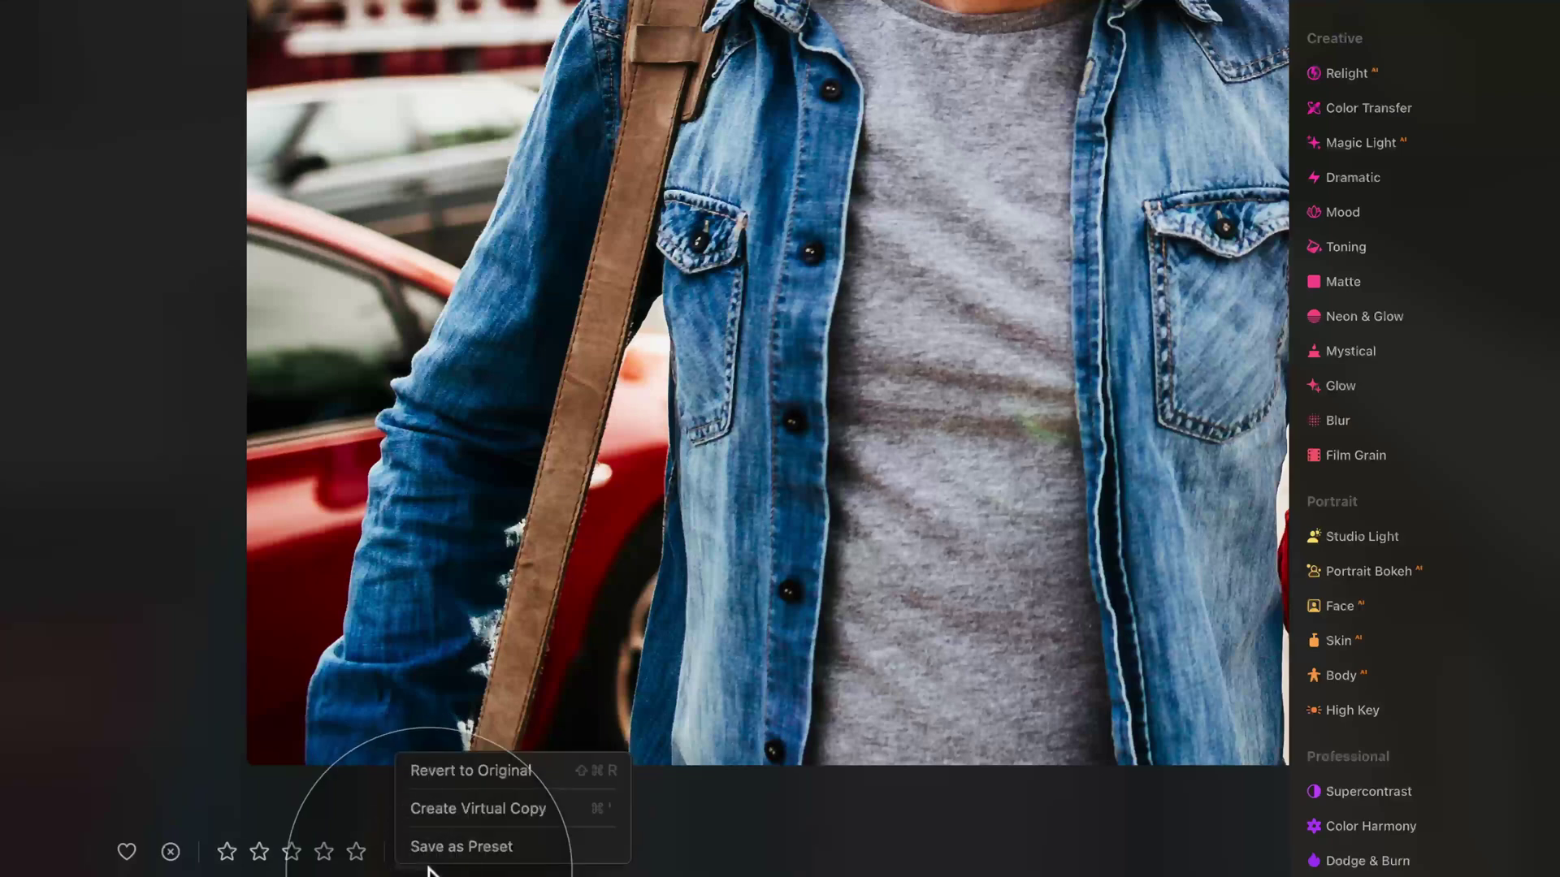
pyautogui.click(504, 847)
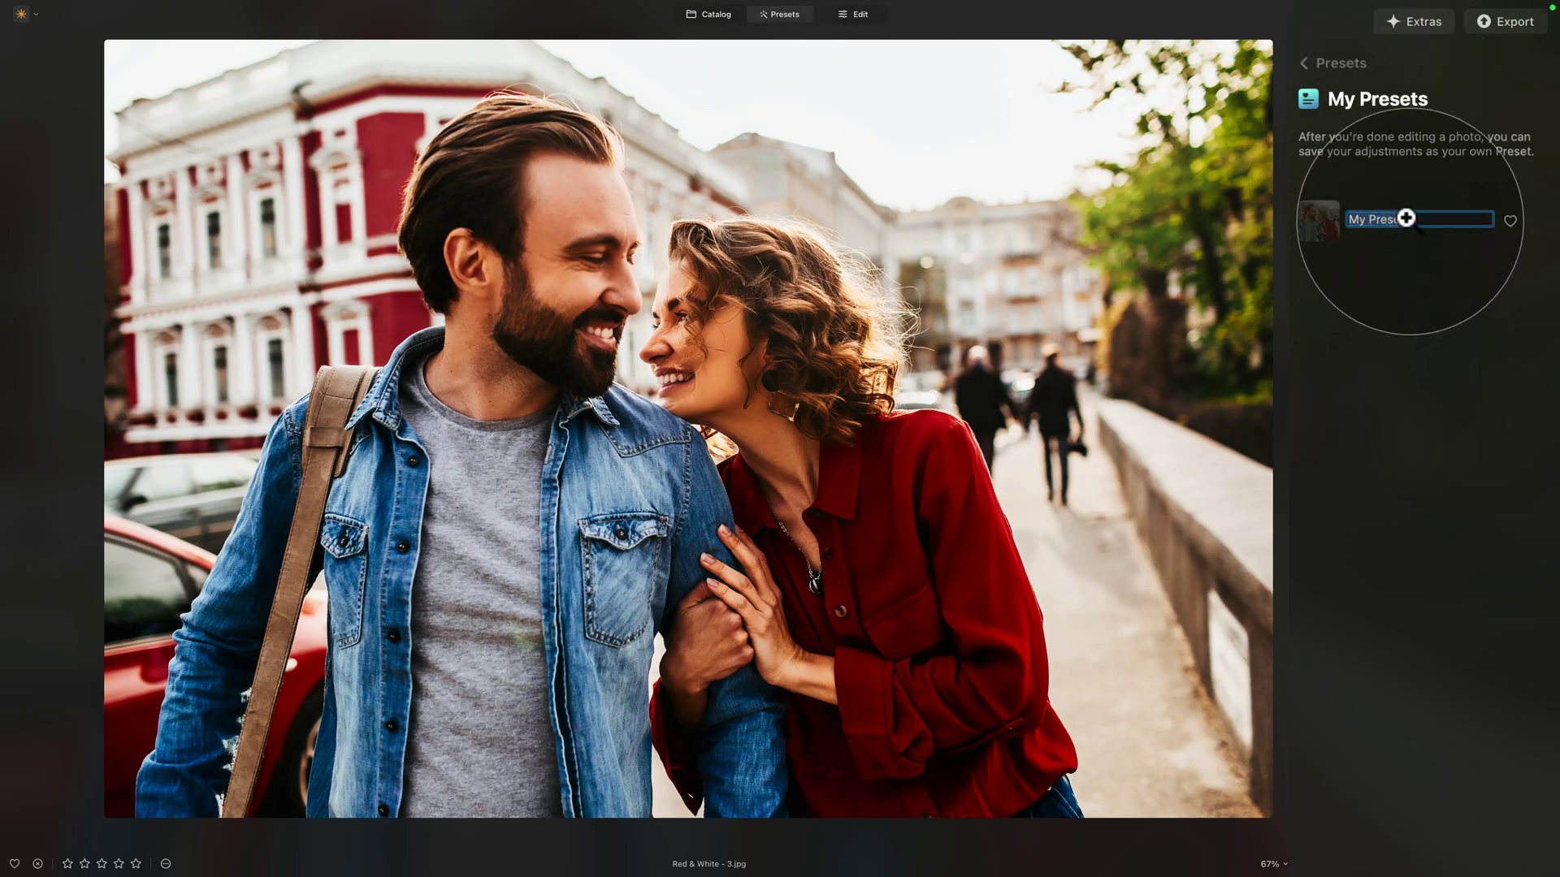
pyautogui.write('Red & White')
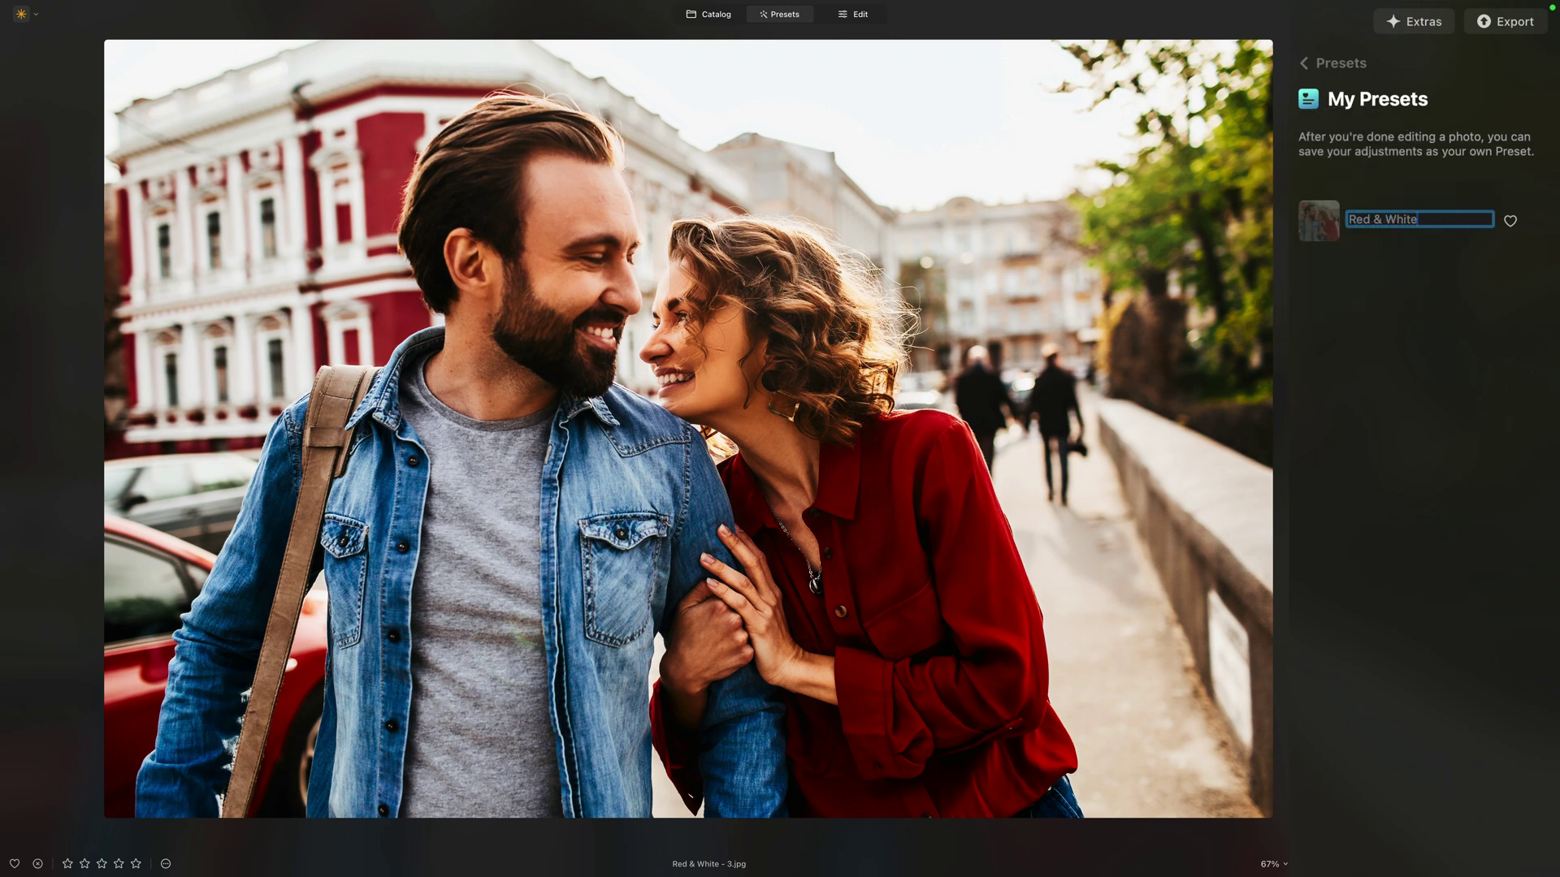
pyautogui.moveTo(1330, 233)
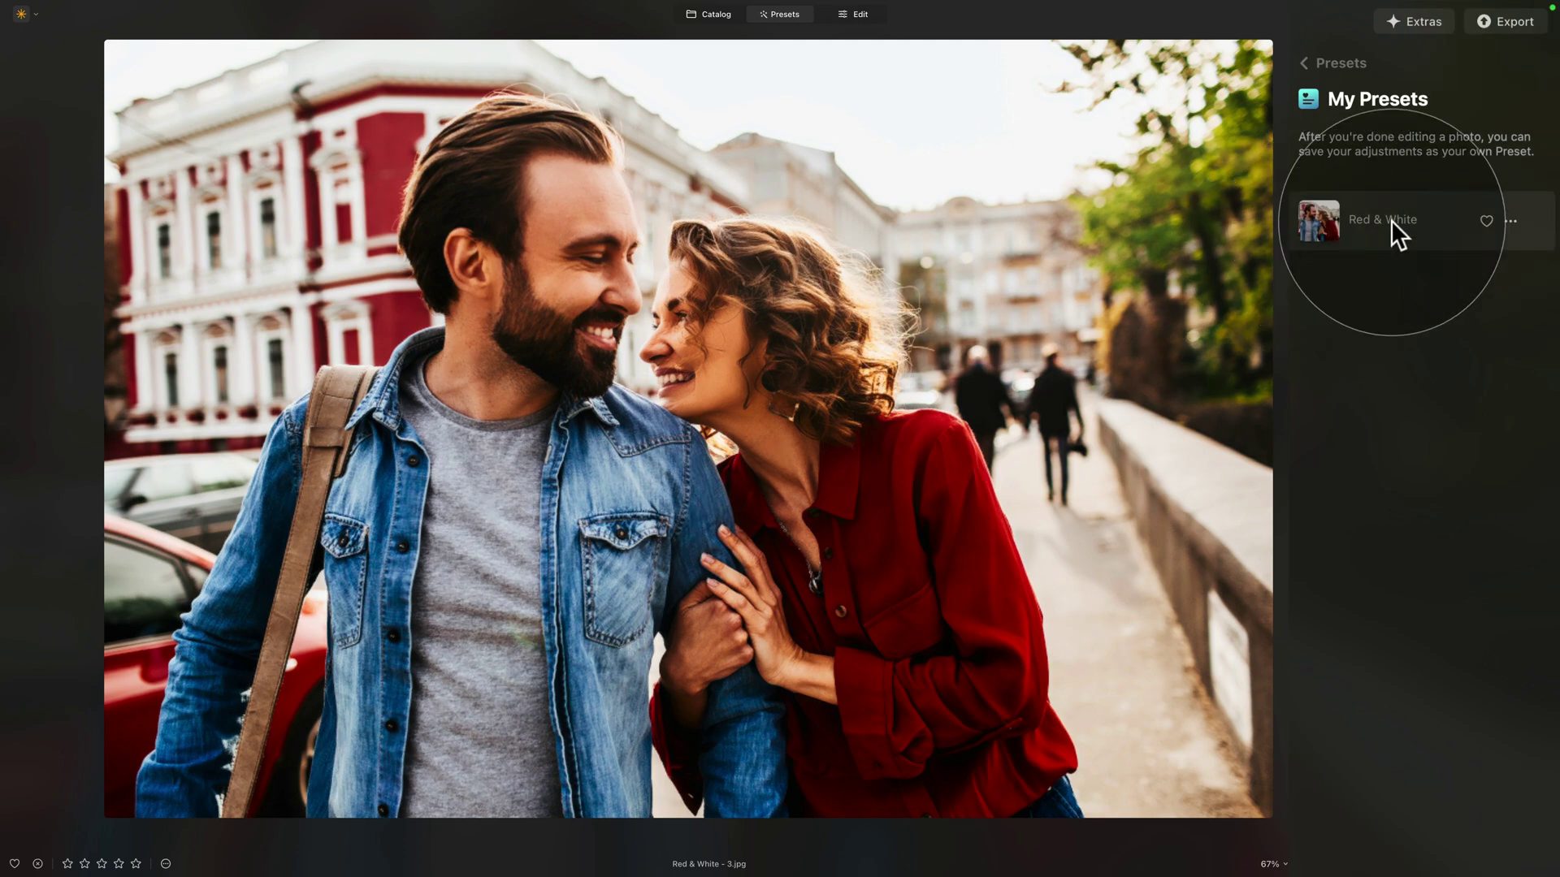
# - Apply the custom Red & White preset to the catalog photo Red & White - 1.jpg
pyautogui.click(710, 14)
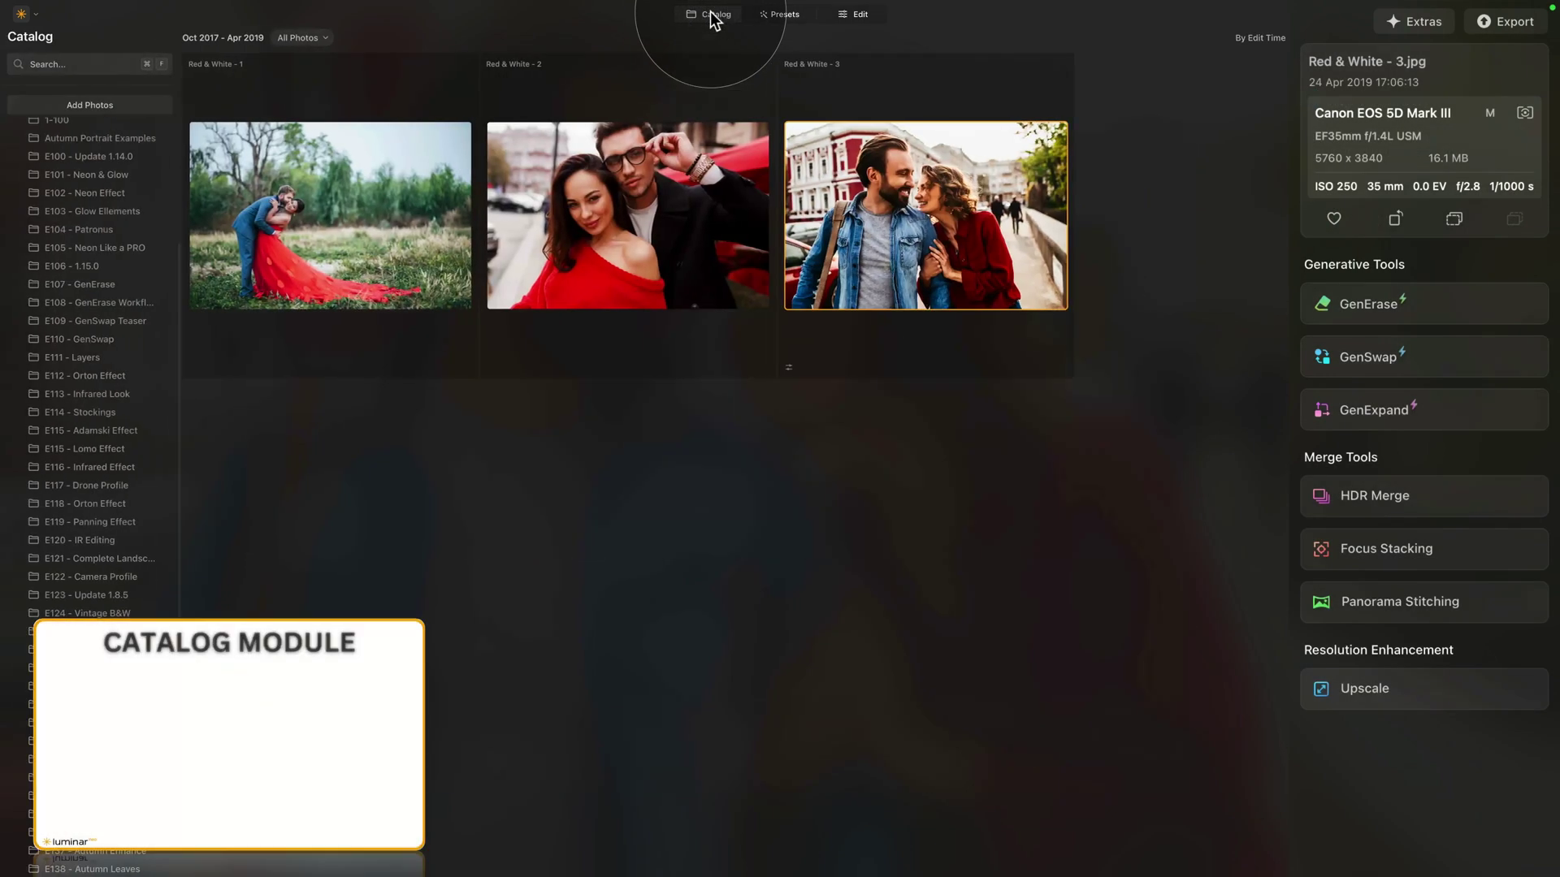
pyautogui.click(649, 222)
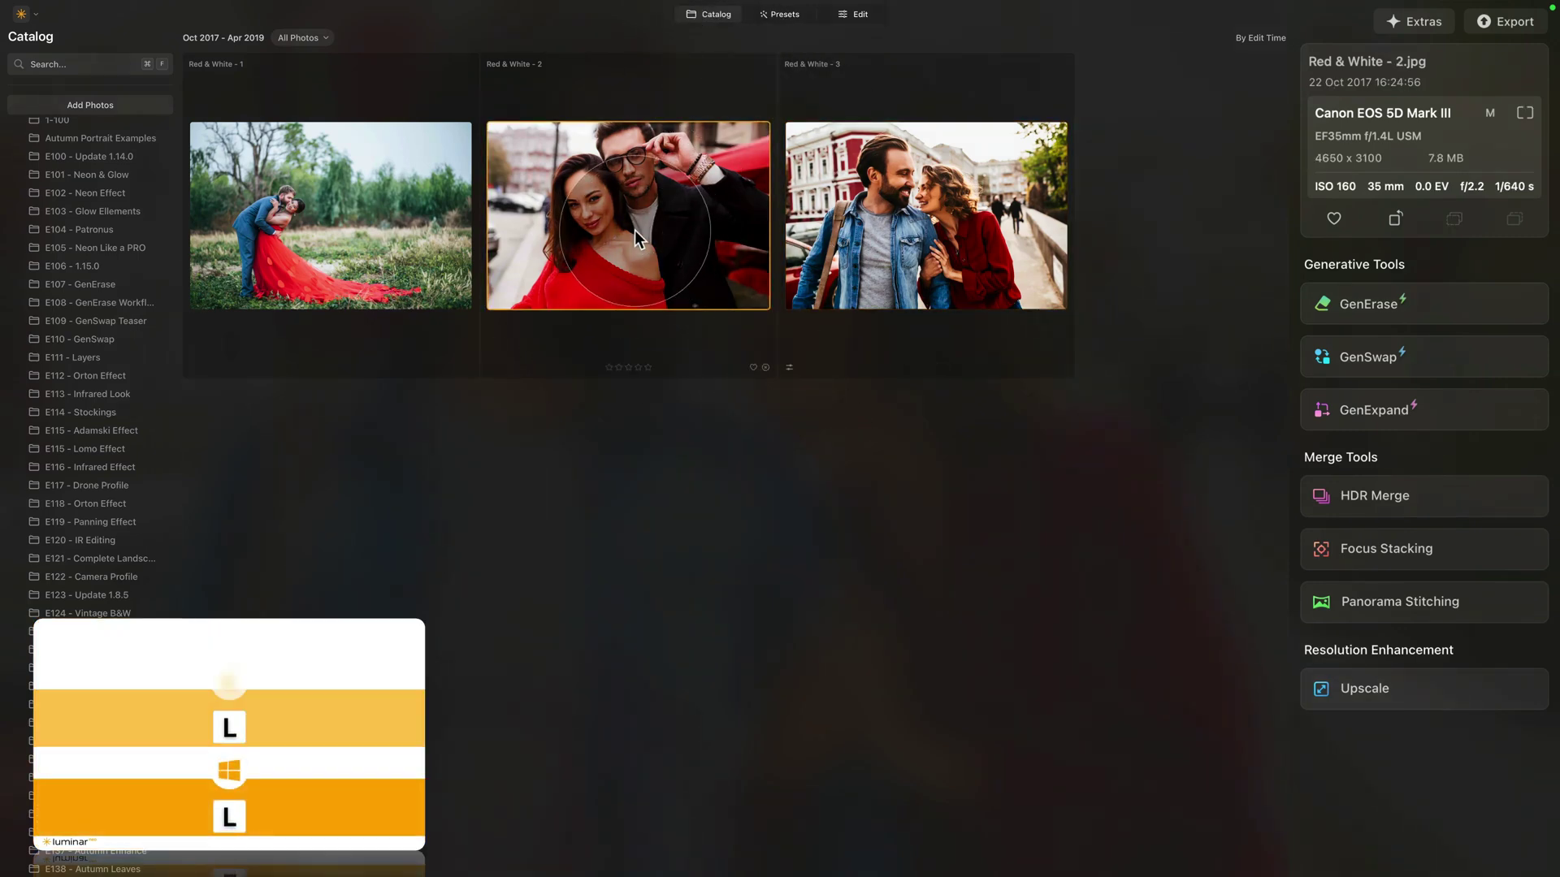
pyautogui.click(248, 250)
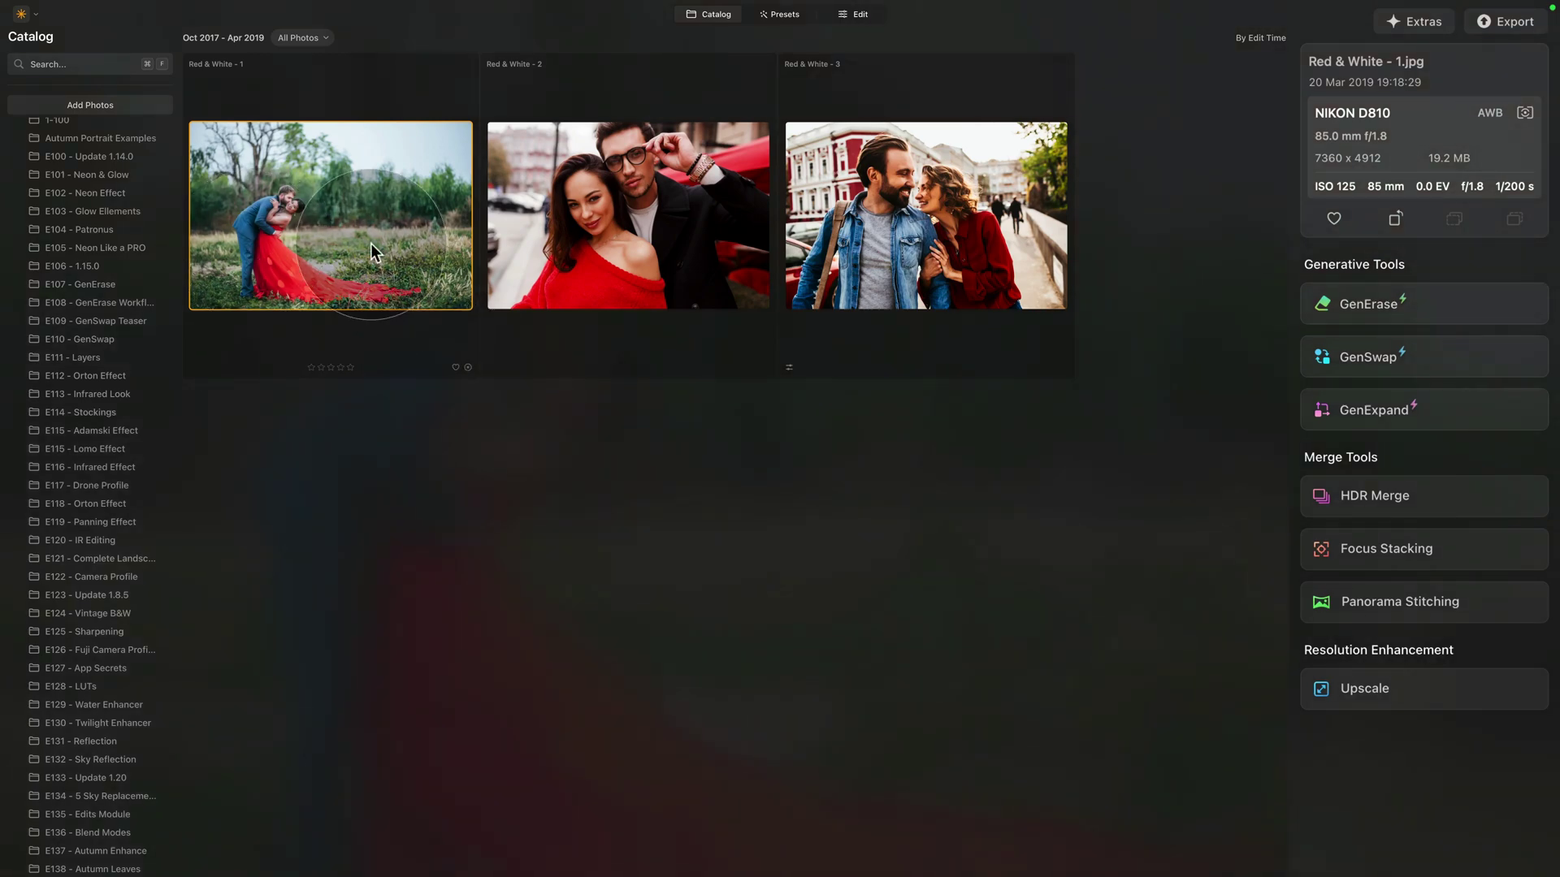
pyautogui.click(767, 16)
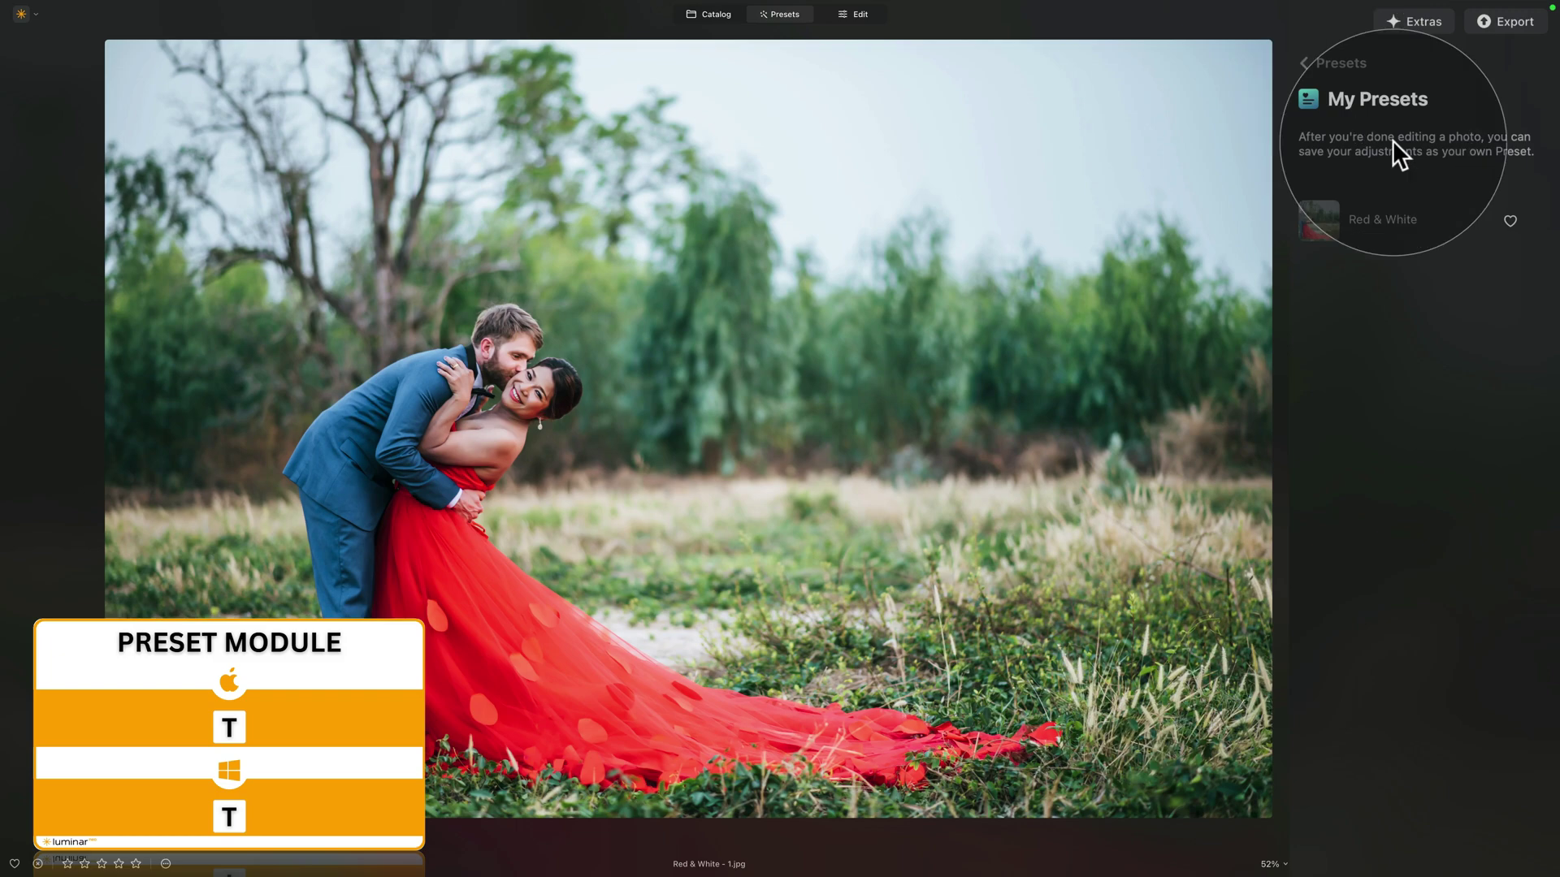
pyautogui.click(1324, 228)
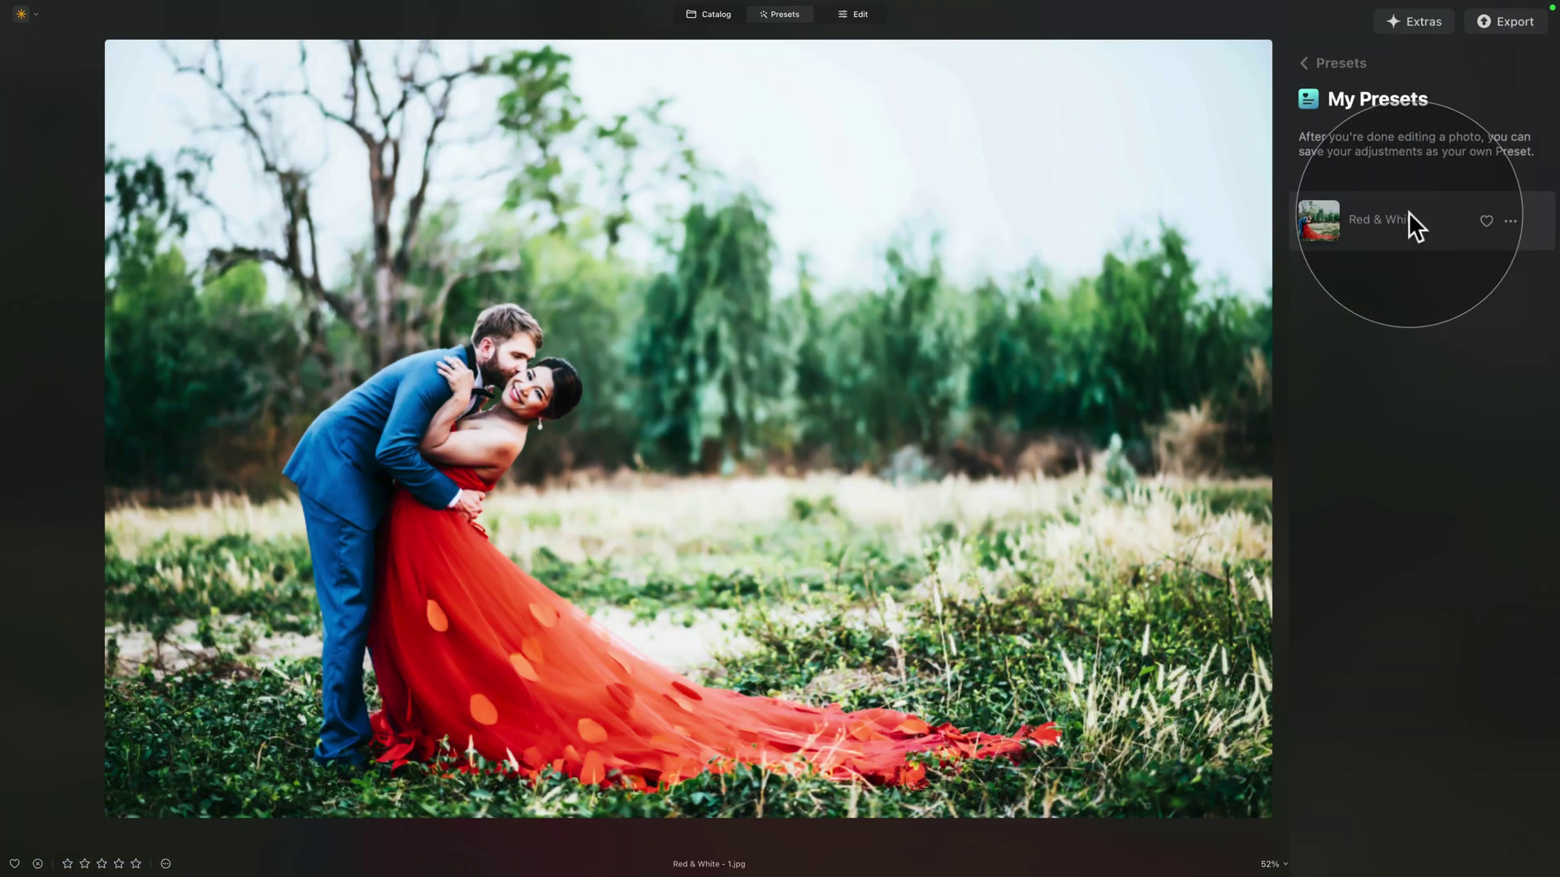
pyautogui.click(1313, 218)
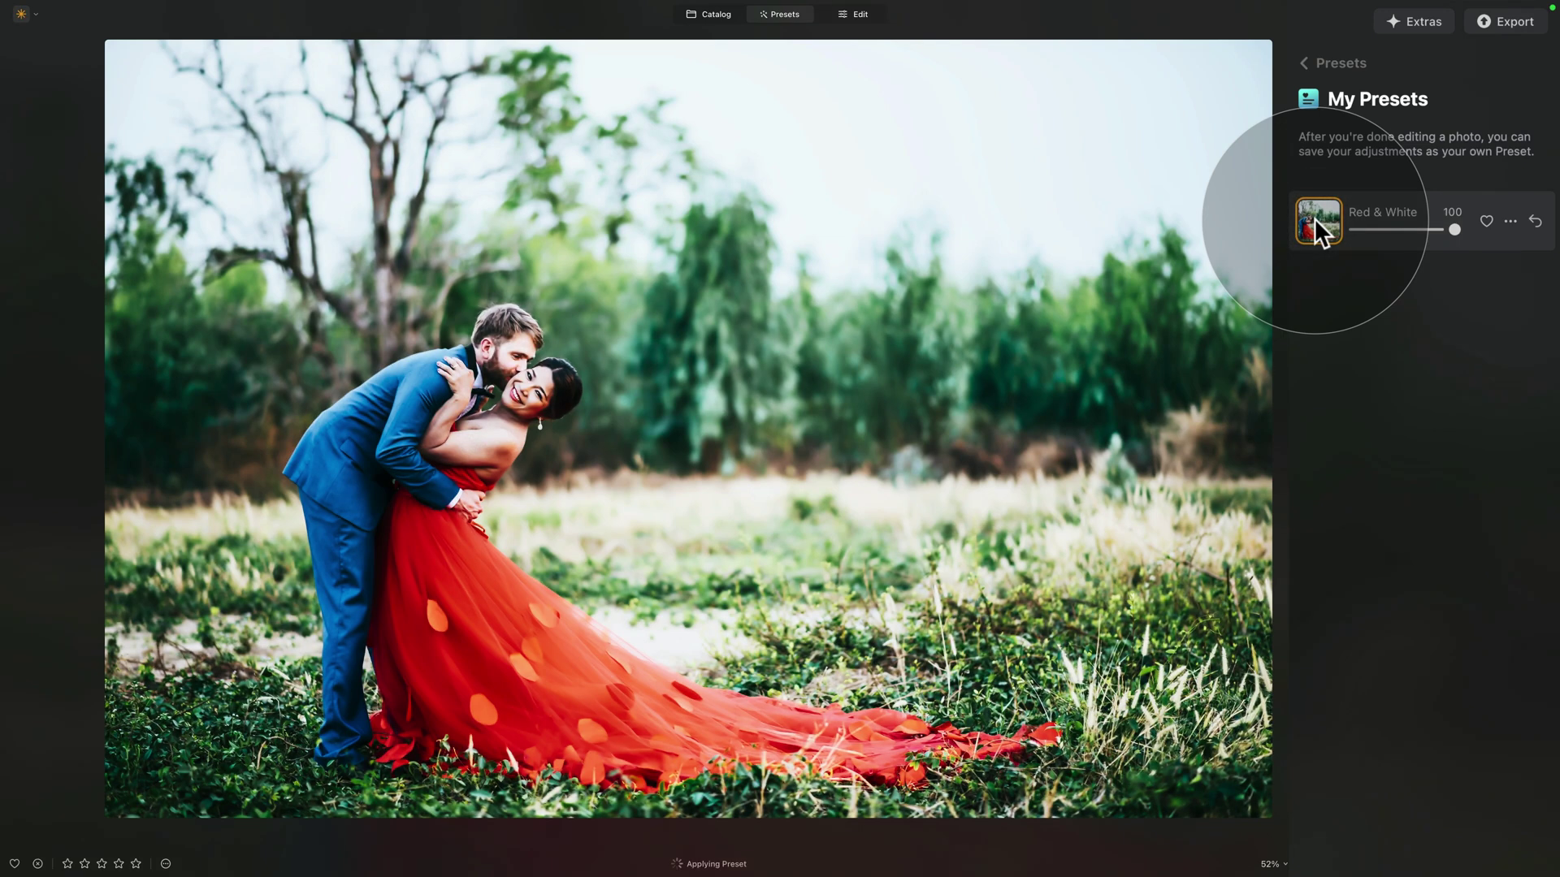
# - Set the strength of the Red & White preset to 64 on the red dress photo
pyautogui.moveTo(1446, 226)
pyautogui.mouseDown()
pyautogui.moveTo(1396, 237)
pyautogui.moveTo(1463, 244)
pyautogui.mouseUp()
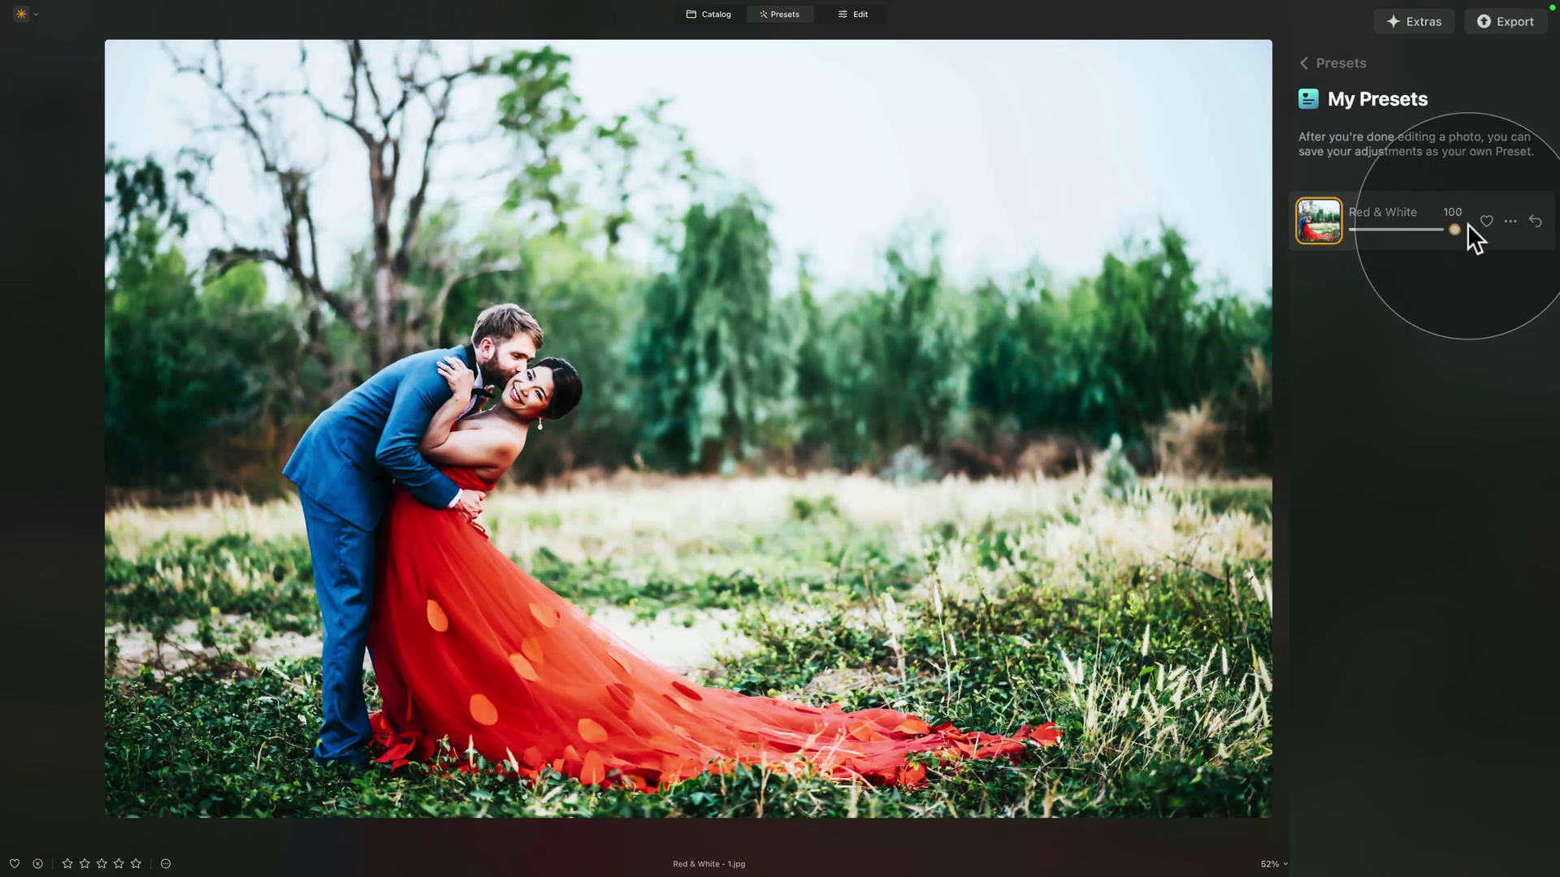
pyautogui.click(1351, 236)
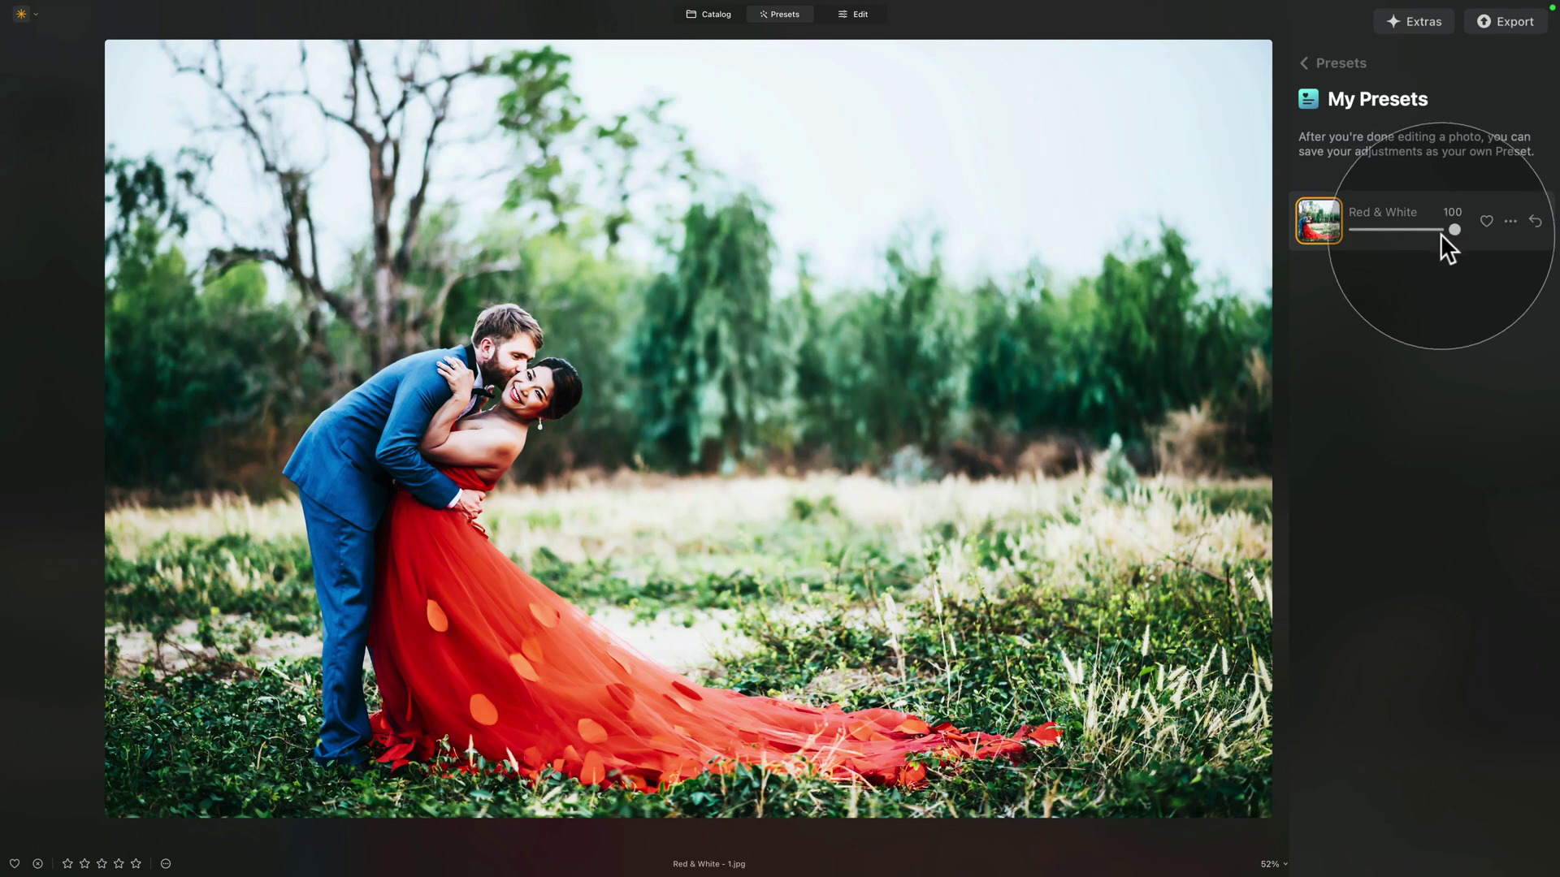
pyautogui.moveTo(1440, 233); pyautogui.dragTo(1387, 226)
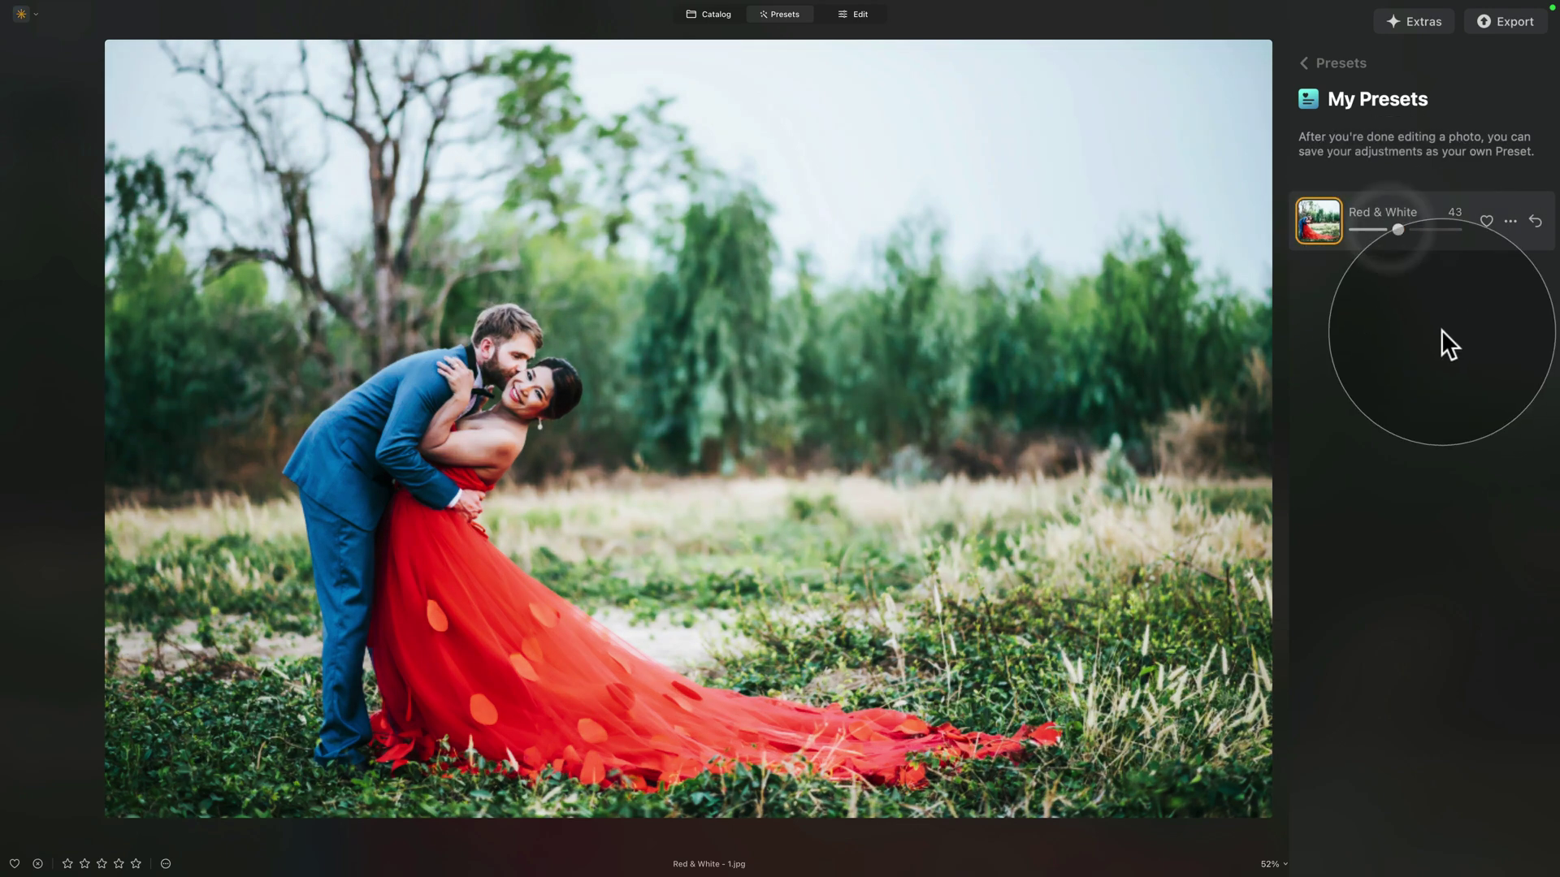
pyautogui.doubleClick(1444, 232)
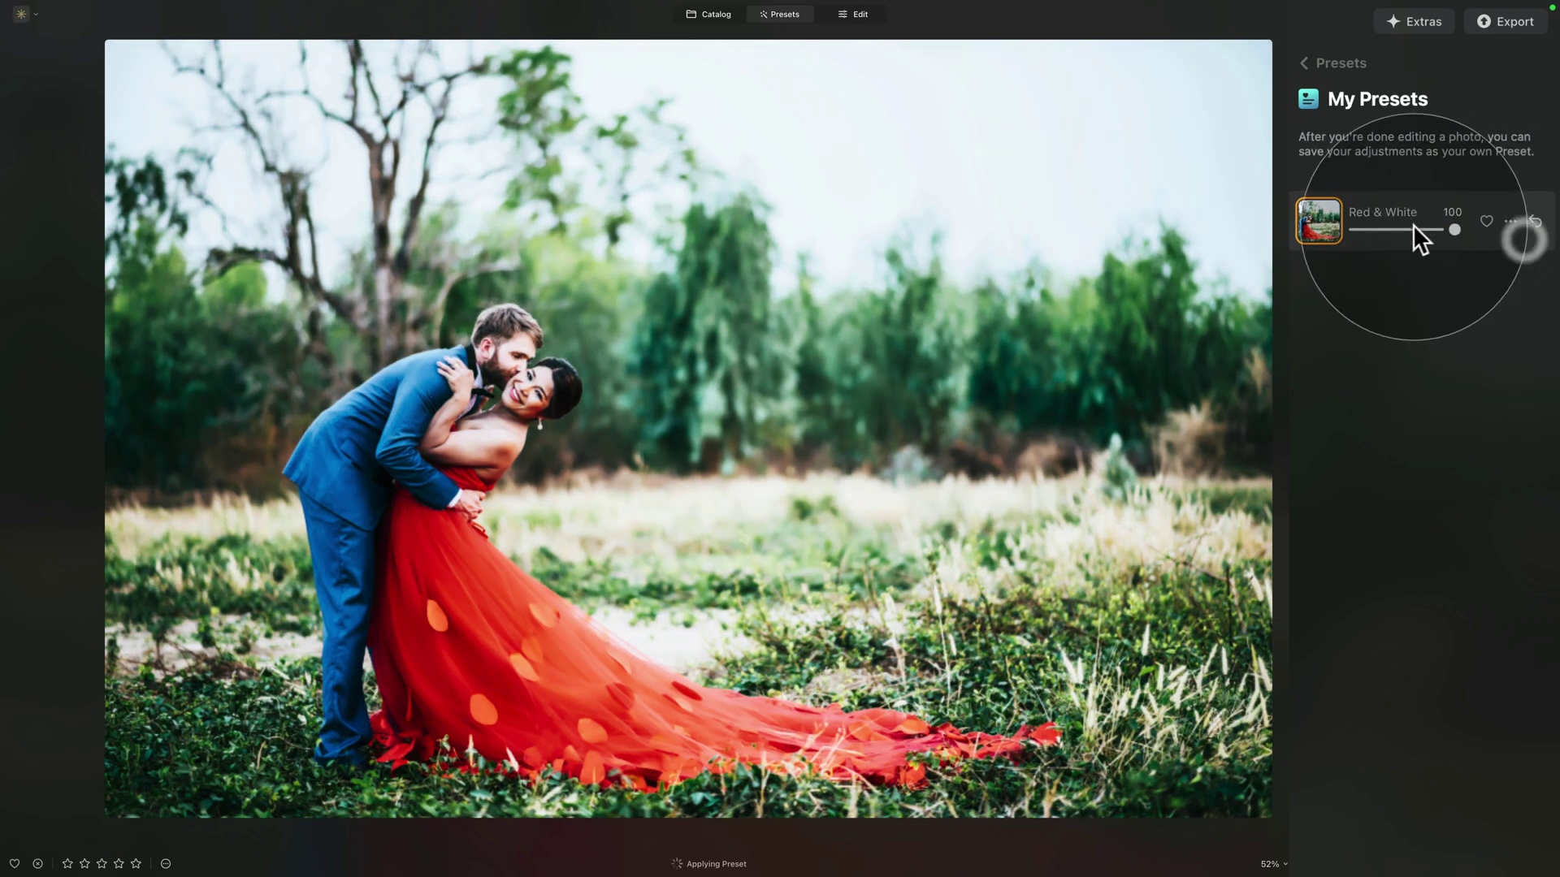
pyautogui.moveTo(1417, 225)
pyautogui.mouseDown()
pyautogui.moveTo(1363, 225)
pyautogui.moveTo(1419, 227)
pyautogui.mouseUp()
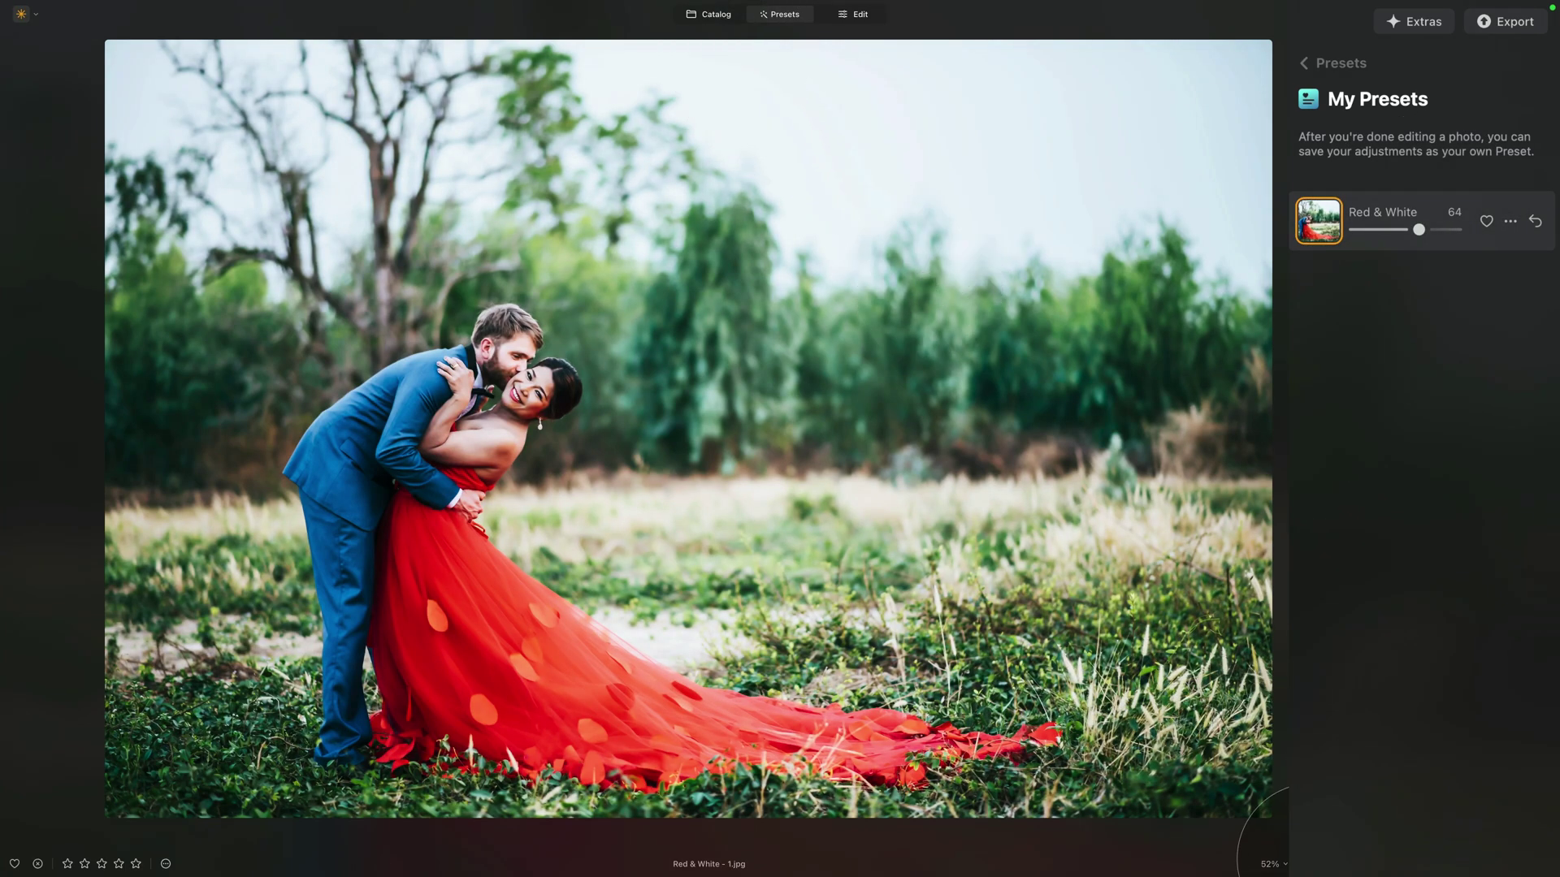
# - Apply the custom Red & White preset to Red & White - 2.jpg at a strength of 60
pyautogui.moveTo(122, 873)
pyautogui.click(61, 853)
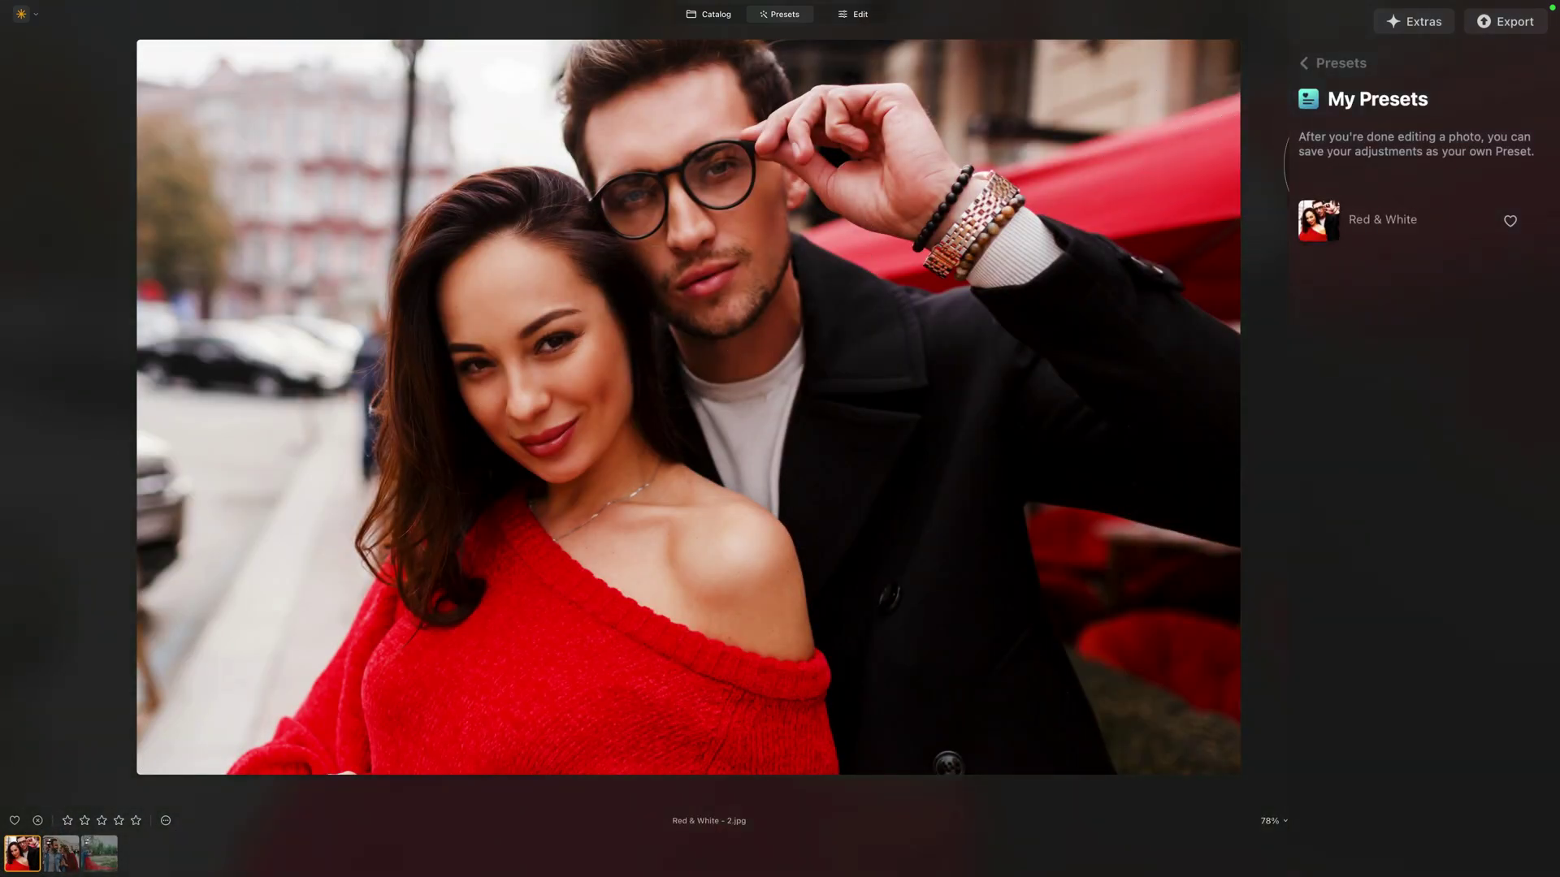
pyautogui.click(1317, 218)
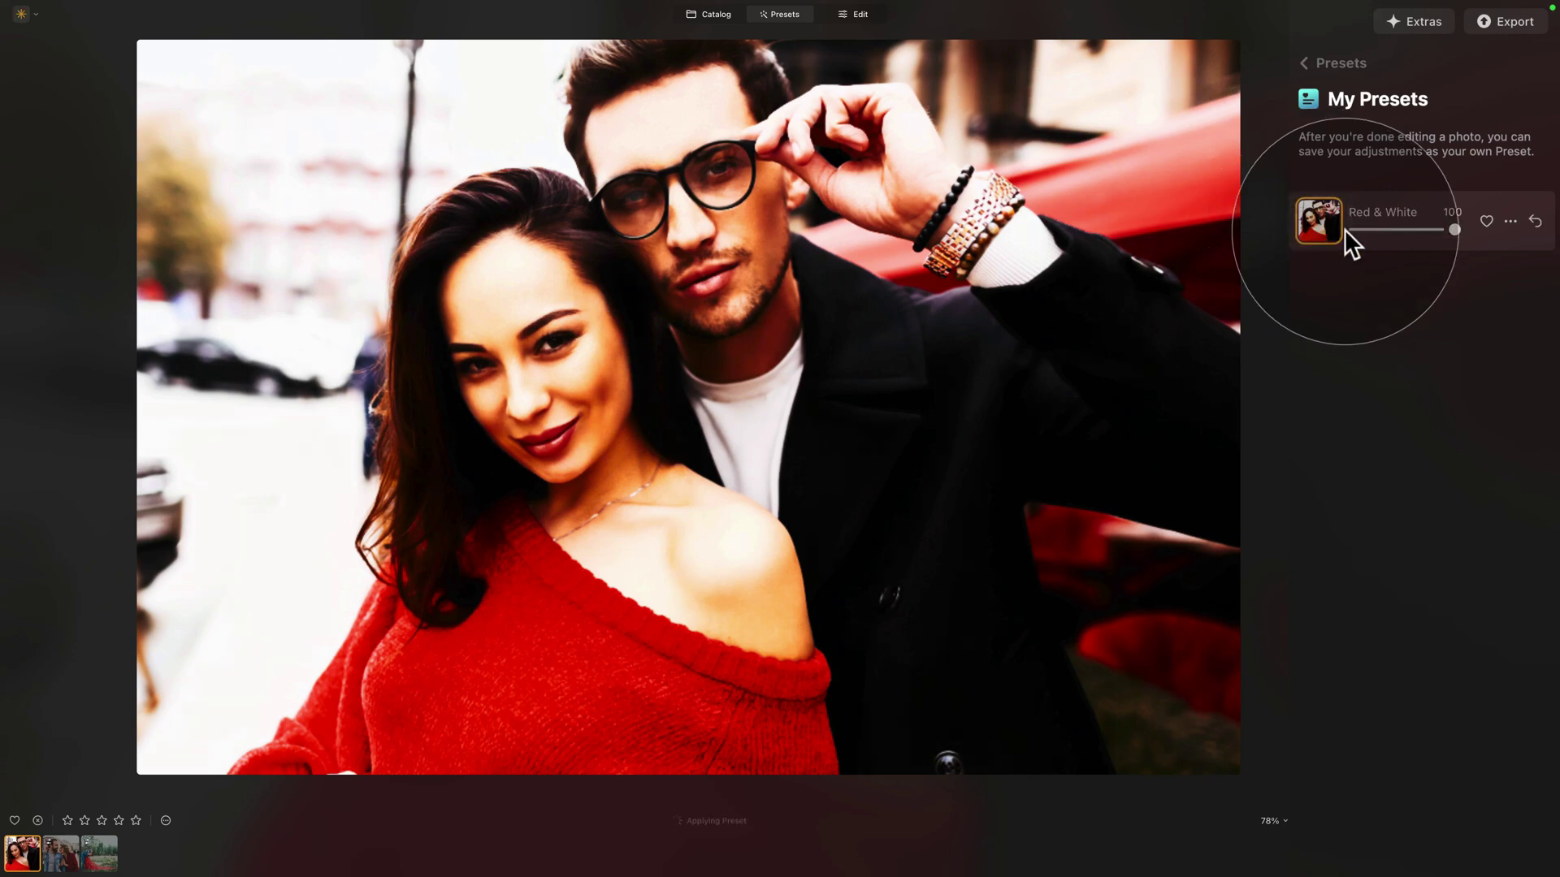
pyautogui.moveTo(1454, 229); pyautogui.dragTo(1418, 222)
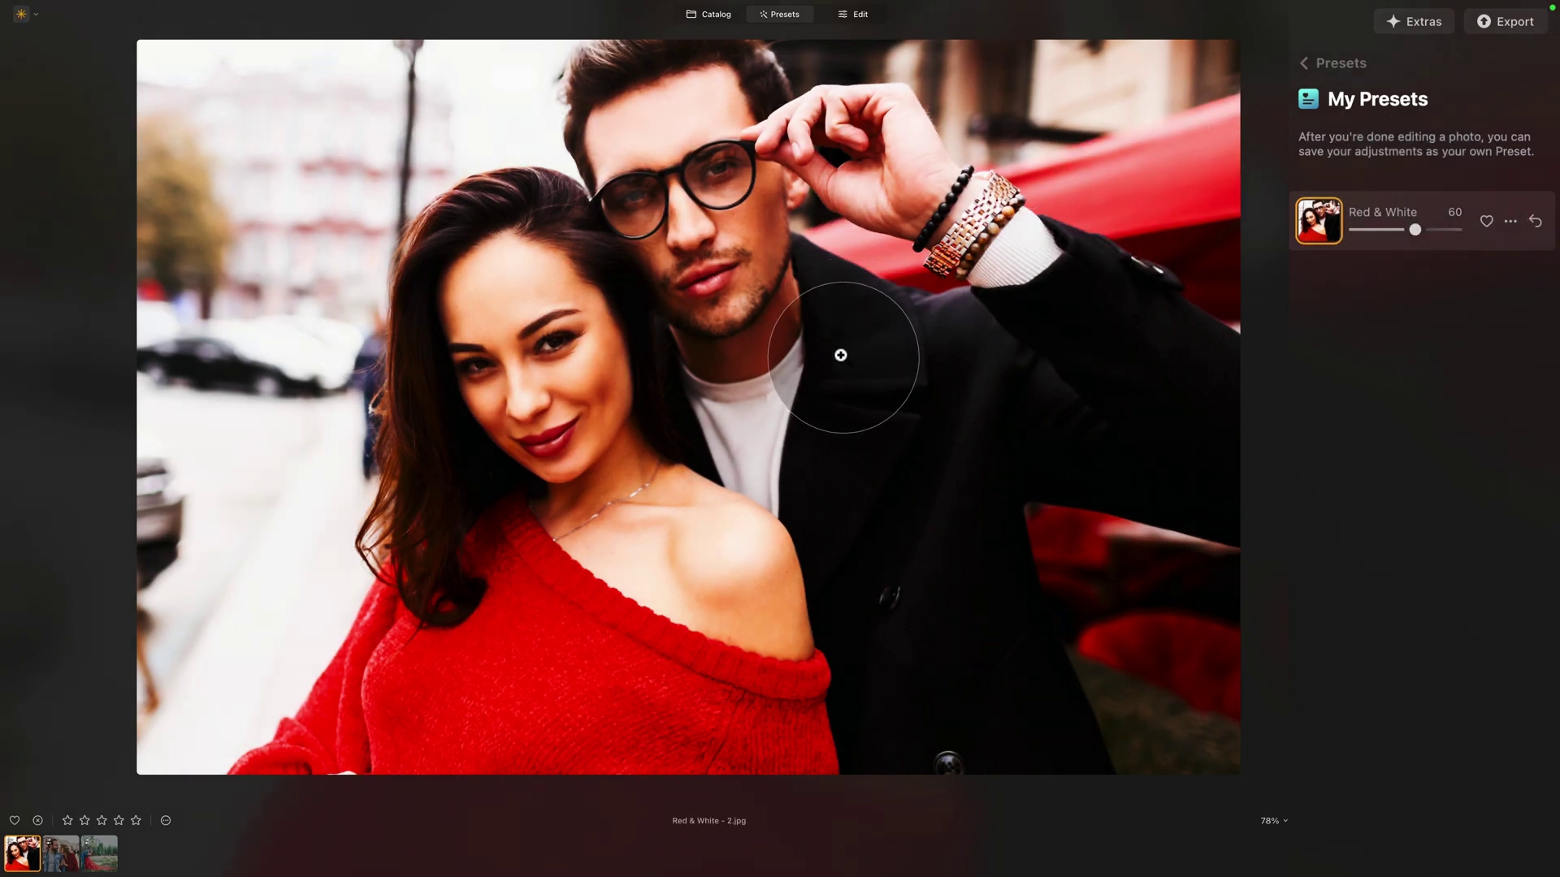
# - Review the edits applied to Red & White - 2.jpg, checking the Face and Color settings
pyautogui.click(858, 19)
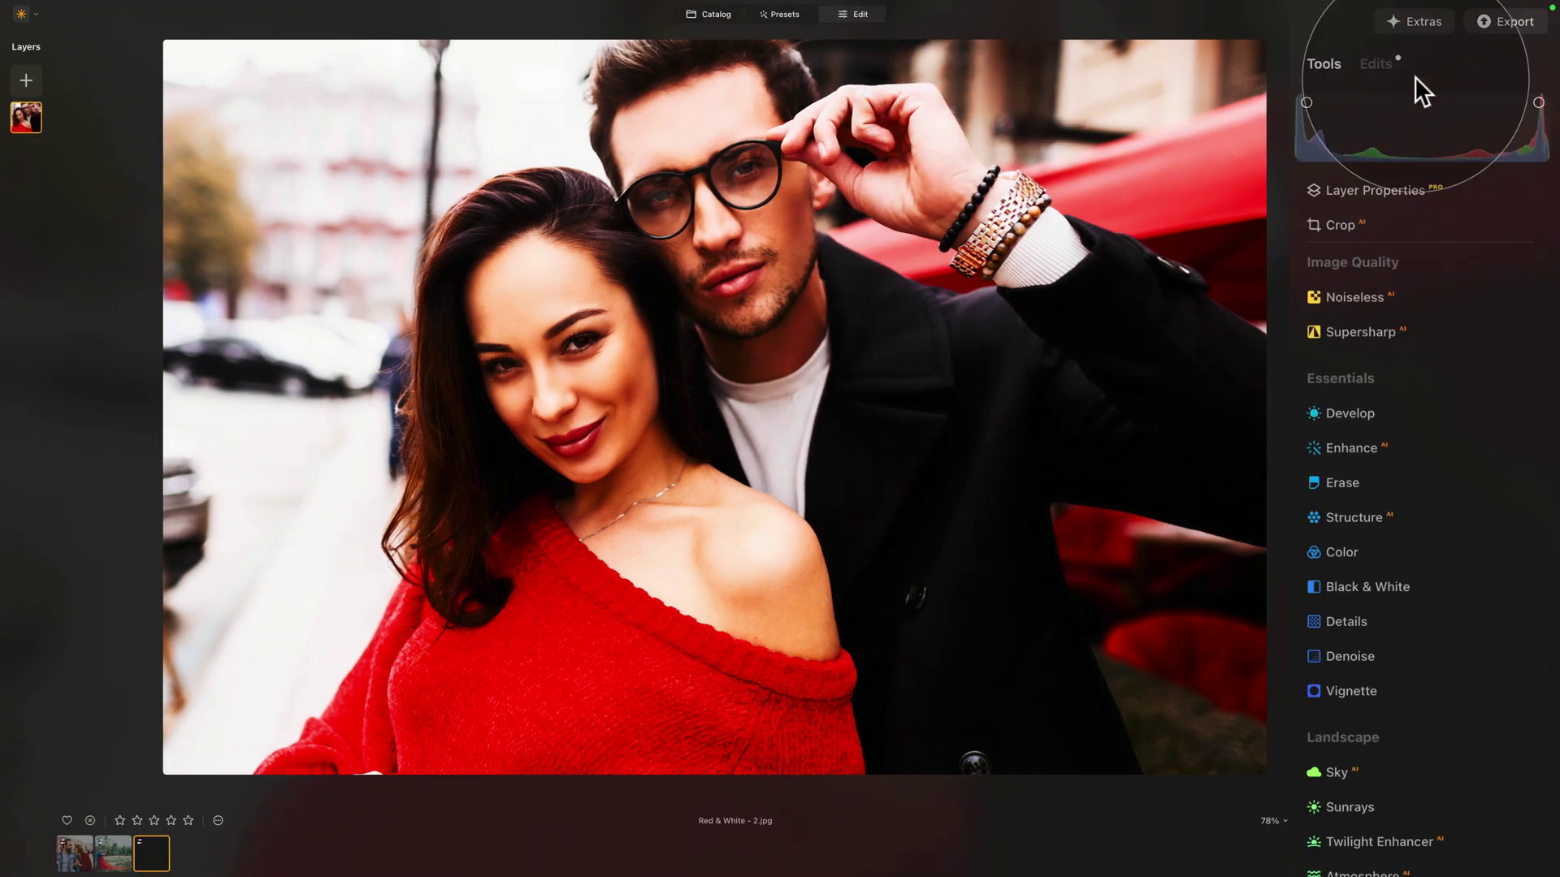
pyautogui.click(1374, 65)
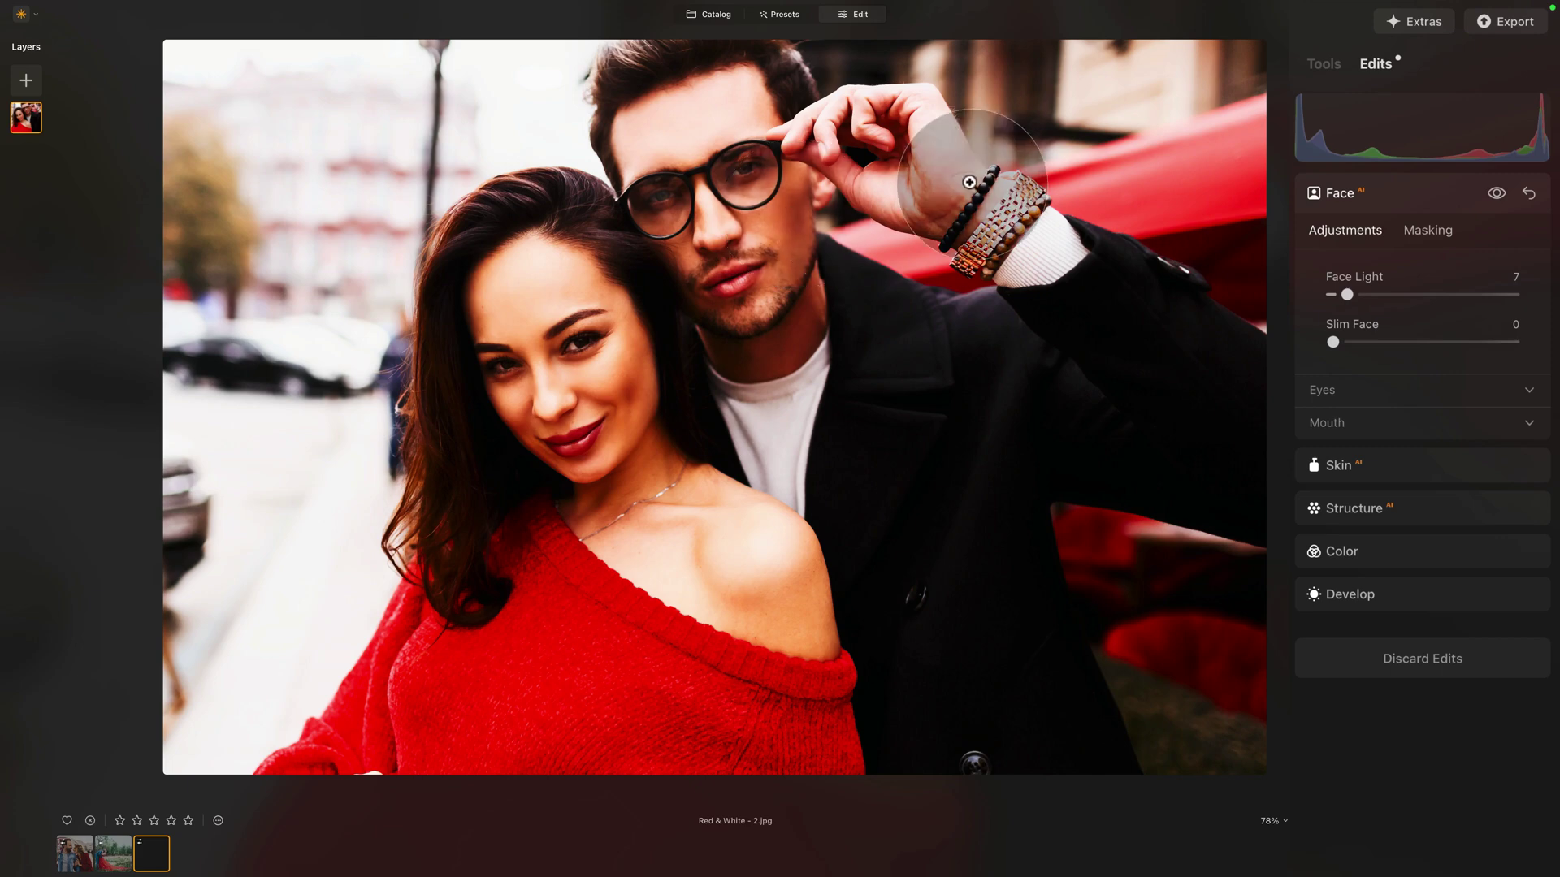
pyautogui.click(1368, 192)
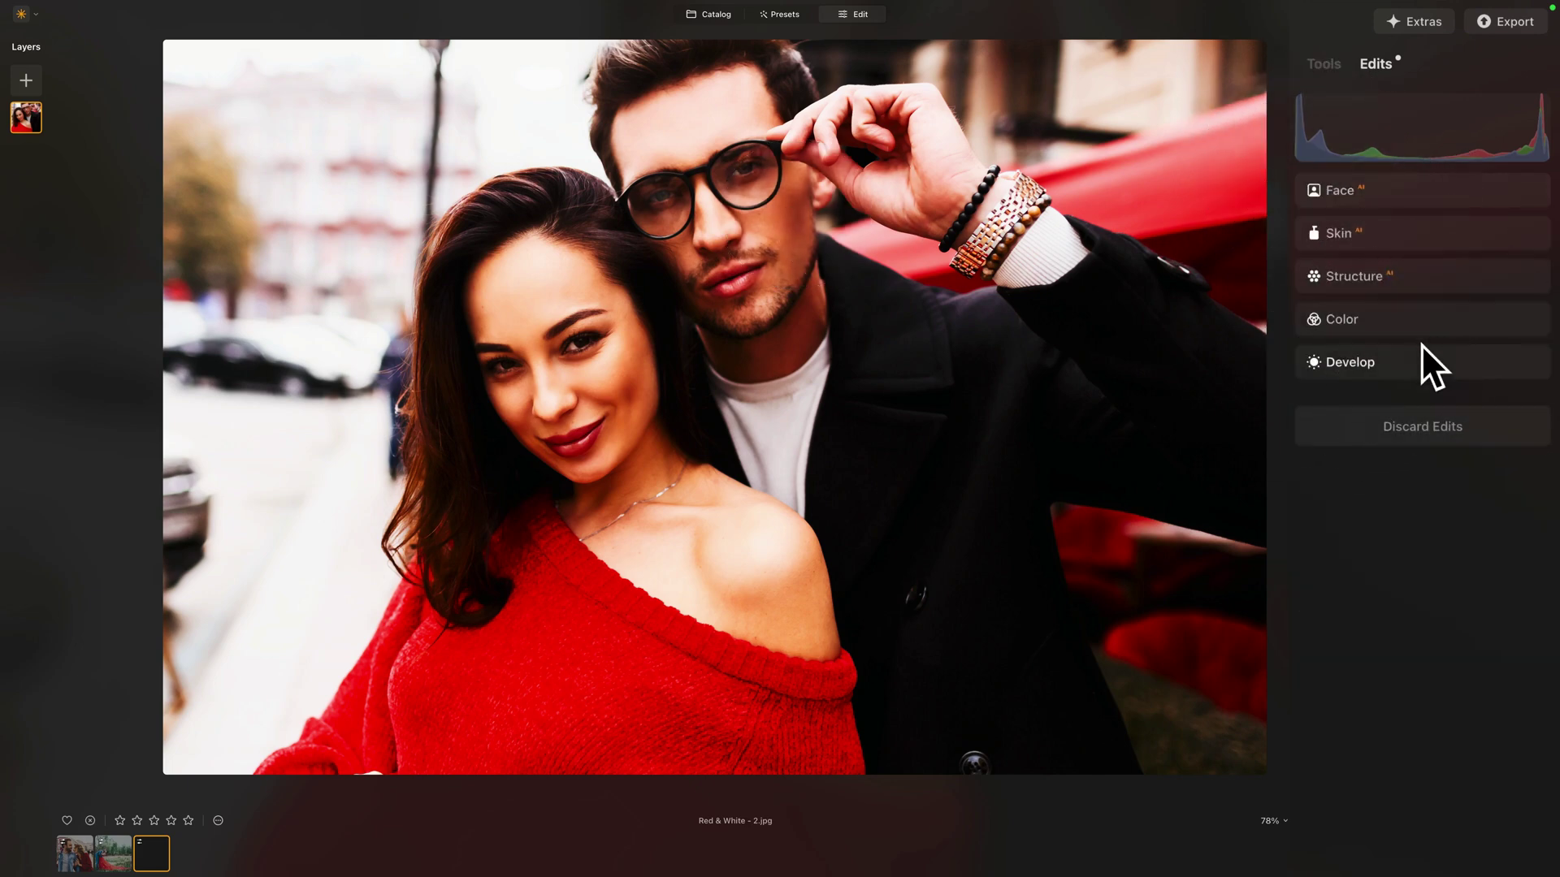
pyautogui.click(1353, 321)
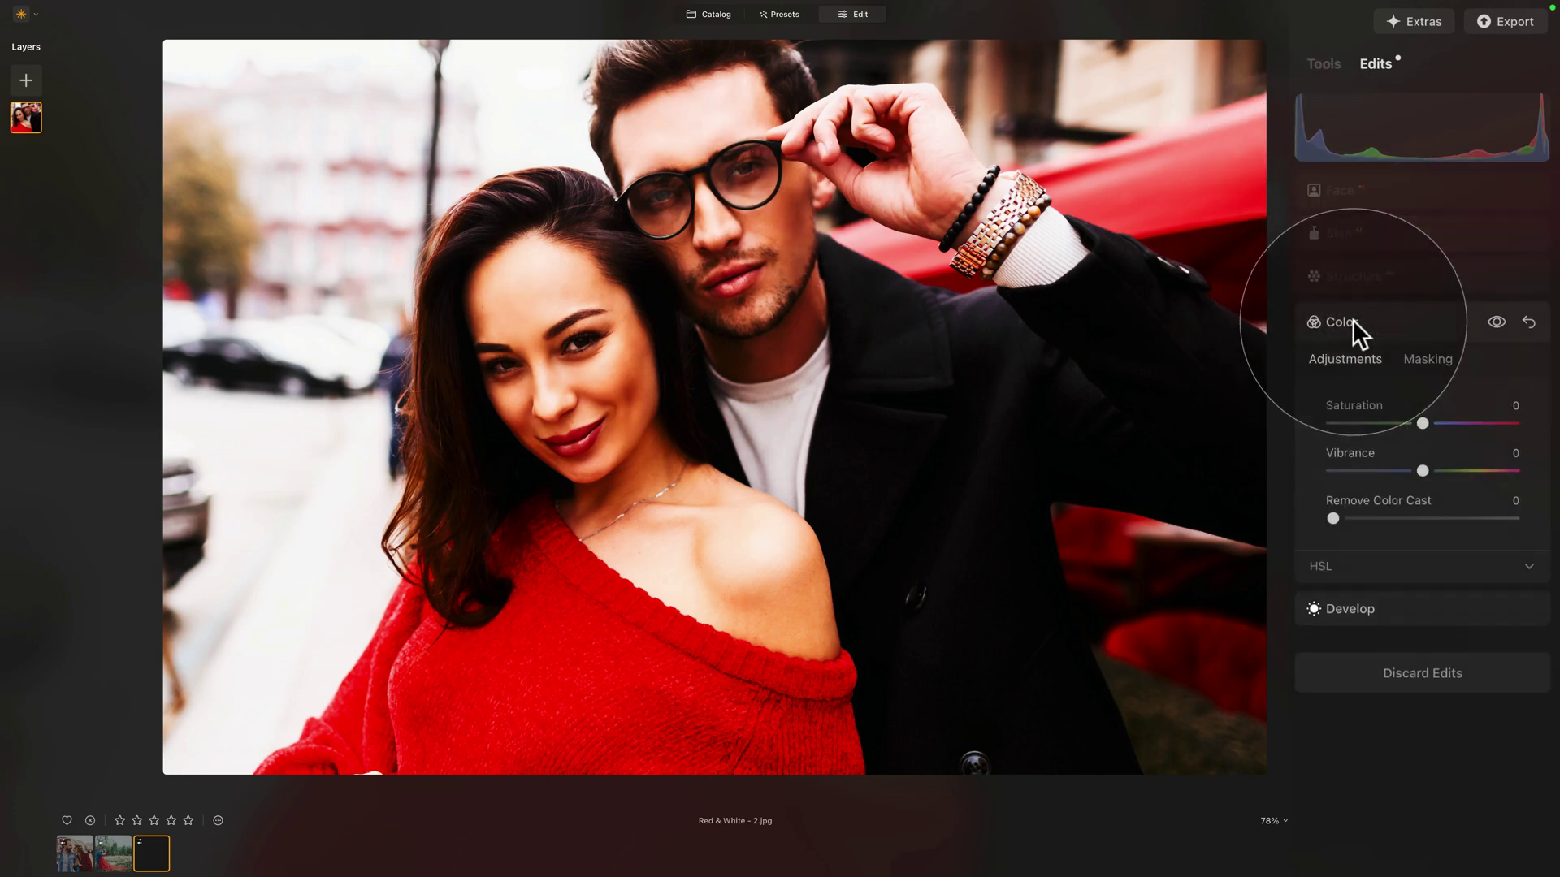
pyautogui.click(1352, 321)
# - Reset the Exposure in the photo's Develop edits to 0.00, and return to the full tool list
pyautogui.click(1377, 589)
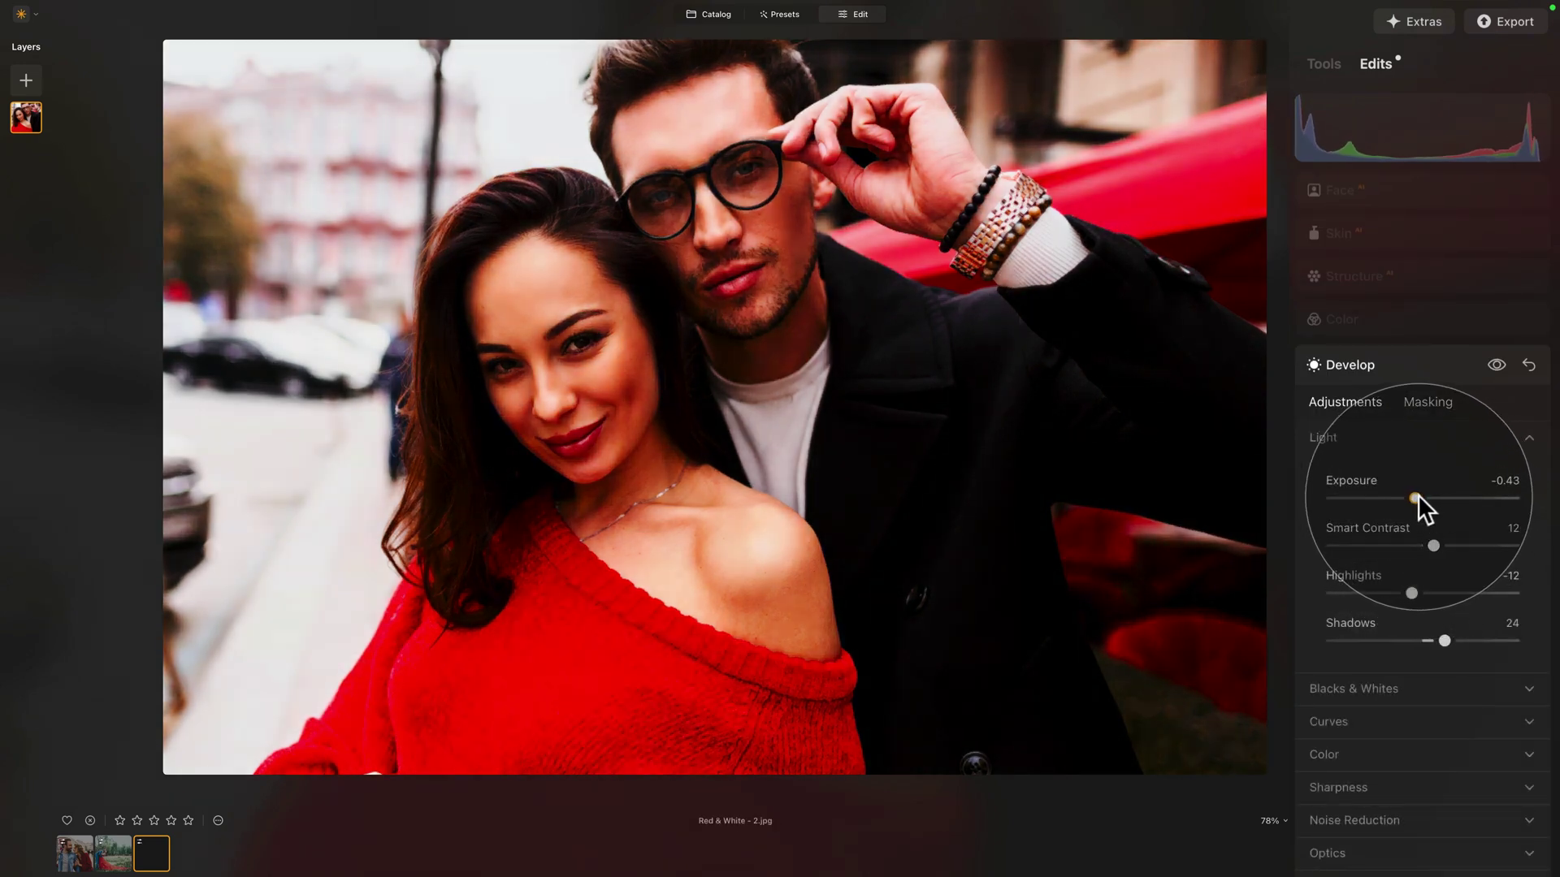
pyautogui.doubleClick(1417, 494)
pyautogui.click(1338, 480)
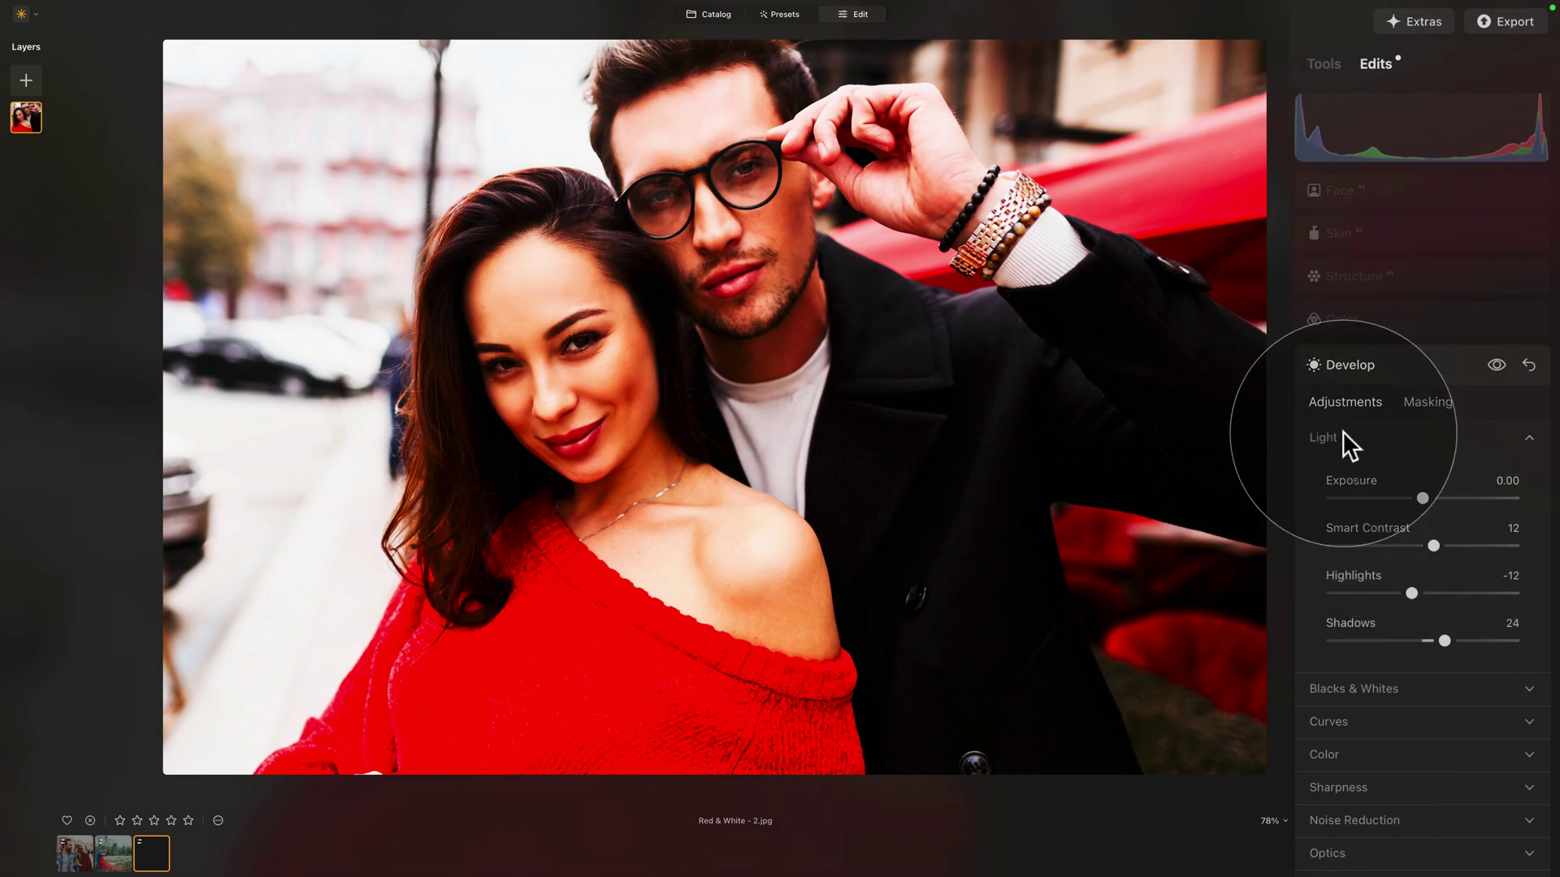
pyautogui.click(1353, 364)
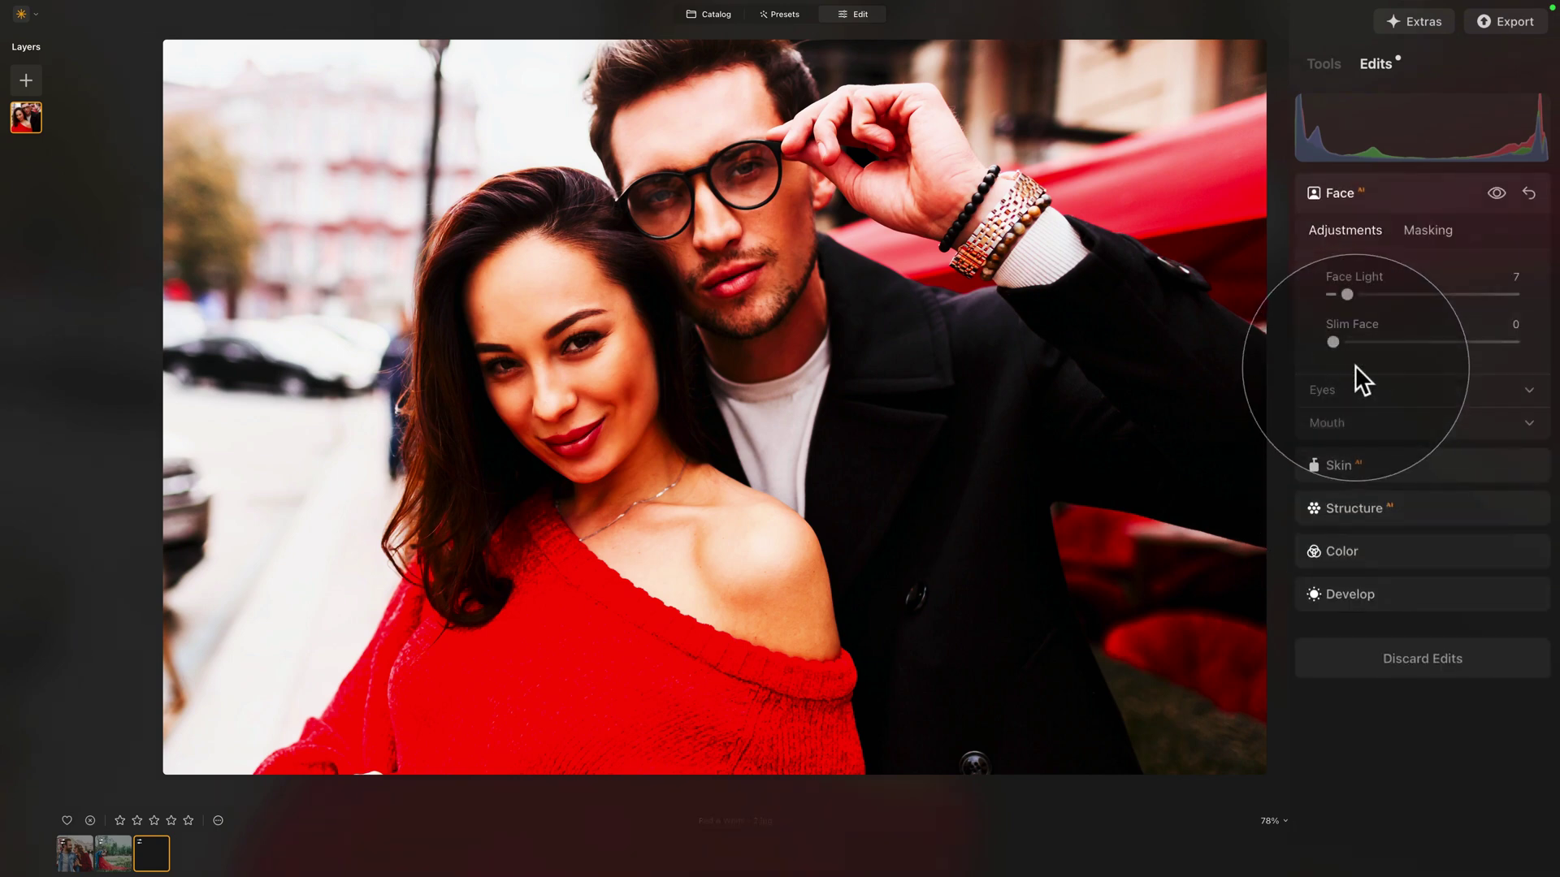
pyautogui.click(1411, 194)
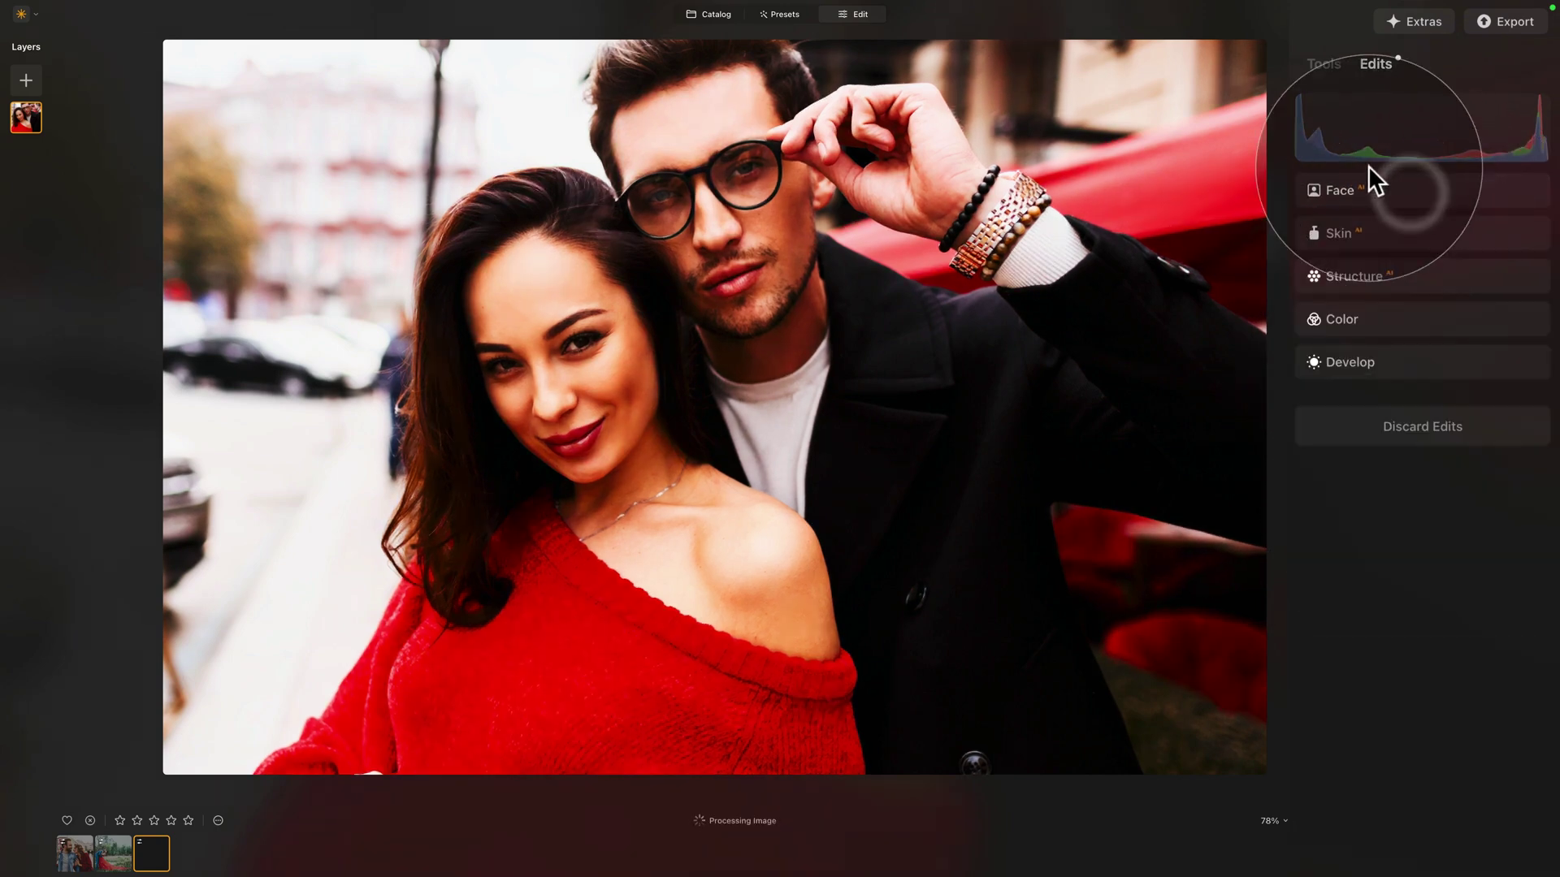
pyautogui.click(1318, 63)
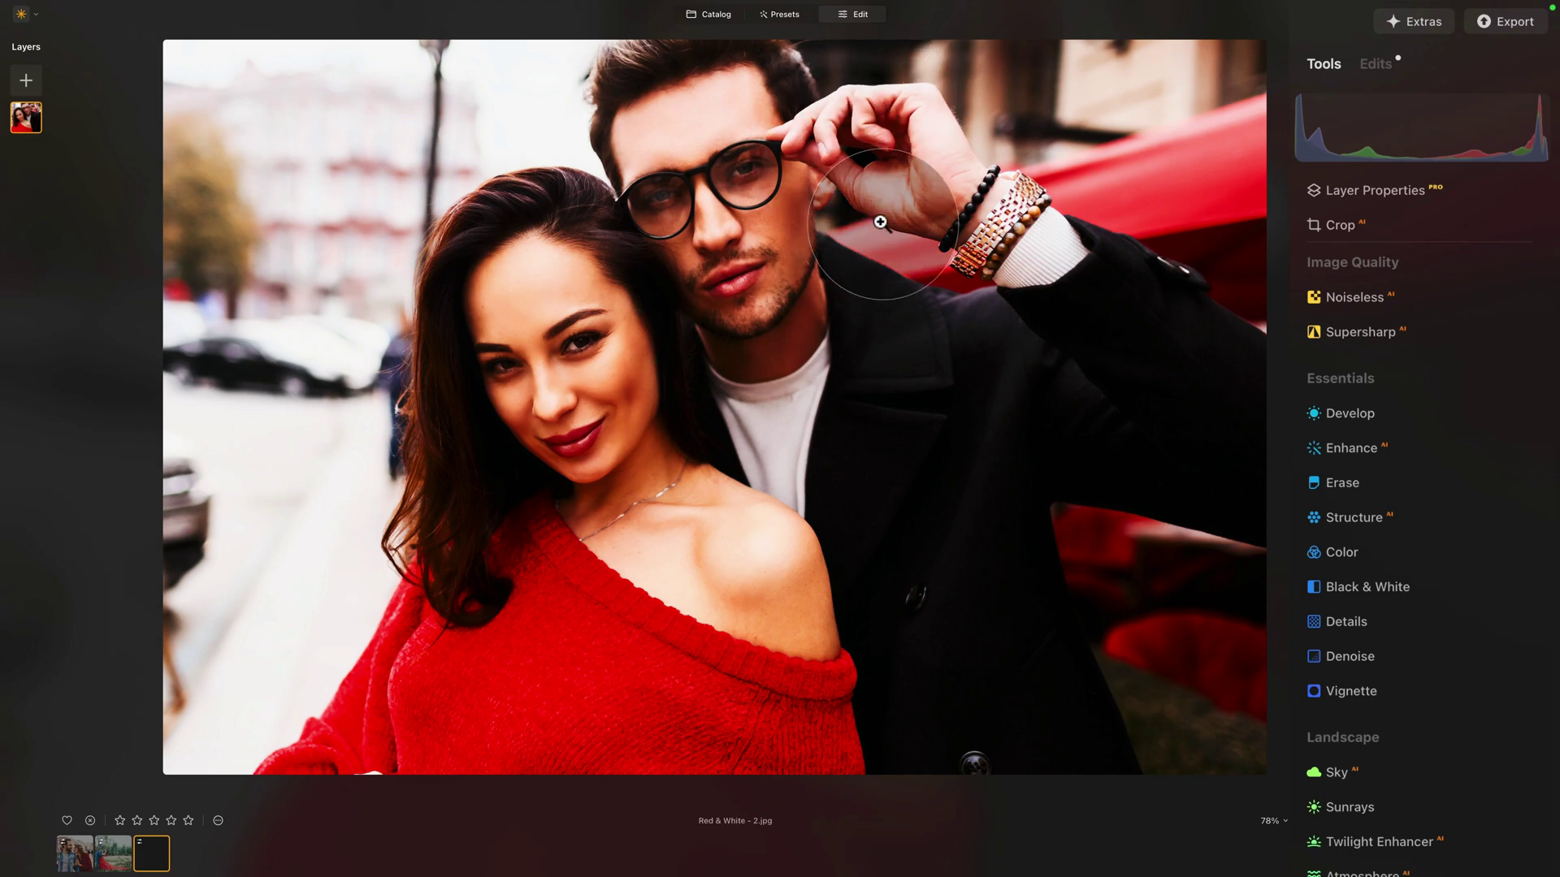
# - Open the Red & White collection among the purchased presets
pyautogui.click(771, 15)
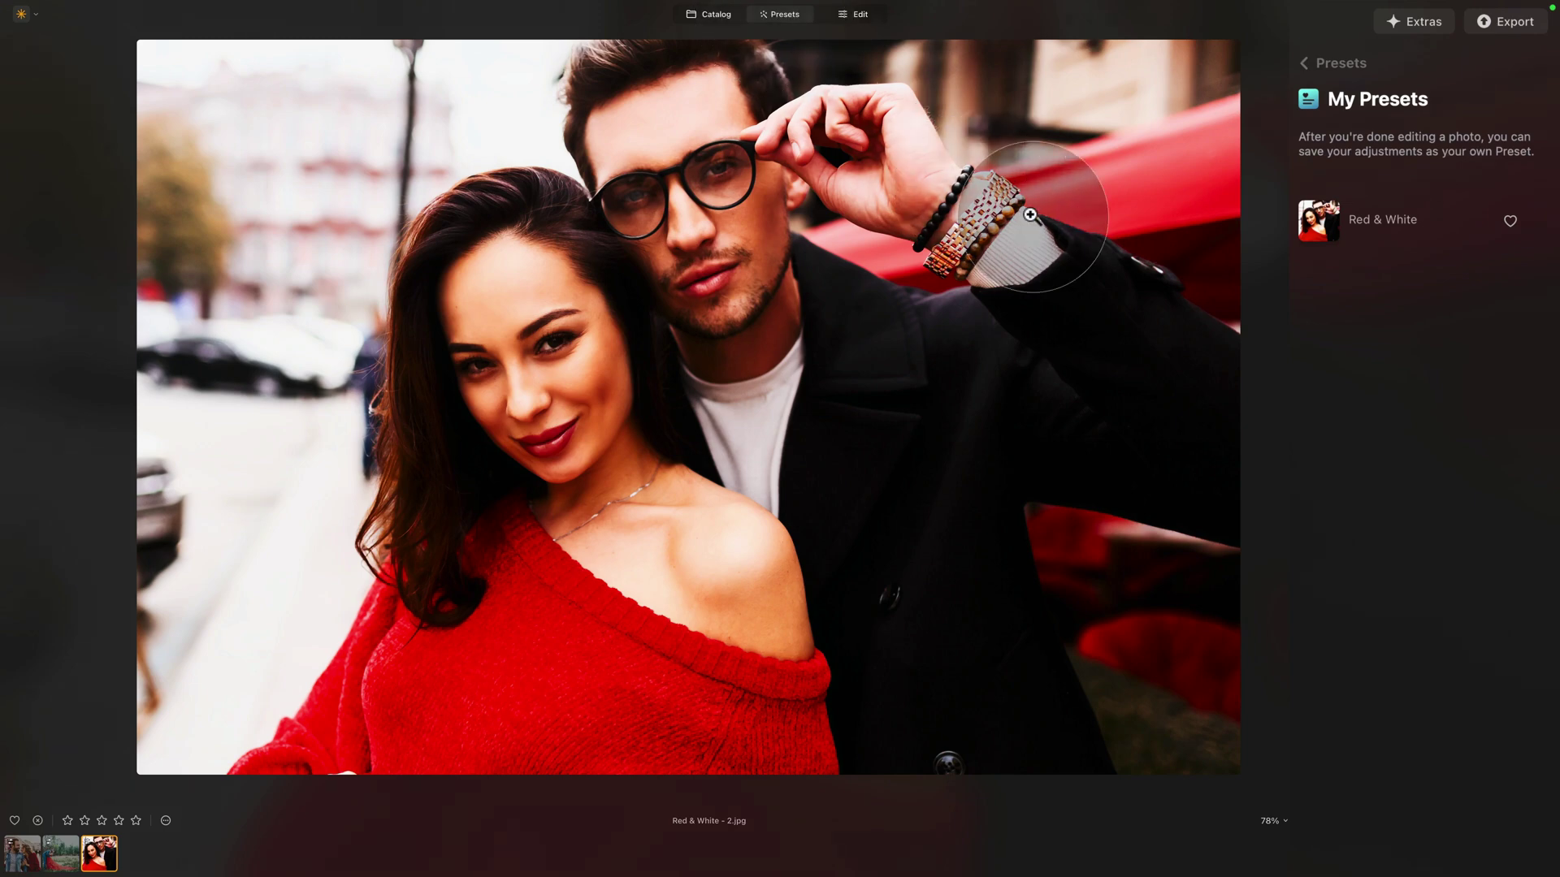
pyautogui.click(1305, 62)
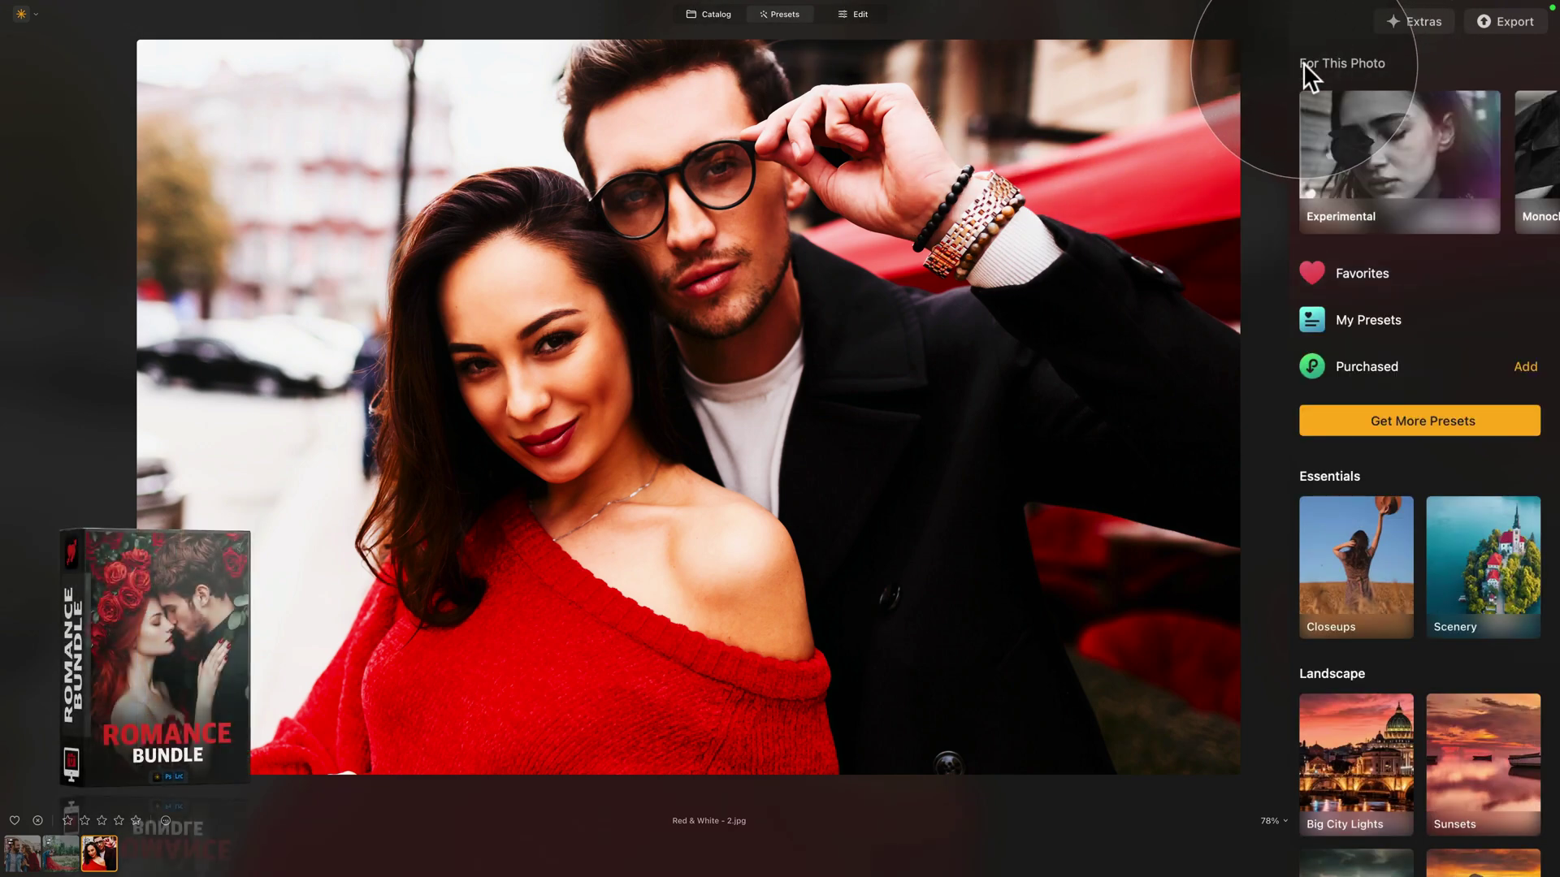
pyautogui.click(1398, 370)
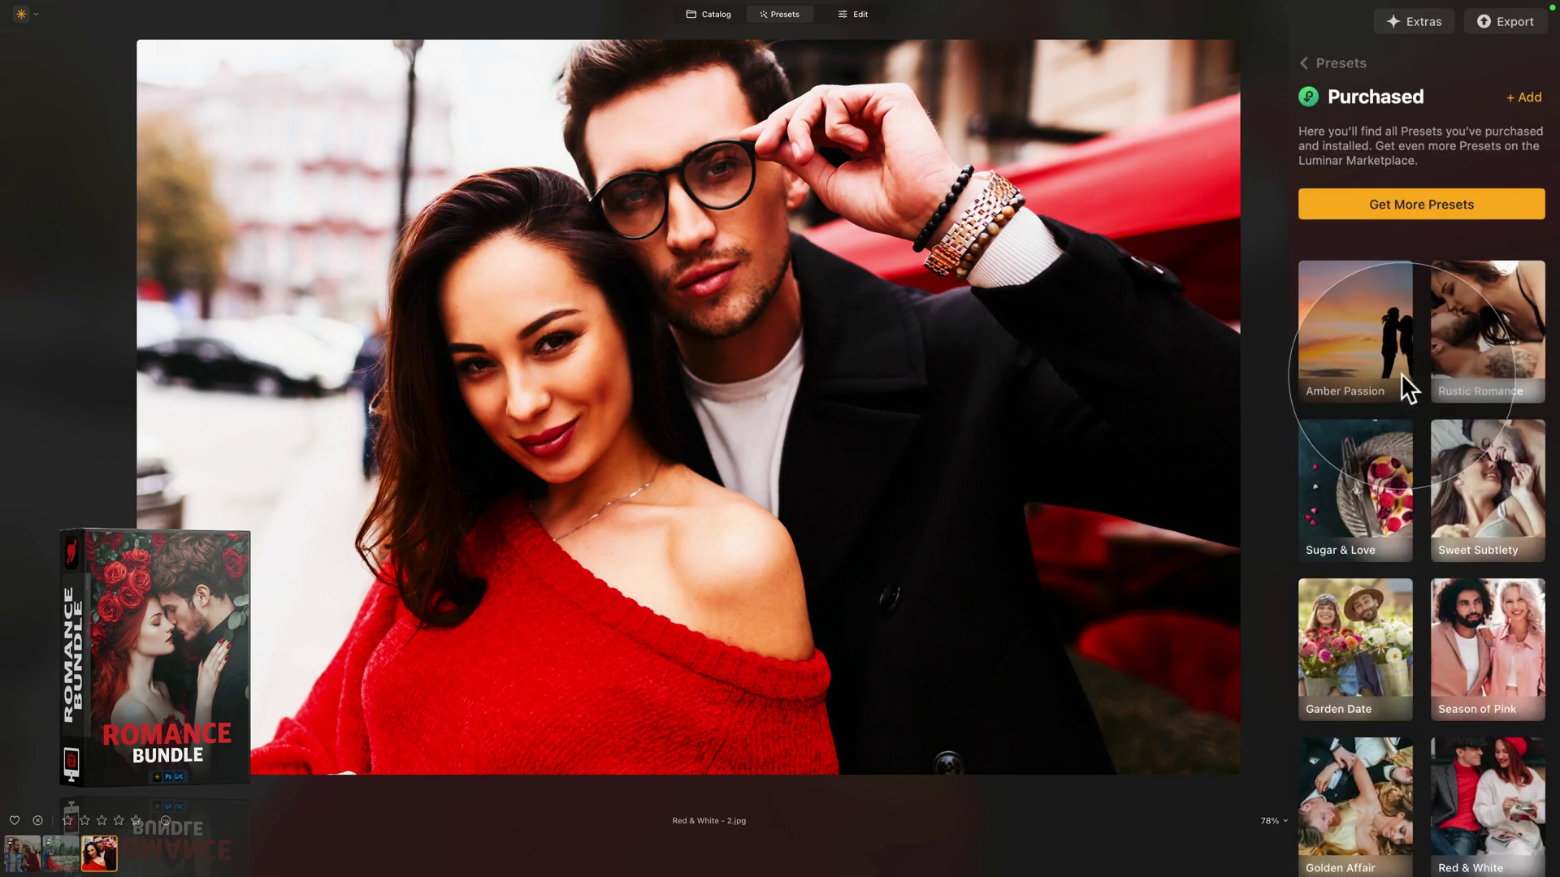
pyautogui.click(1498, 809)
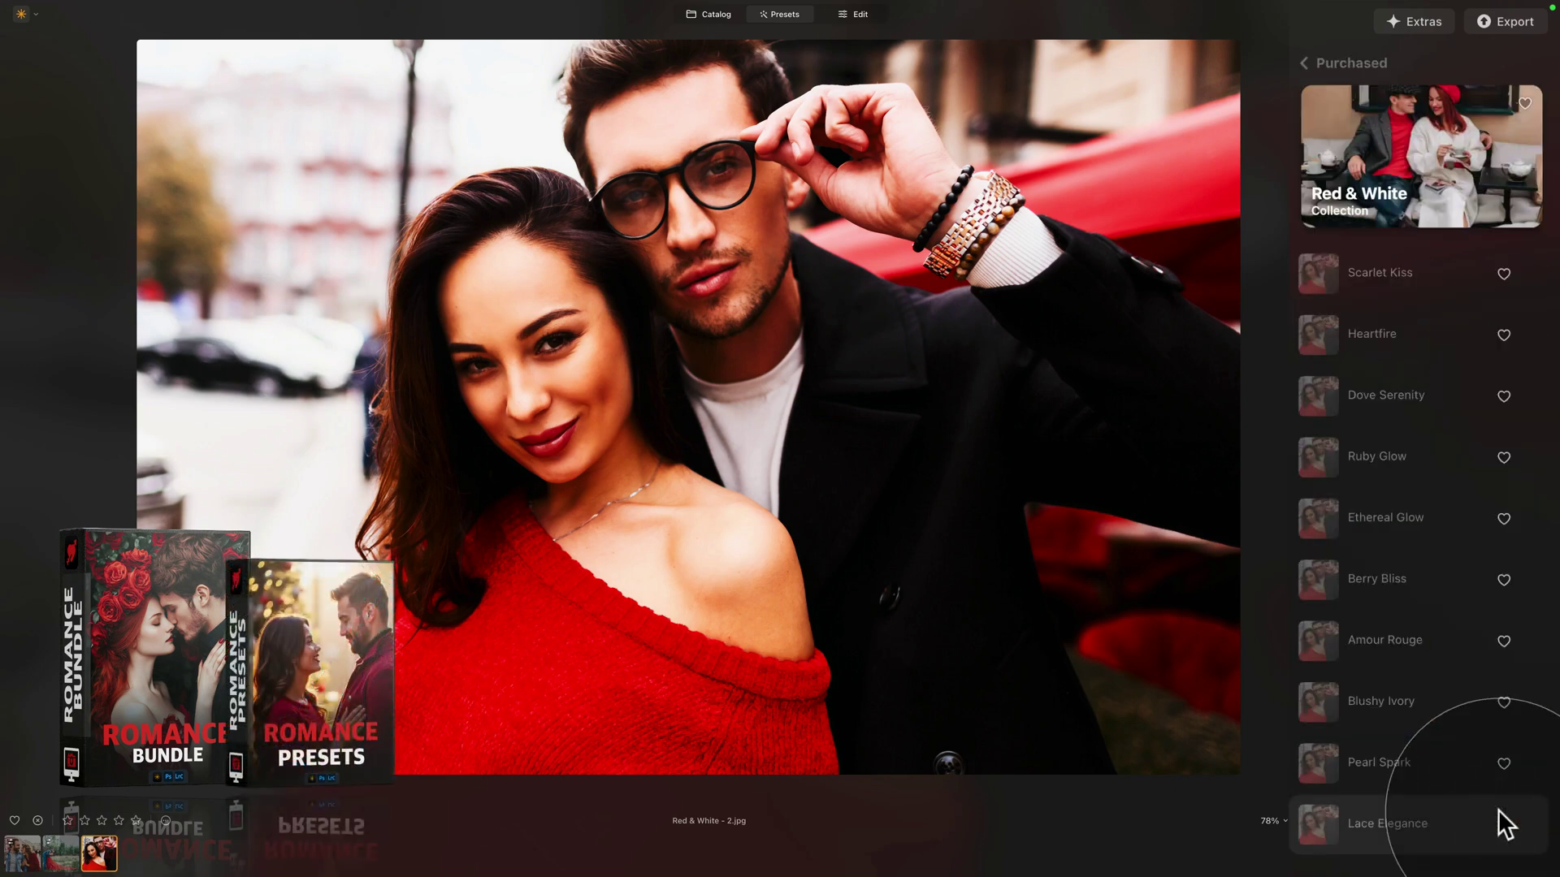
# - Apply the Heartfire preset to the photo at a strength of 59
pyautogui.click(1196, 348)
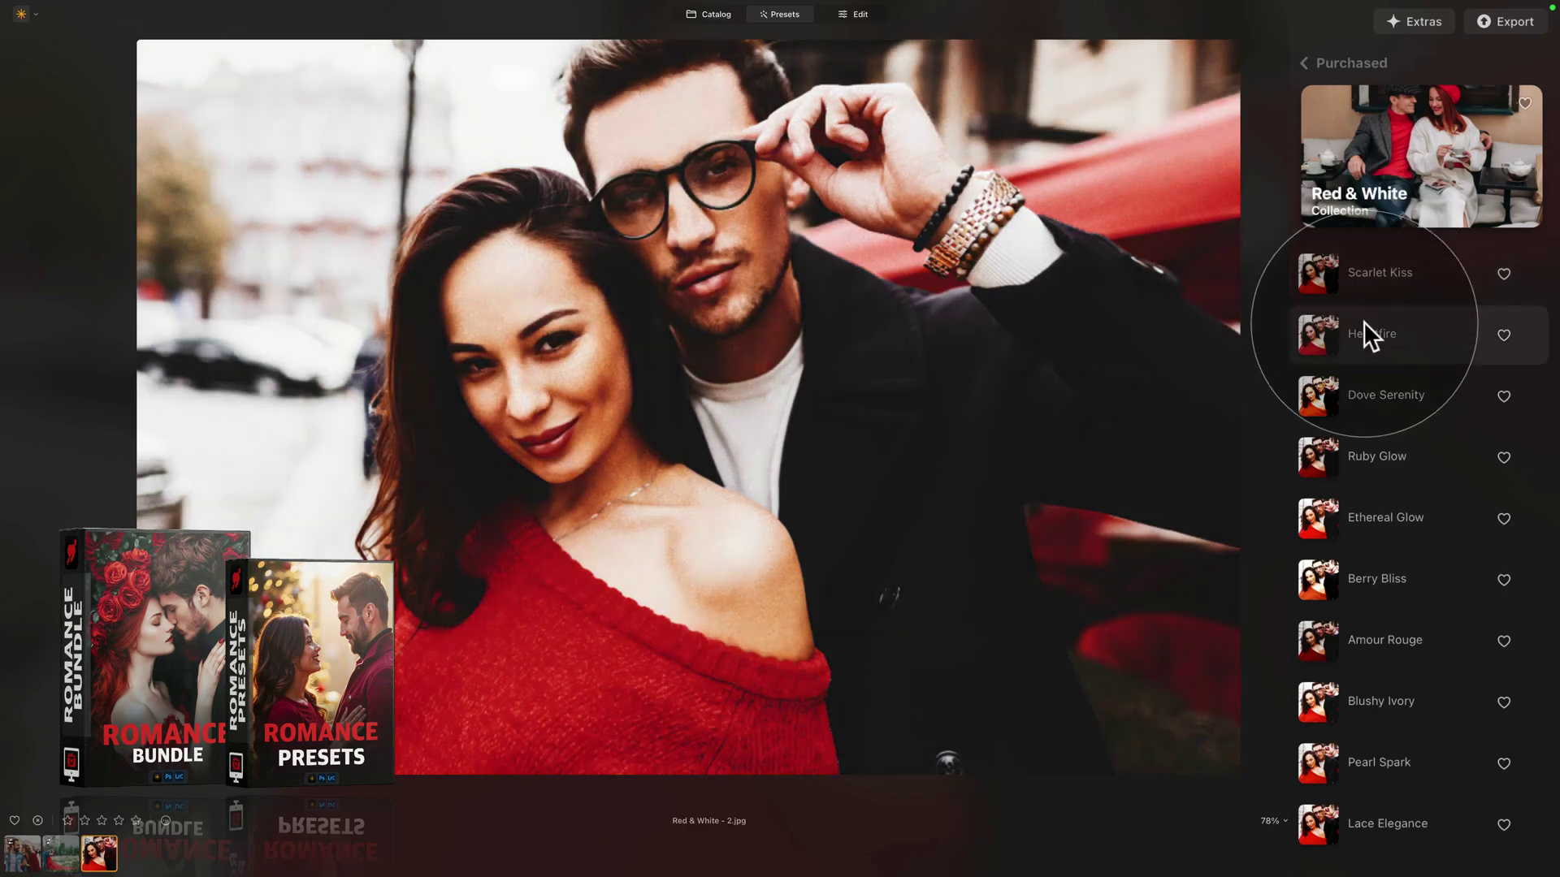
pyautogui.click(1363, 321)
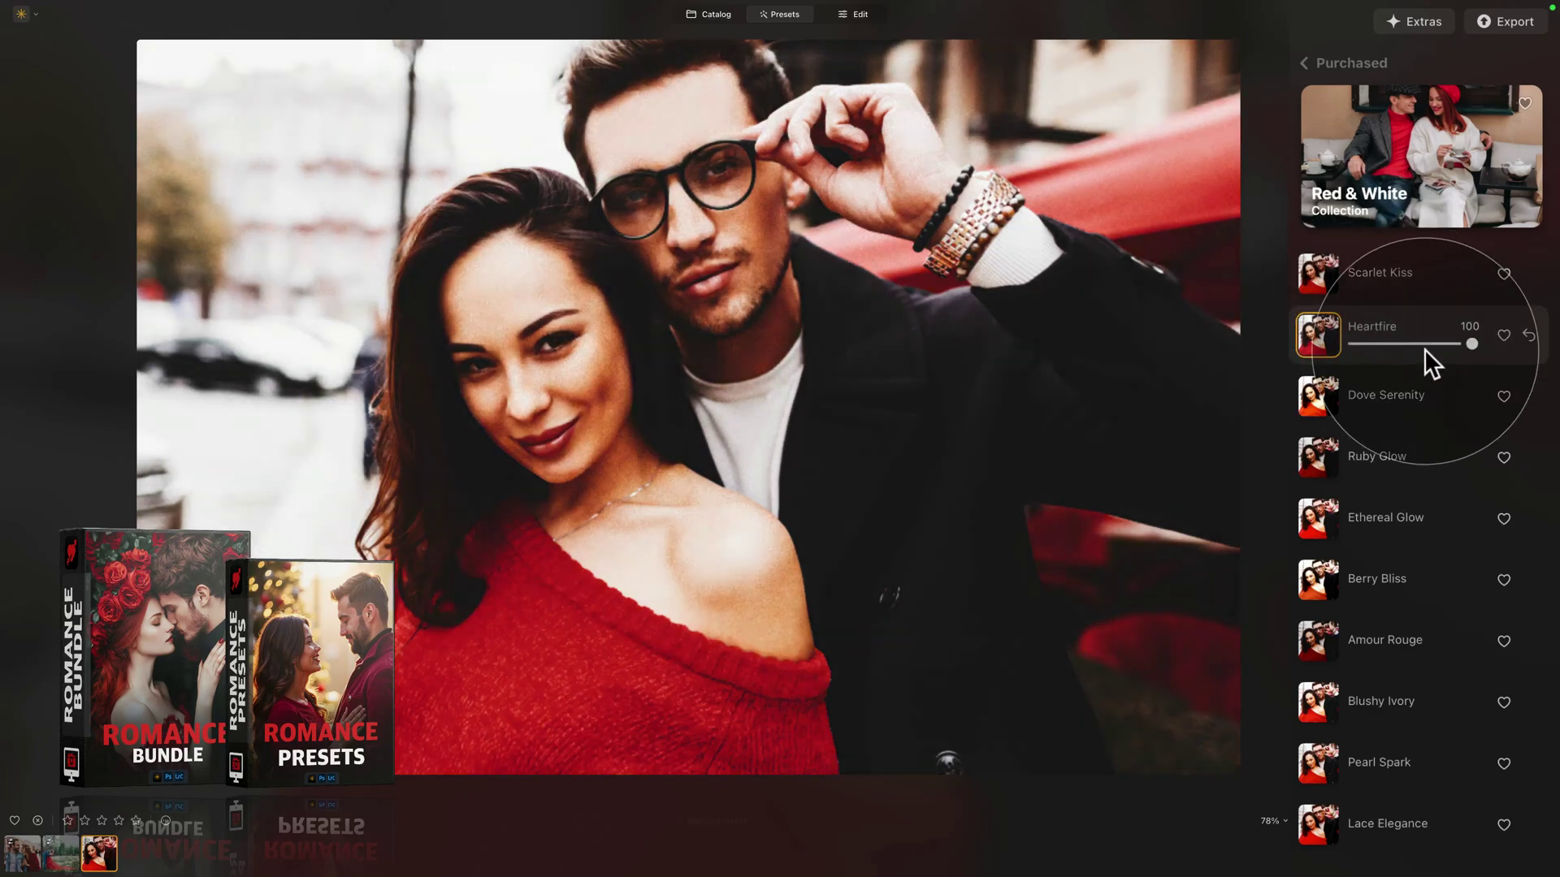
pyautogui.click(1425, 348)
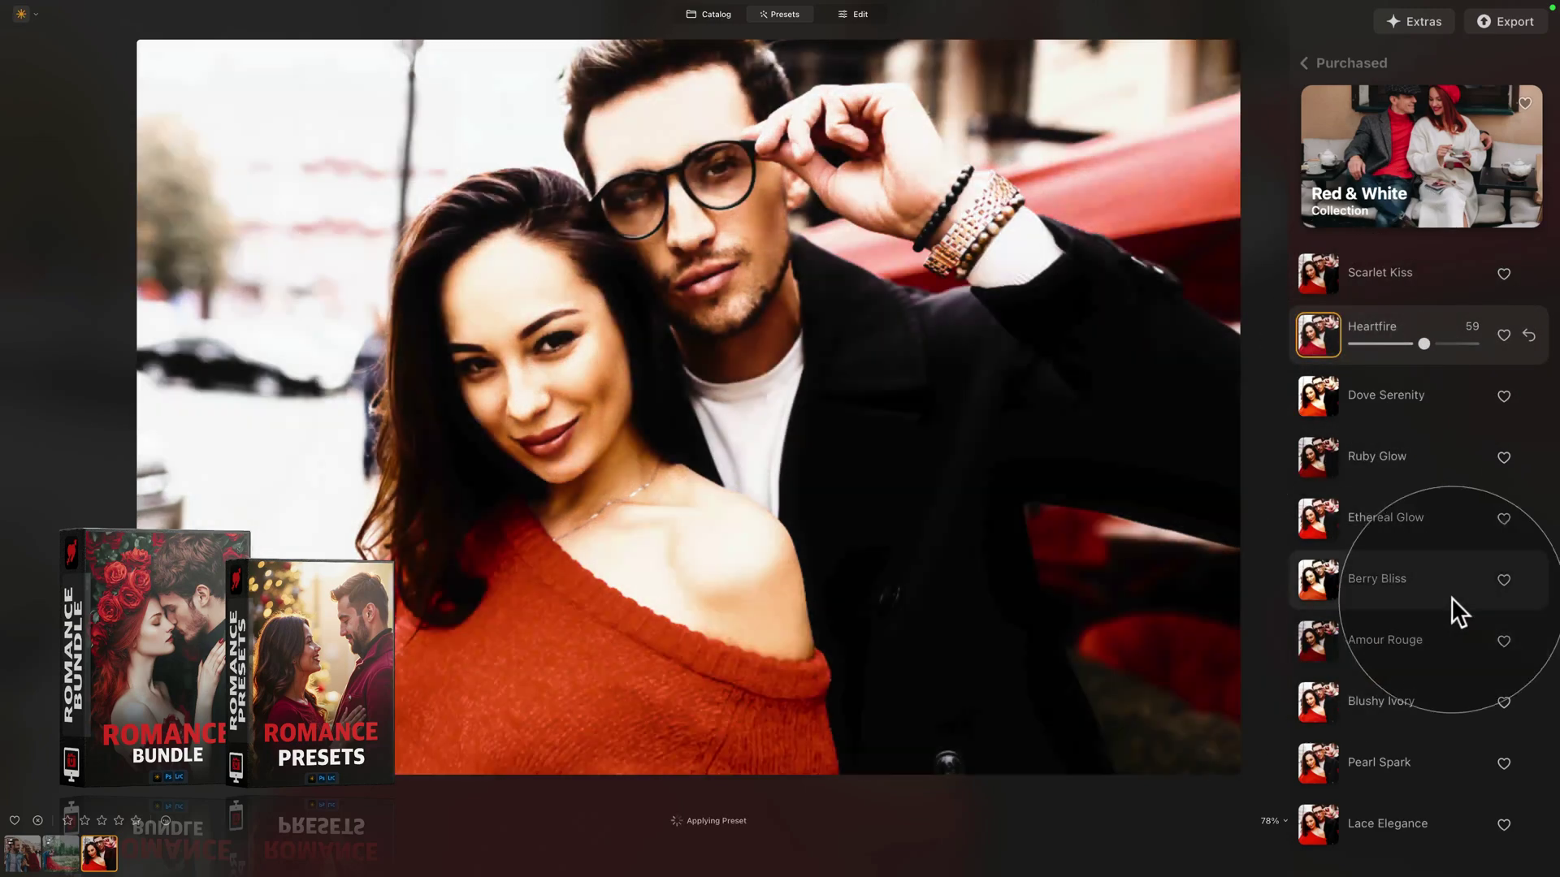